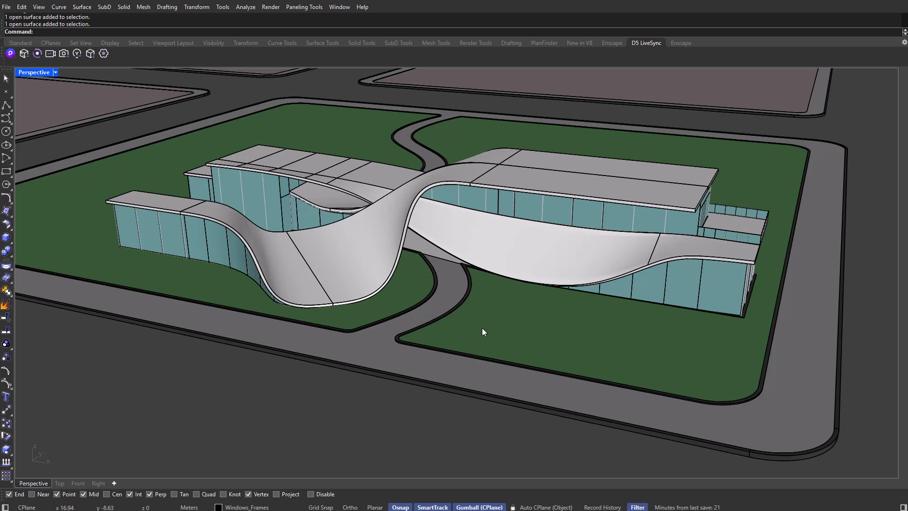
# Sync the Rhino model to D5 Render and open the material asset library with its category list expanded.
pyautogui.click(11, 54)
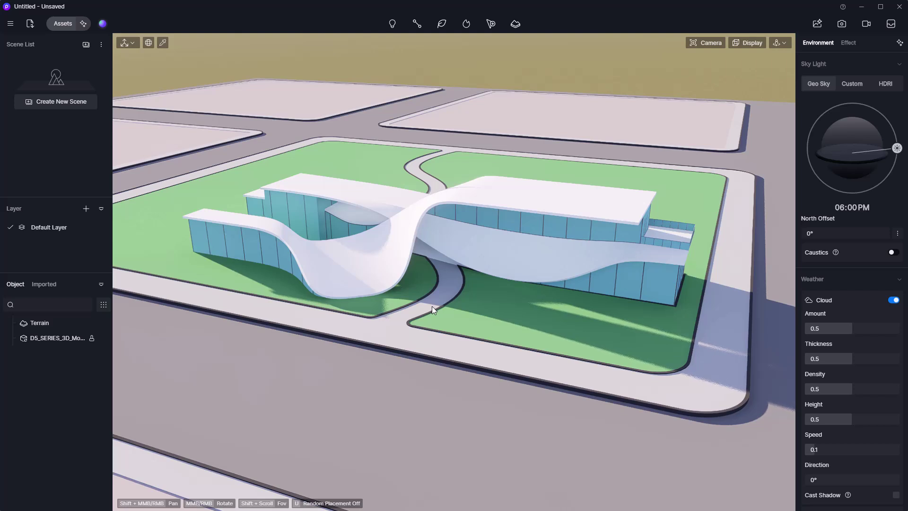
pyautogui.click(62, 25)
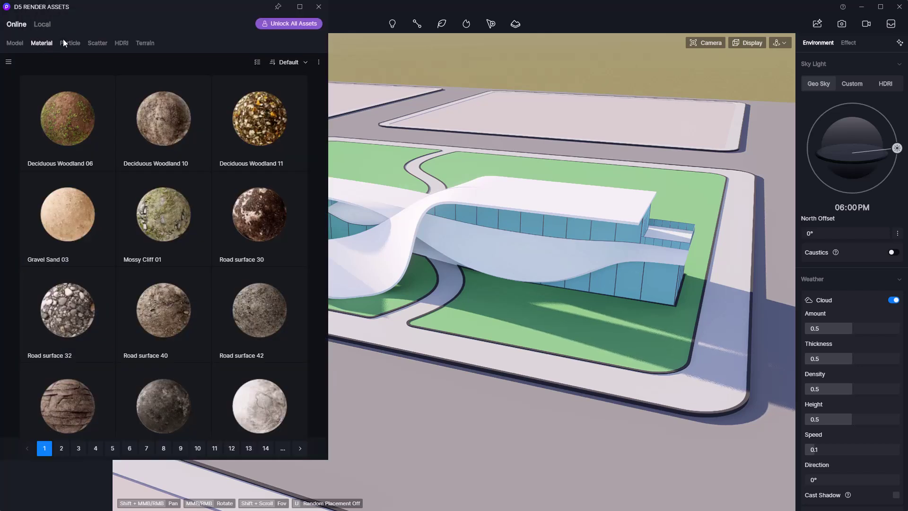
pyautogui.moveTo(112, 6); pyautogui.dragTo(194, 34)
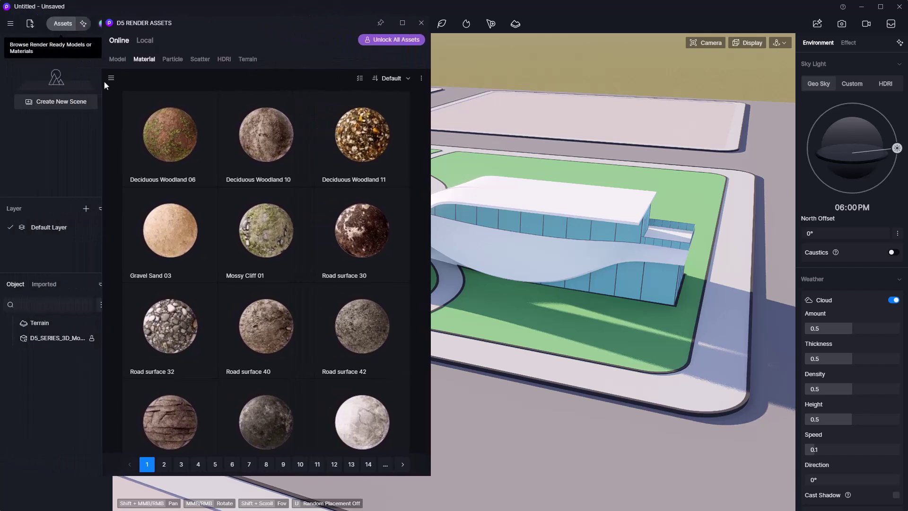
pyautogui.click(96, 93)
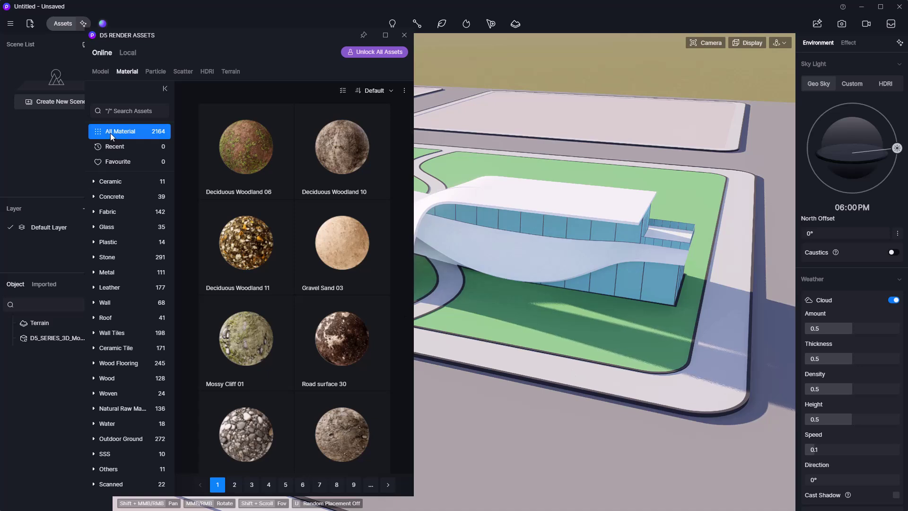
# Download the Exterior paving 103 material from the Floor Tiles subcategory of Outdoor Ground.
pyautogui.click(122, 439)
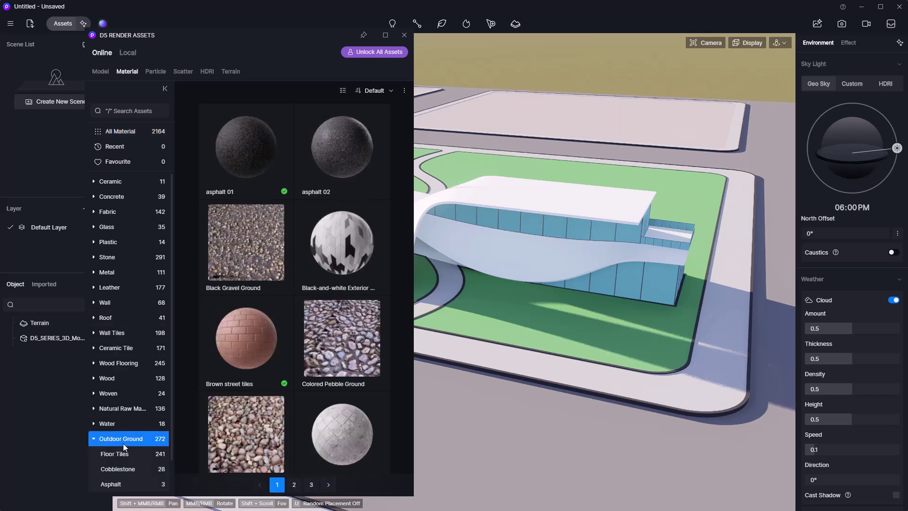
pyautogui.click(121, 455)
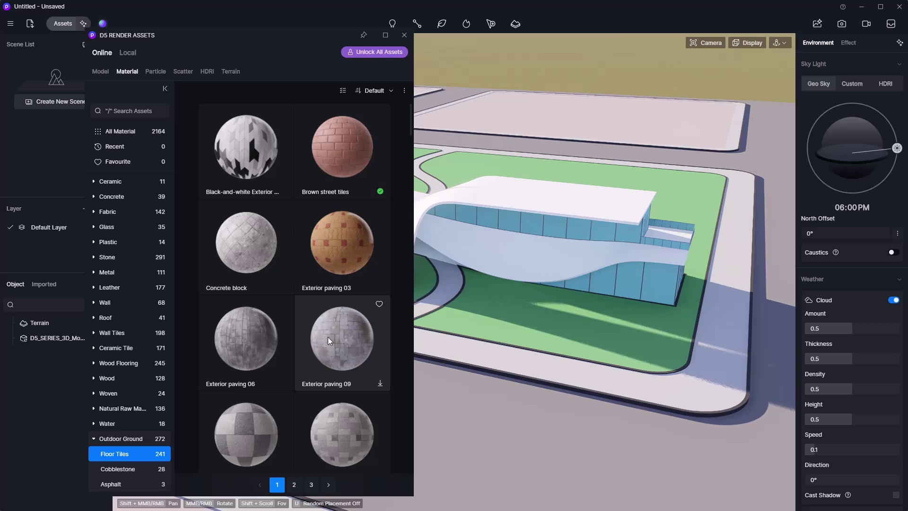
pyautogui.scroll(-1, 335, 308)
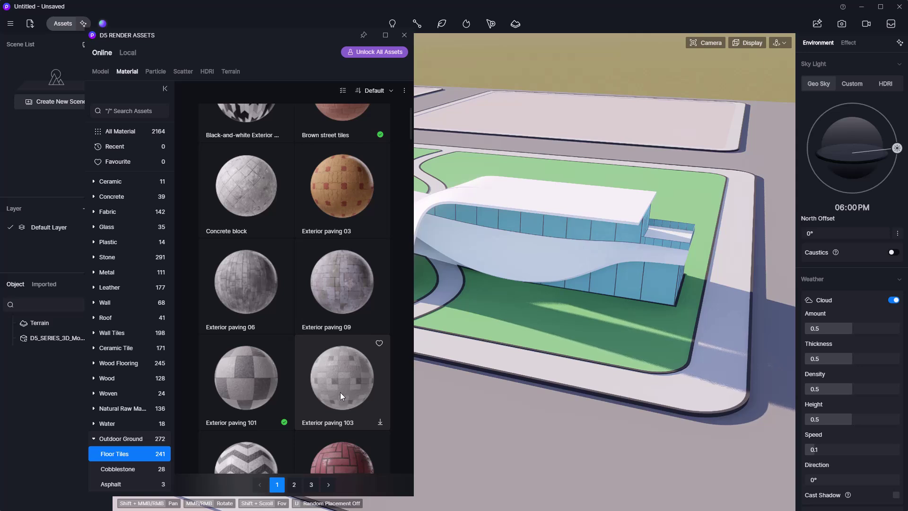
pyautogui.click(380, 423)
pyautogui.click(382, 428)
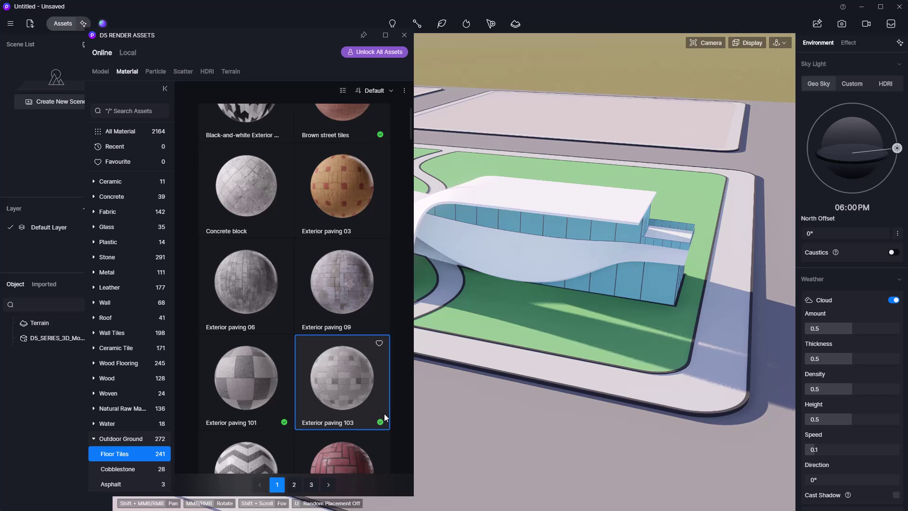
# Apply the Exterior paving 103 material to the sidewalk surface around the green site.
pyautogui.moveTo(384, 416); pyautogui.dragTo(498, 352)
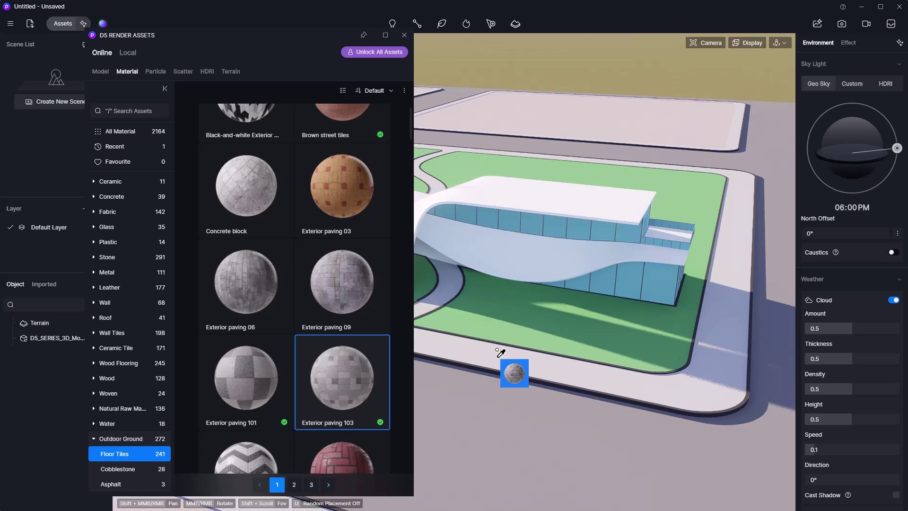
pyautogui.moveTo(501, 352); pyautogui.dragTo(498, 350)
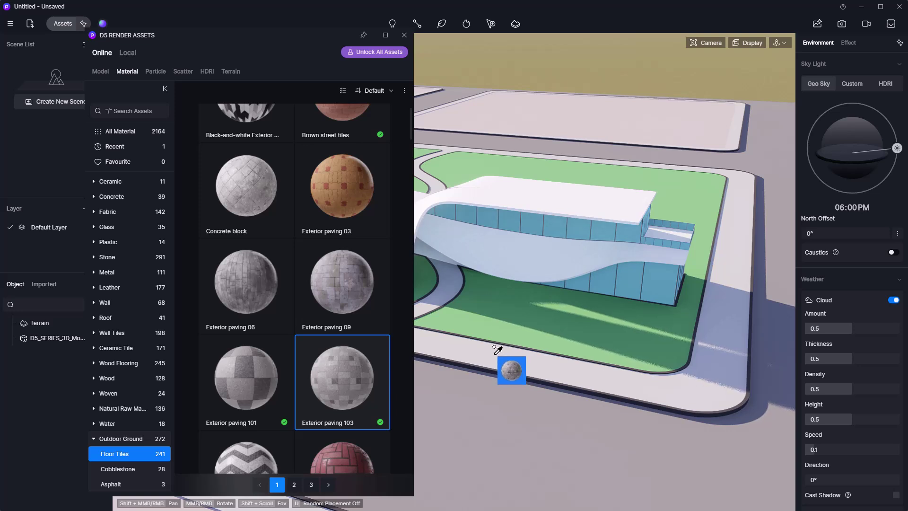
pyautogui.click(495, 350)
pyautogui.scroll(2, 475, 350)
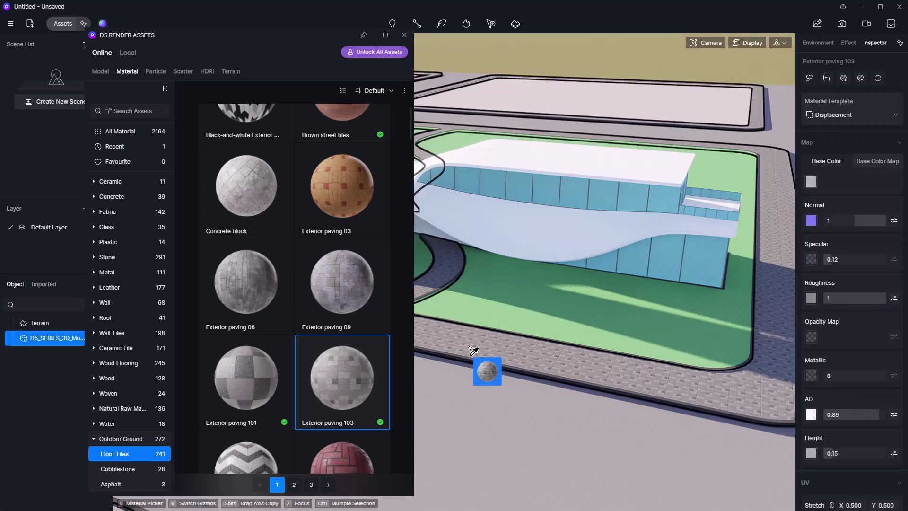
pyautogui.scroll(5, 476, 348)
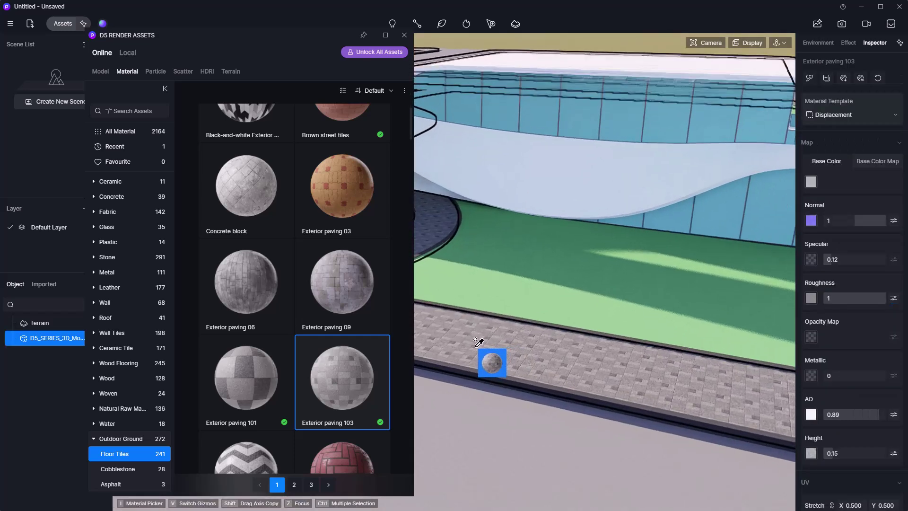
pyautogui.moveTo(475, 341); pyautogui.dragTo(507, 333, button='right')
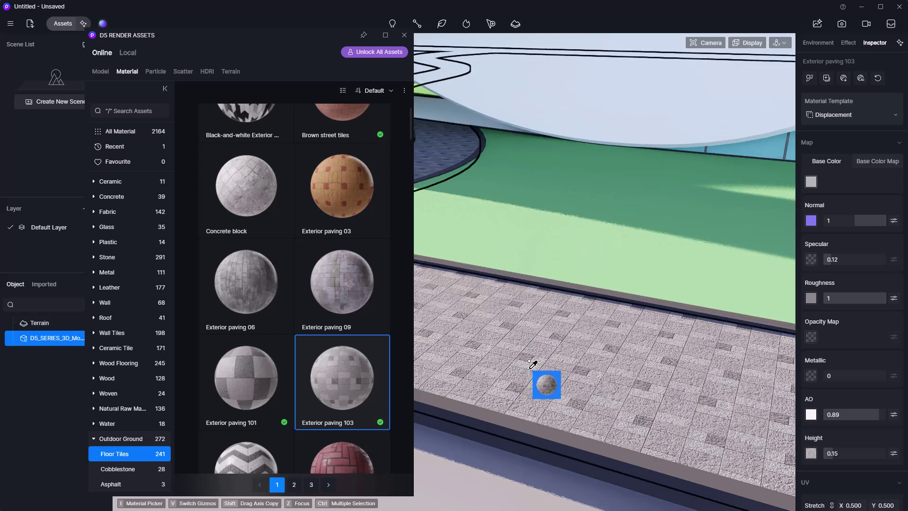
pyautogui.scroll(2, 490, 423)
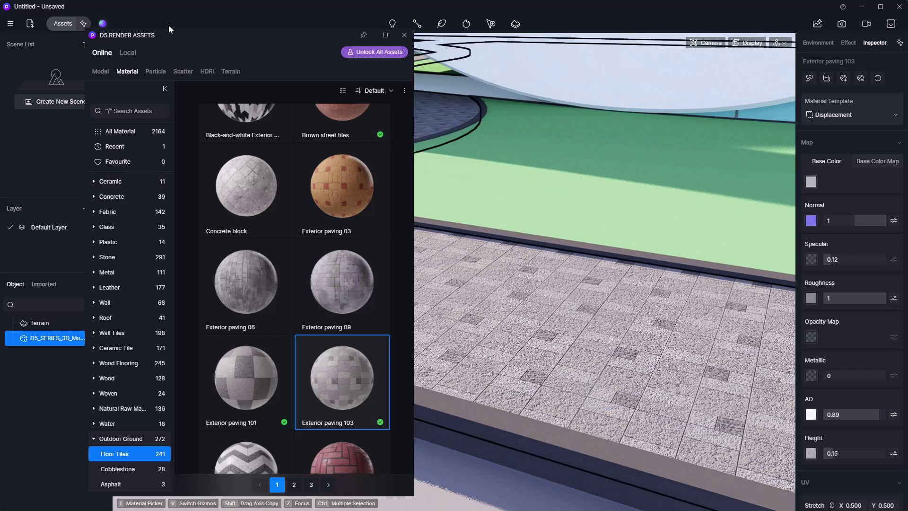
# Reposition and narrow the asset library window to uncover more of the model, and list the Concrete materials.
pyautogui.moveTo(192, 35); pyautogui.dragTo(111, 38)
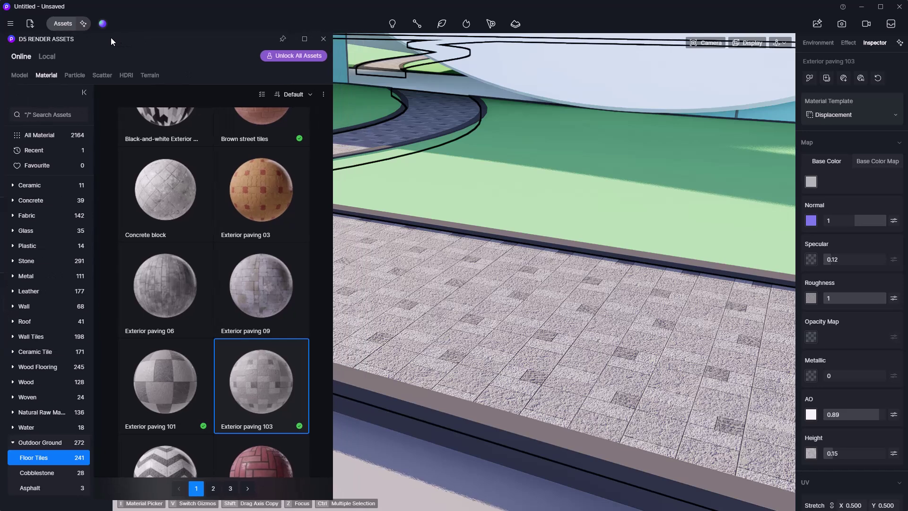
pyautogui.moveTo(332, 224); pyautogui.dragTo(264, 224)
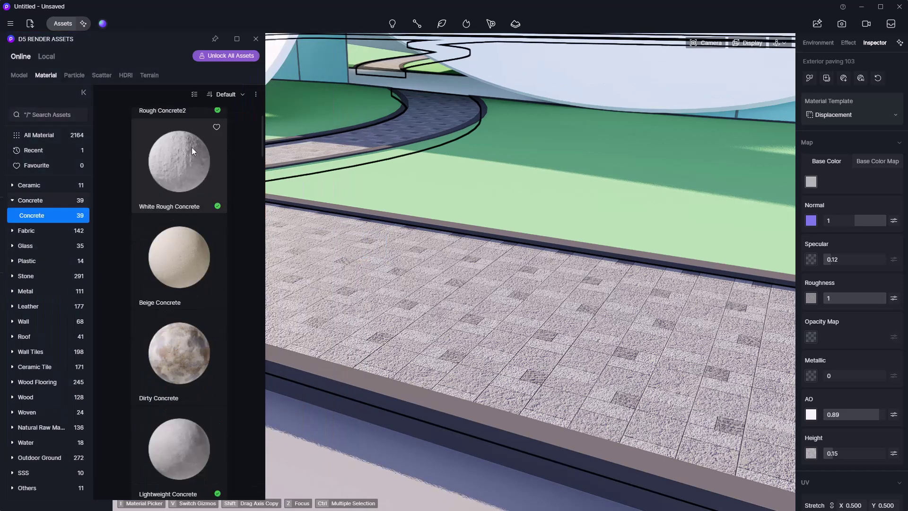
pyautogui.moveTo(265, 261); pyautogui.dragTo(327, 265)
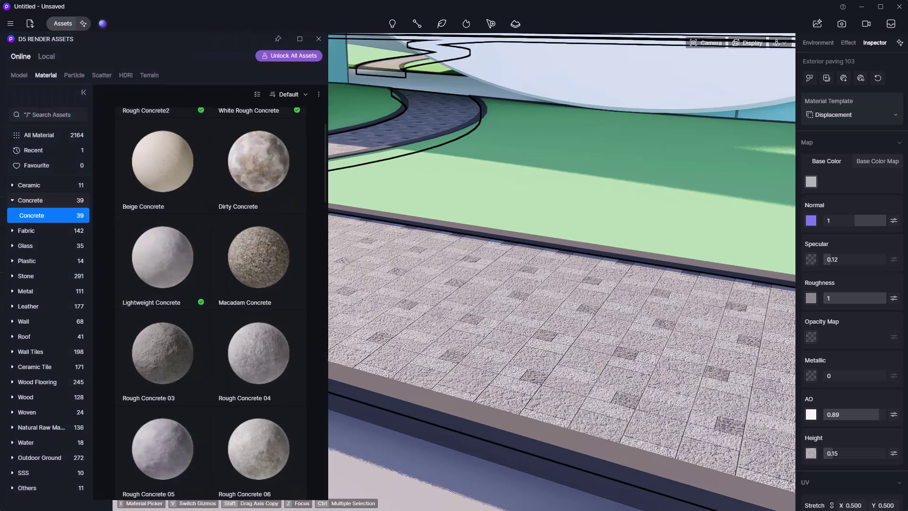
# Try the small and large thumbnail sizes in the asset library, and return to the medium size.
pyautogui.click(319, 95)
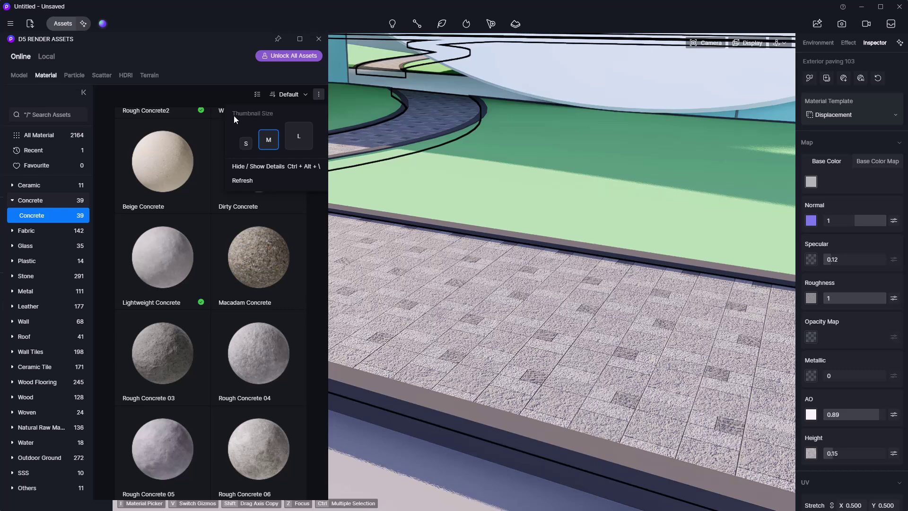
pyautogui.click(245, 144)
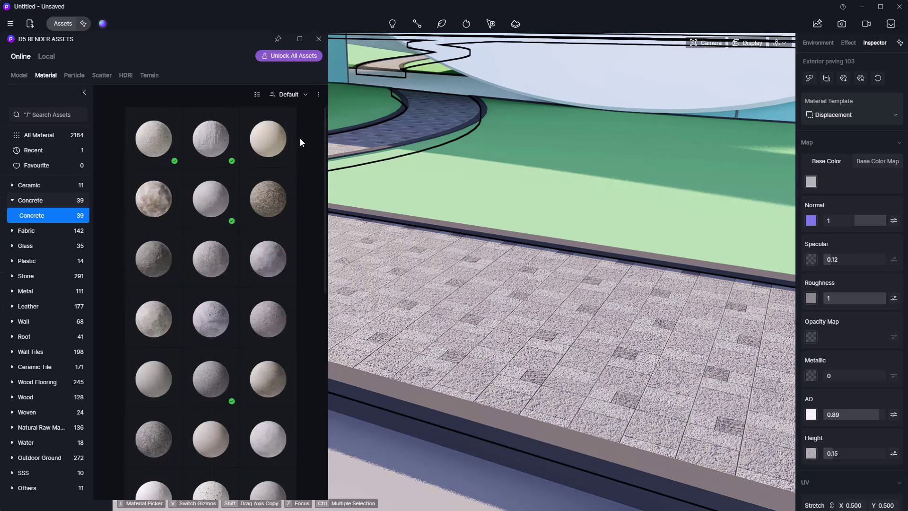
pyautogui.scroll(-3, 257, 194)
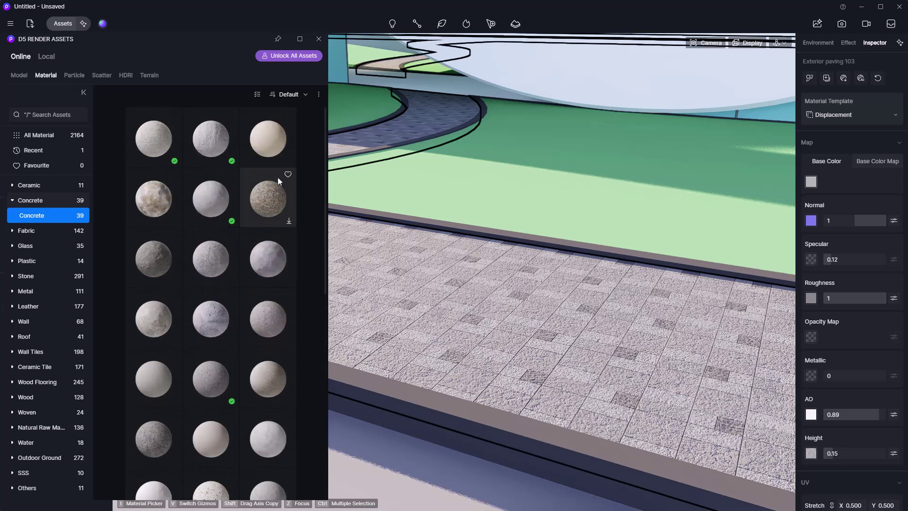
pyautogui.click(319, 94)
pyautogui.click(299, 141)
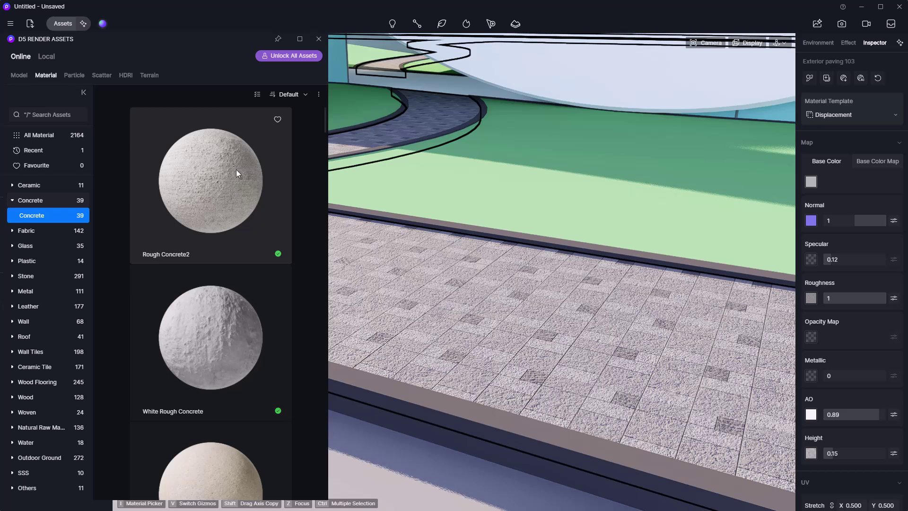
pyautogui.scroll(-4, 215, 283)
pyautogui.scroll(4, 226, 299)
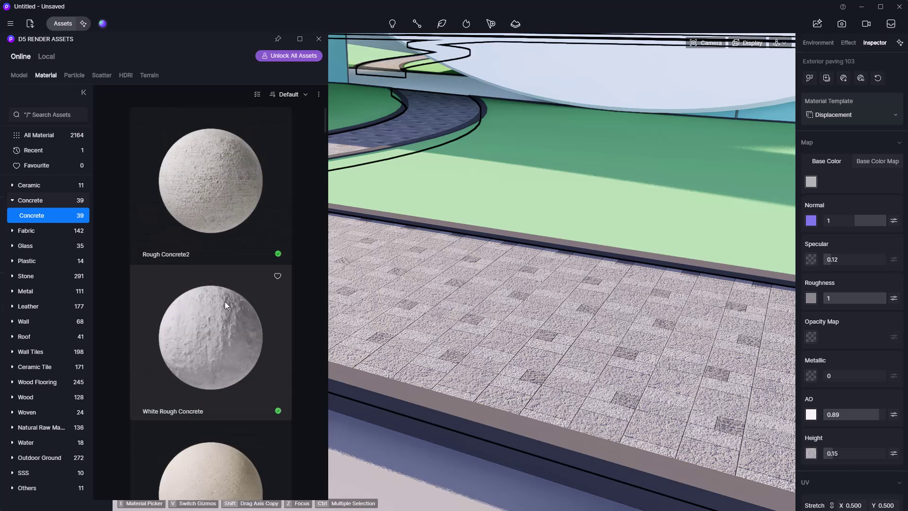
pyautogui.click(319, 96)
pyautogui.click(268, 141)
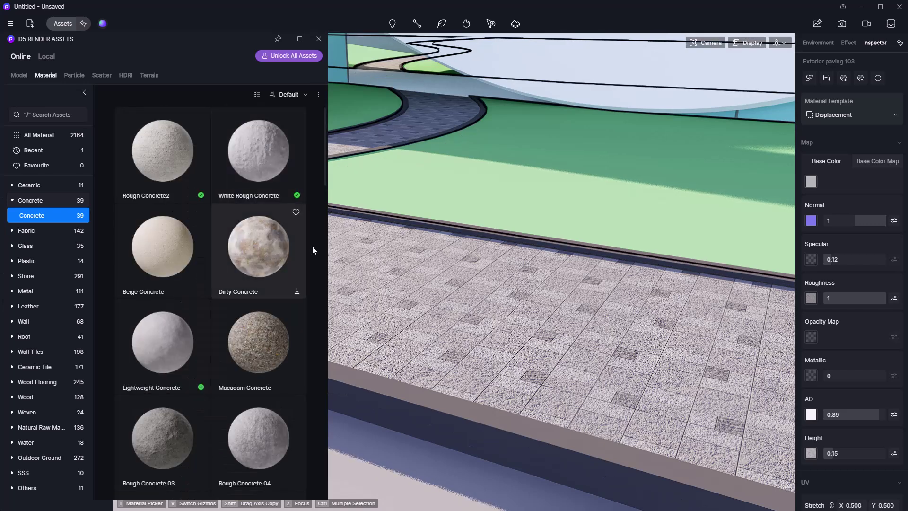
# Apply the Rough Concrete 10 material to the curbs edging the paved sidewalk.
pyautogui.scroll(-7, 290, 274)
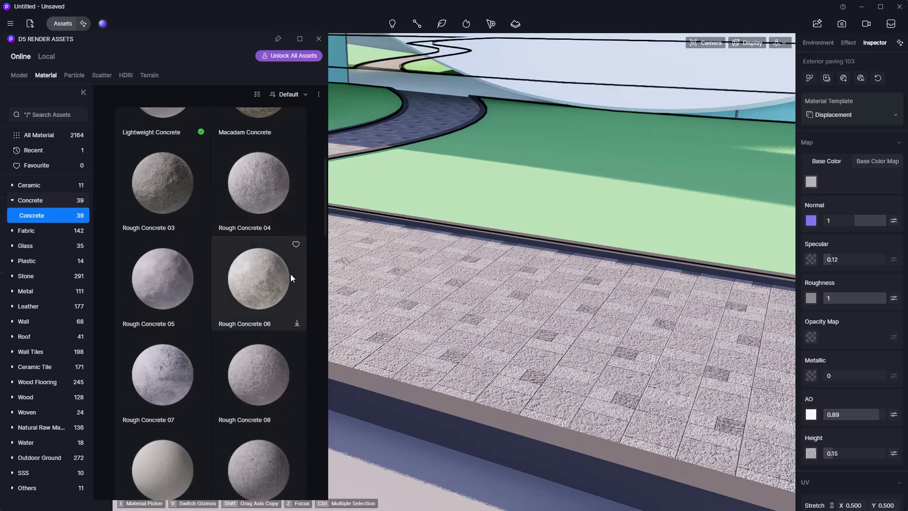
pyautogui.scroll(-5, 289, 267)
pyautogui.scroll(-1, 308, 260)
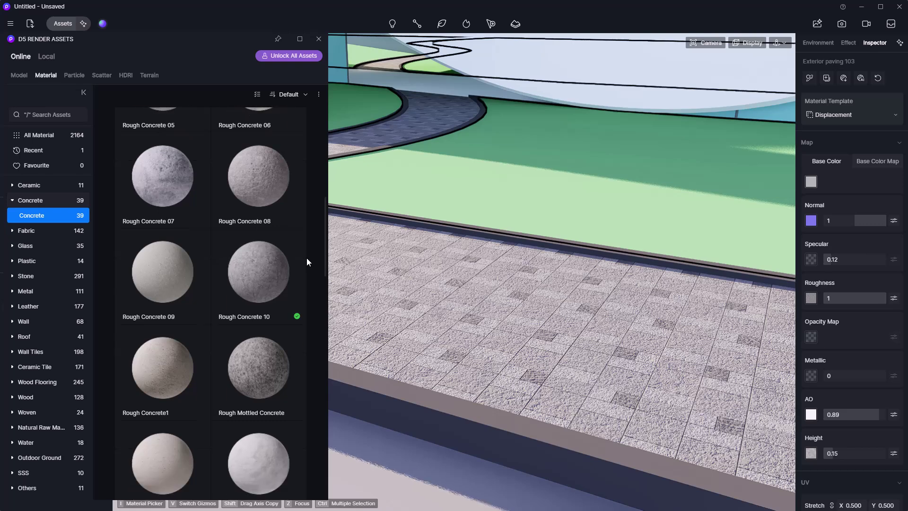
pyautogui.scroll(1, 315, 294)
pyautogui.scroll(-1, 315, 290)
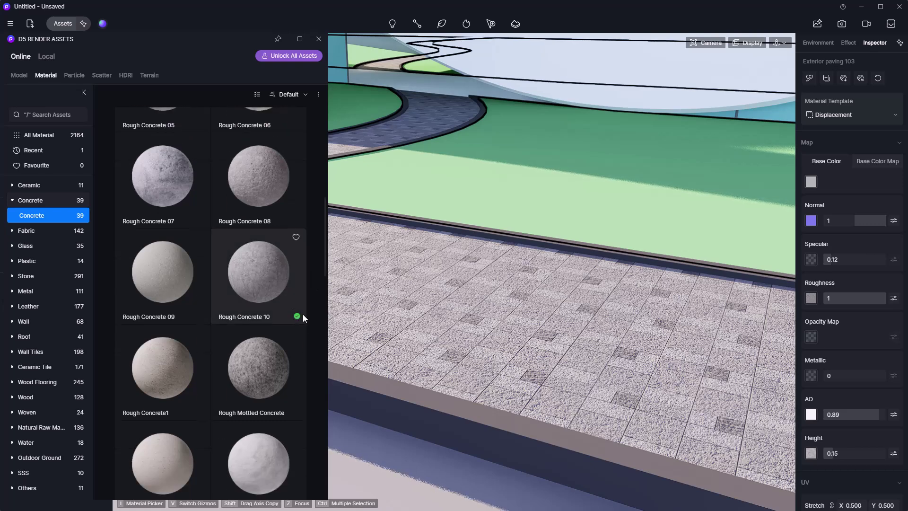
pyautogui.click(268, 286)
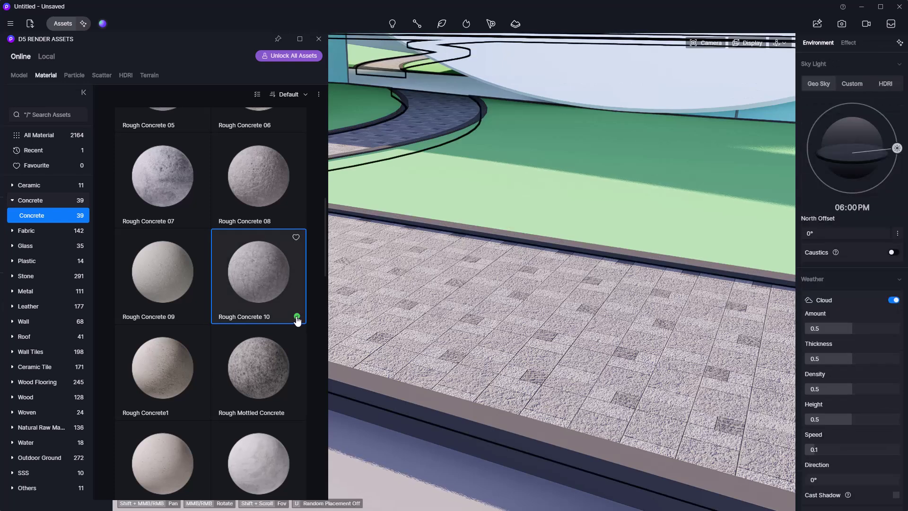
pyautogui.moveTo(297, 320); pyautogui.dragTo(395, 389)
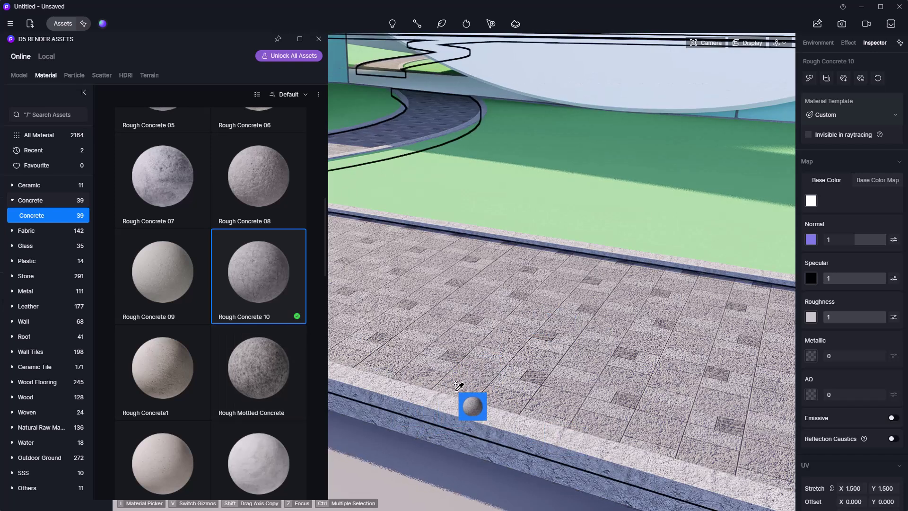
# Browse the remaining Concrete materials and download Rough Mottled Concrete.
pyautogui.scroll(-1, 244, 370)
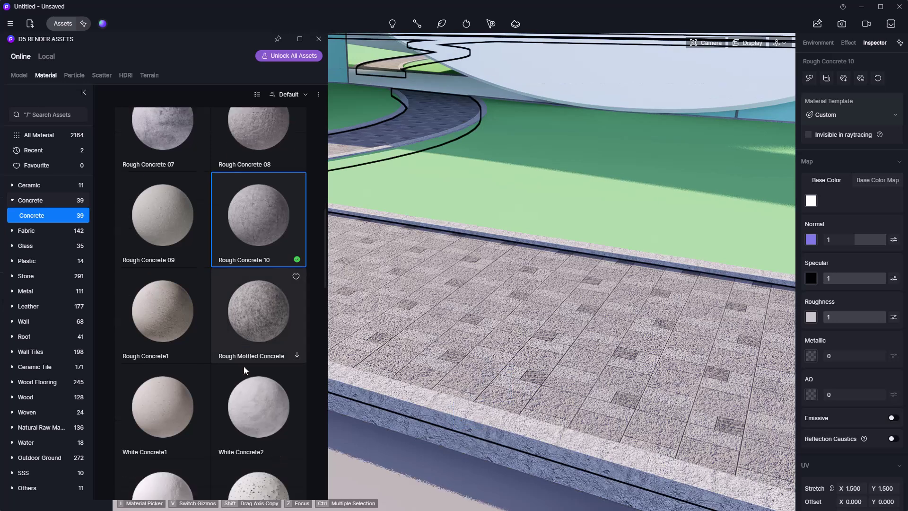
pyautogui.scroll(-6, 244, 367)
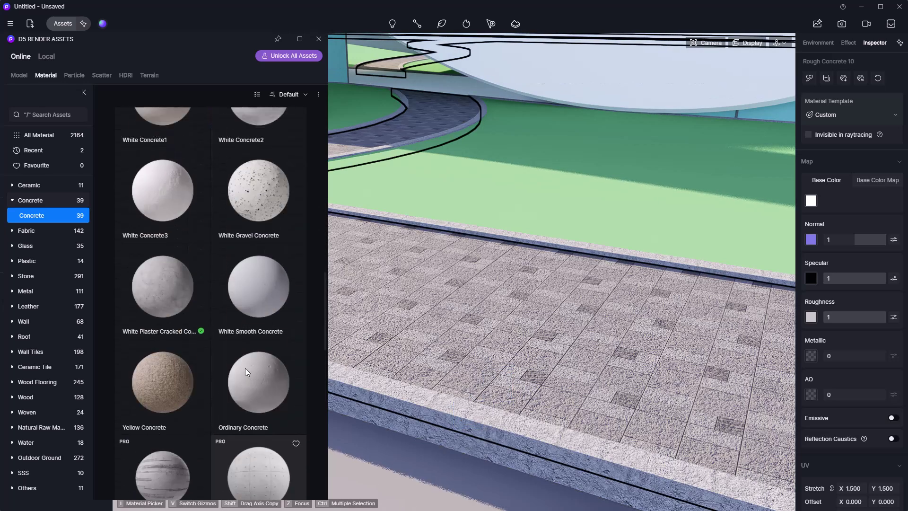
pyautogui.scroll(-6, 245, 368)
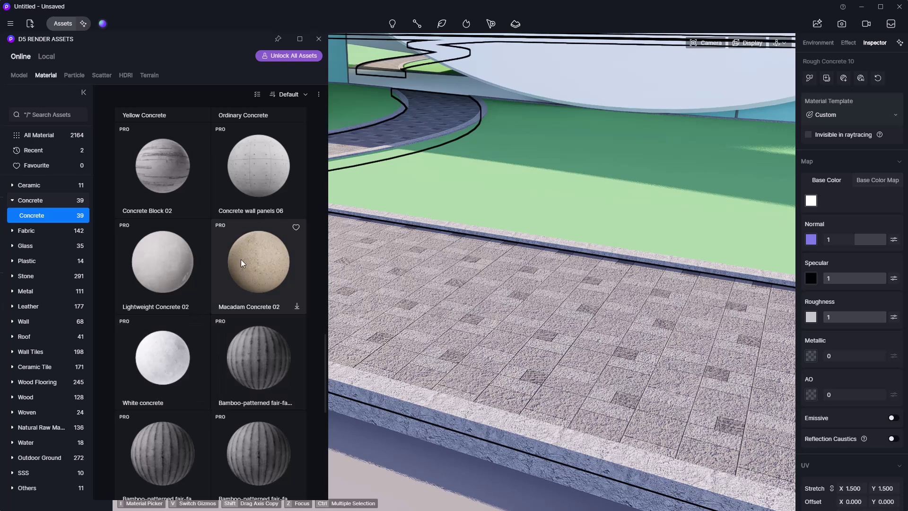
pyautogui.scroll(3, 246, 370)
pyautogui.scroll(-2, 265, 410)
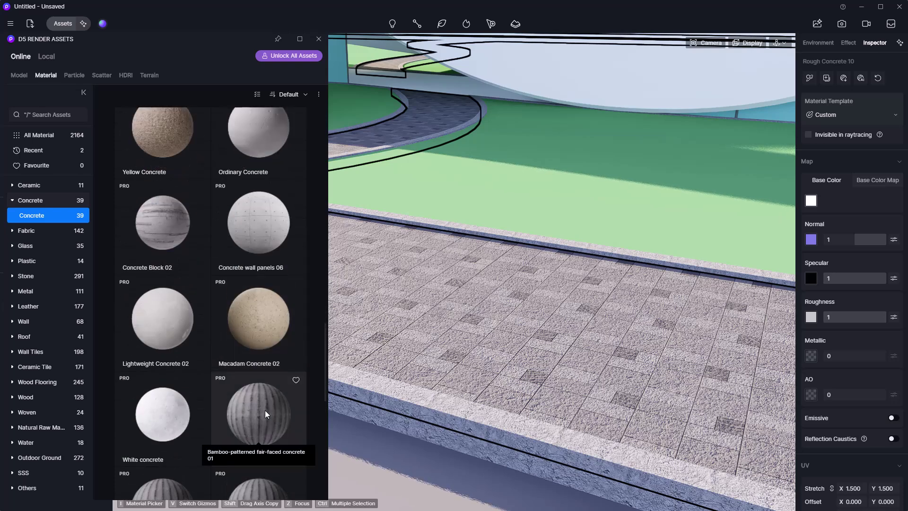
pyautogui.scroll(10, 265, 414)
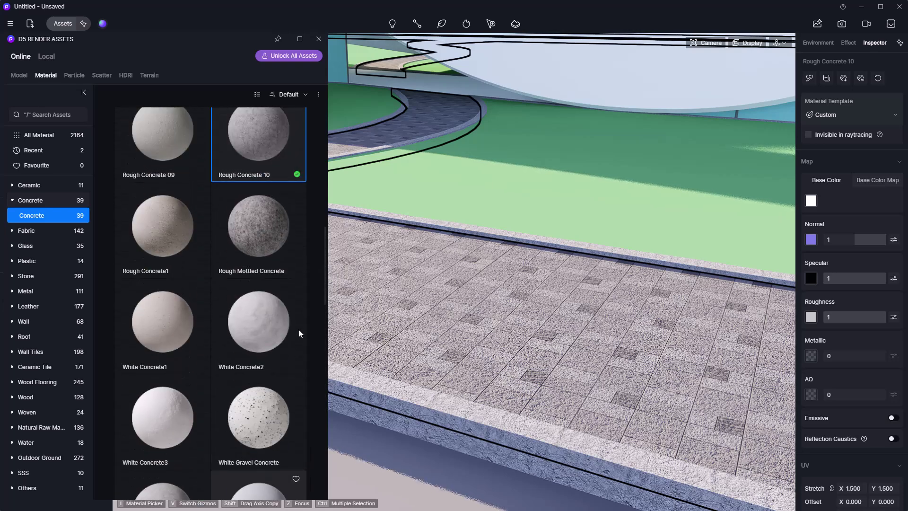
pyautogui.scroll(2, 279, 329)
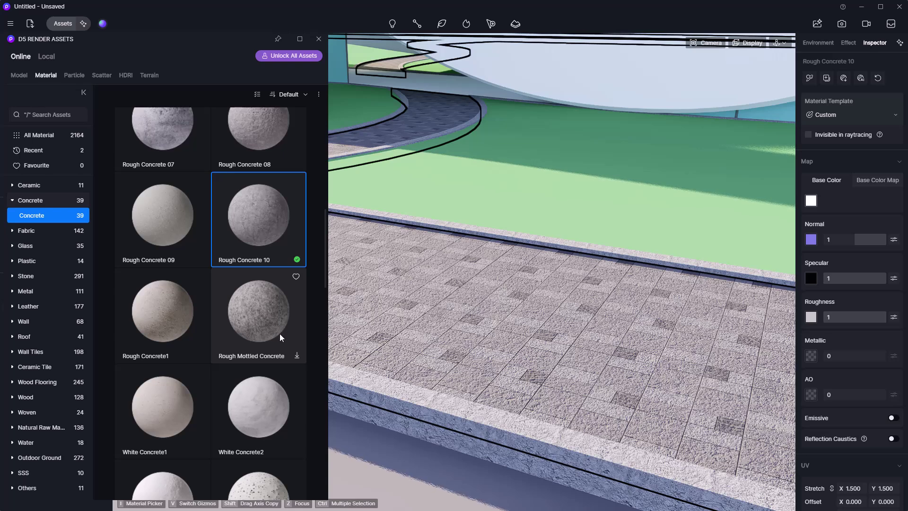
pyautogui.click(297, 356)
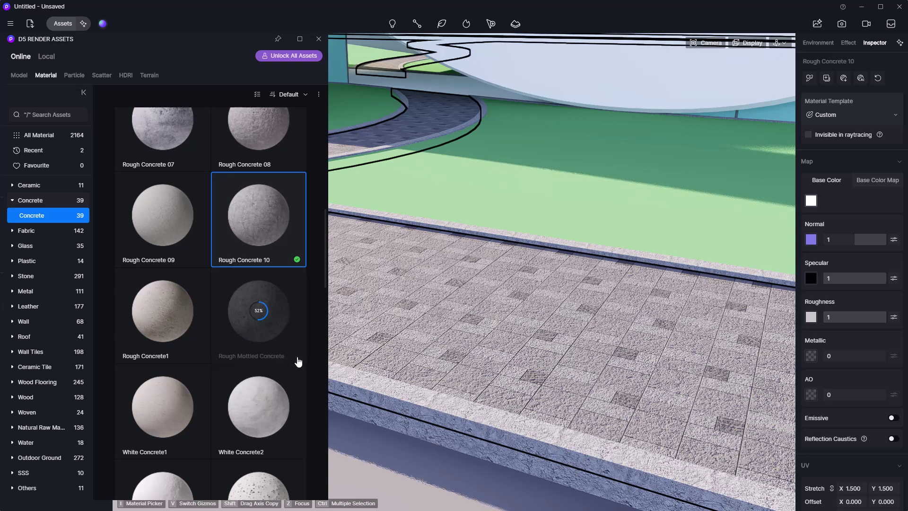
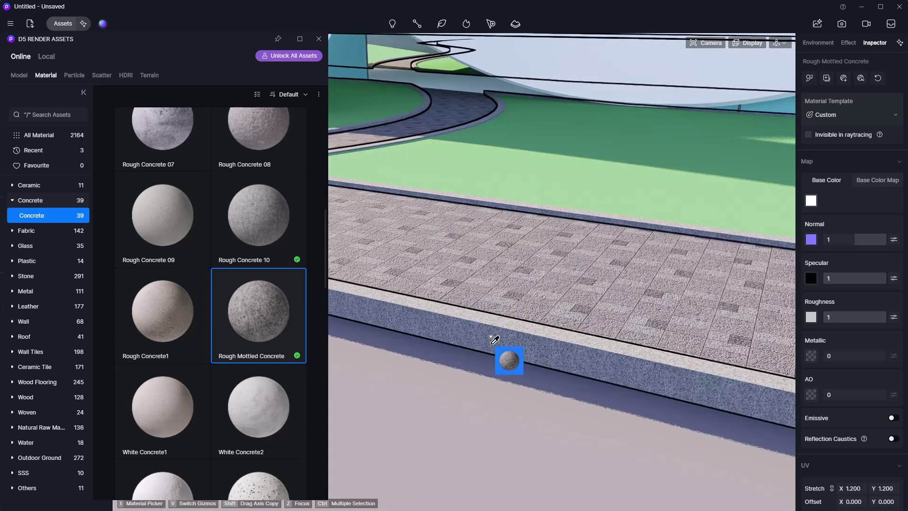
# List the Asphalt materials under Outdoor Ground and apply asphalt 02 to the road surface beside the sidewalk curb.
pyautogui.click(44, 116)
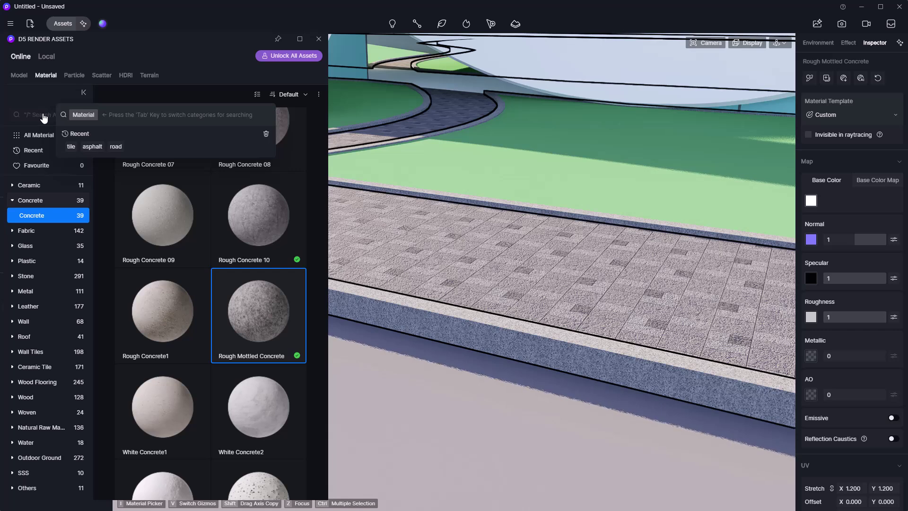
pyautogui.write('ash')
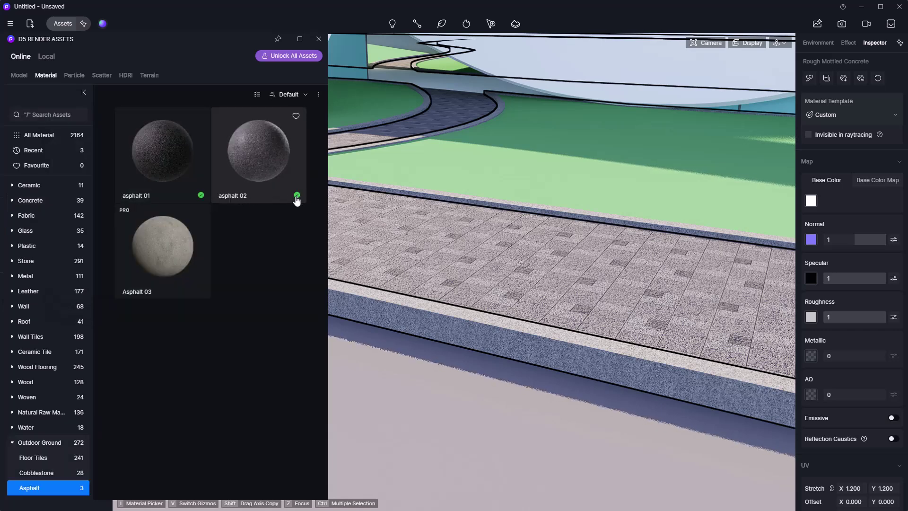
pyautogui.click(298, 201)
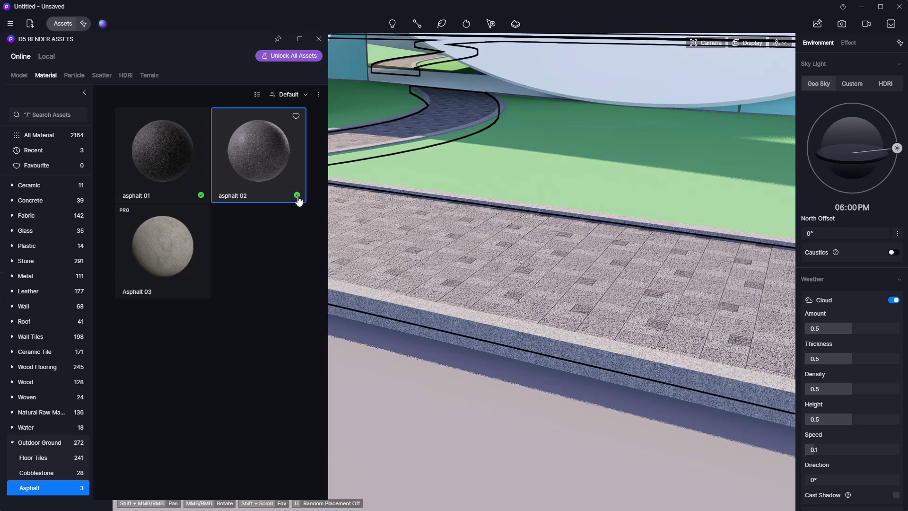
pyautogui.moveTo(296, 199); pyautogui.dragTo(562, 211)
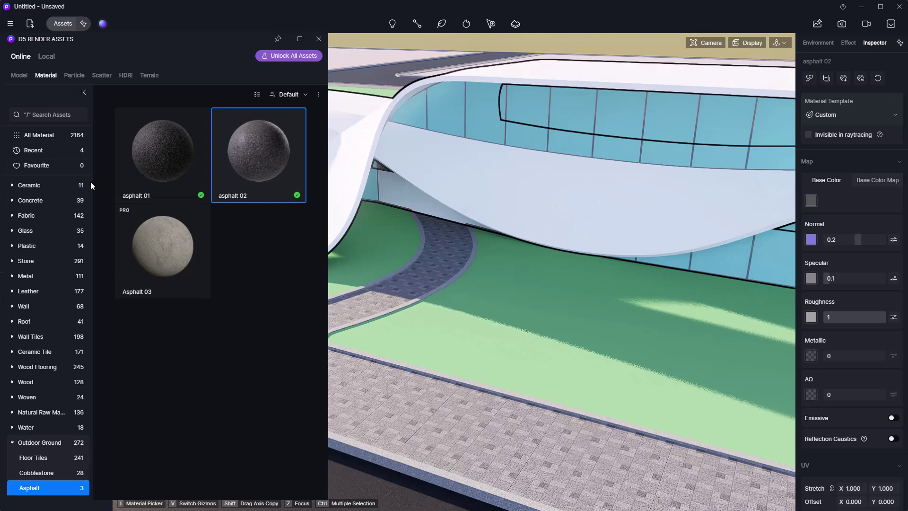
# Apply the Lightweight Concrete material from the Concrete category to the building's curved white facade band.
pyautogui.click(40, 201)
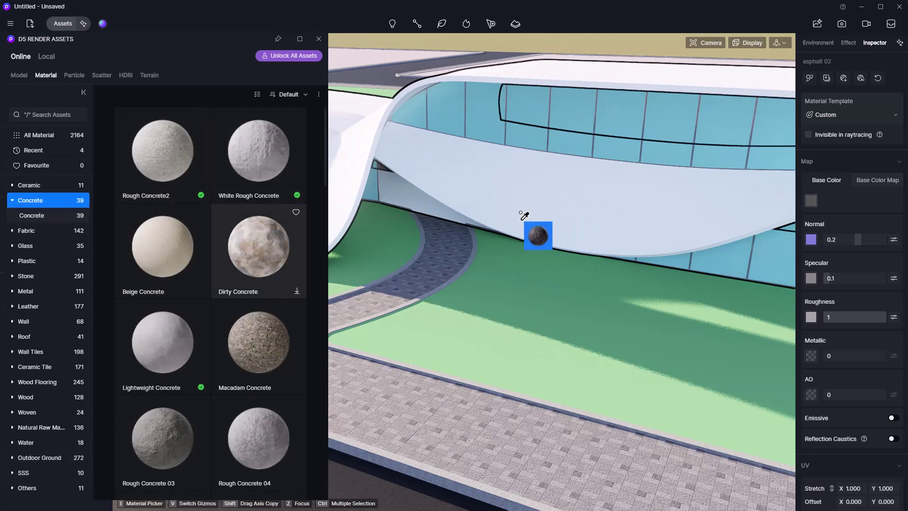
pyautogui.scroll(-1, 161, 376)
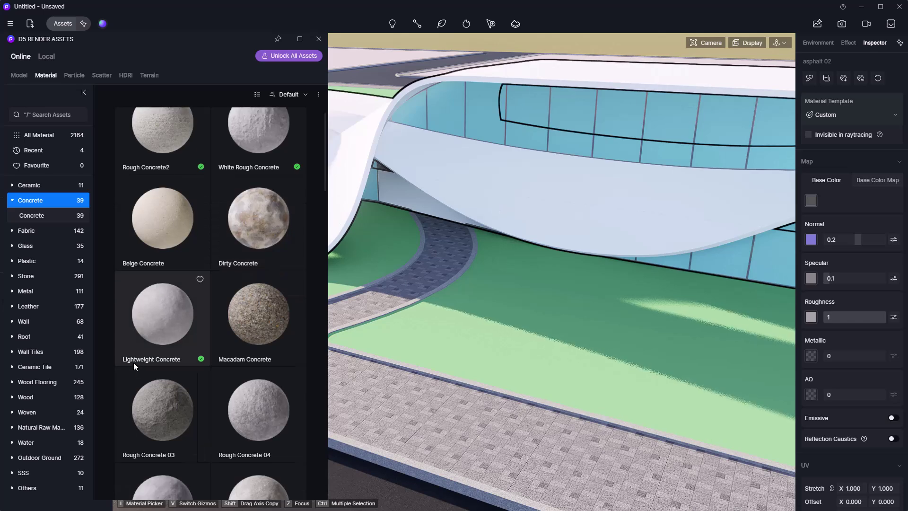
pyautogui.moveTo(203, 362); pyautogui.dragTo(549, 183)
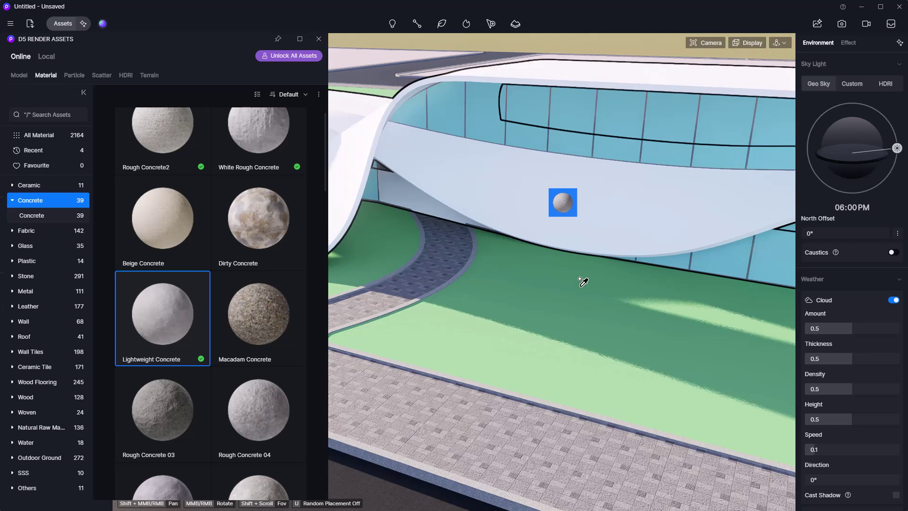
pyautogui.click(544, 223)
pyautogui.scroll(3, 521, 243)
pyautogui.moveTo(509, 217); pyautogui.dragTo(485, 203, button='right')
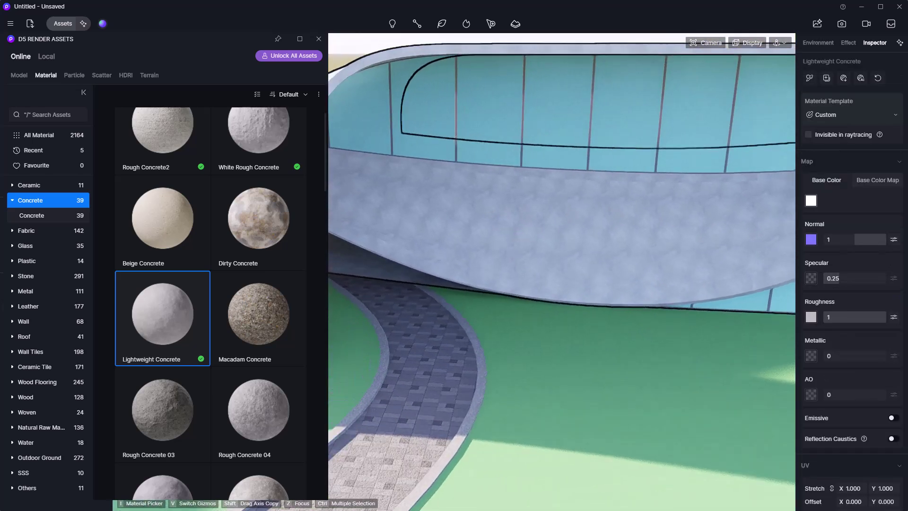
pyautogui.press('i')
pyautogui.click(462, 205)
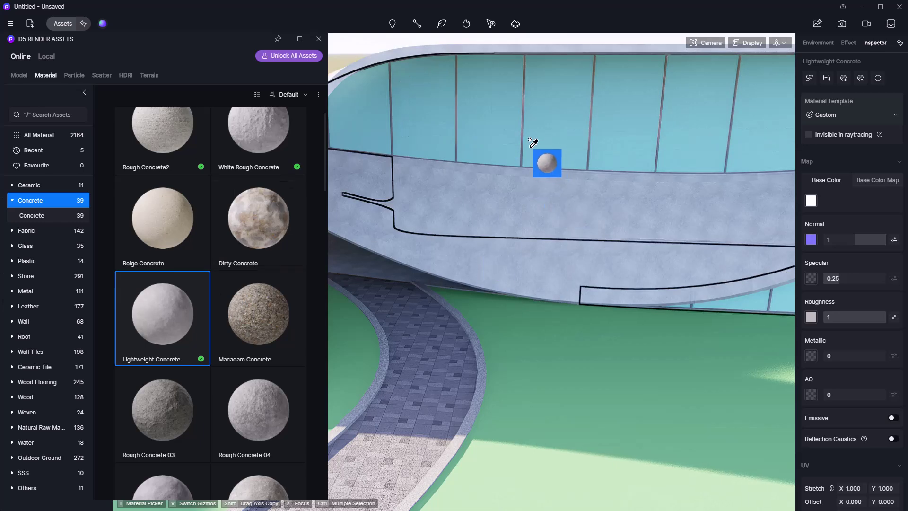
# Apply the Black Matte Metal material from the Metal category to the mullions of the glass facade.
pyautogui.click(40, 206)
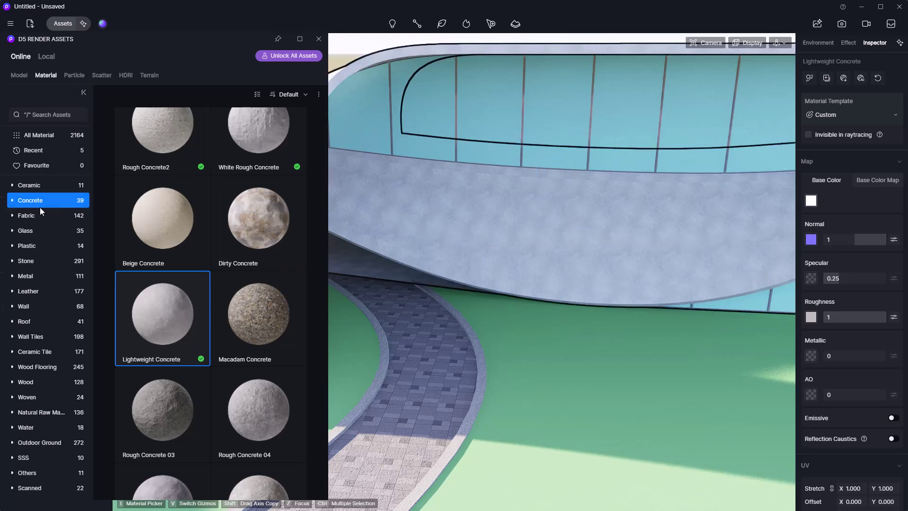
pyautogui.click(27, 274)
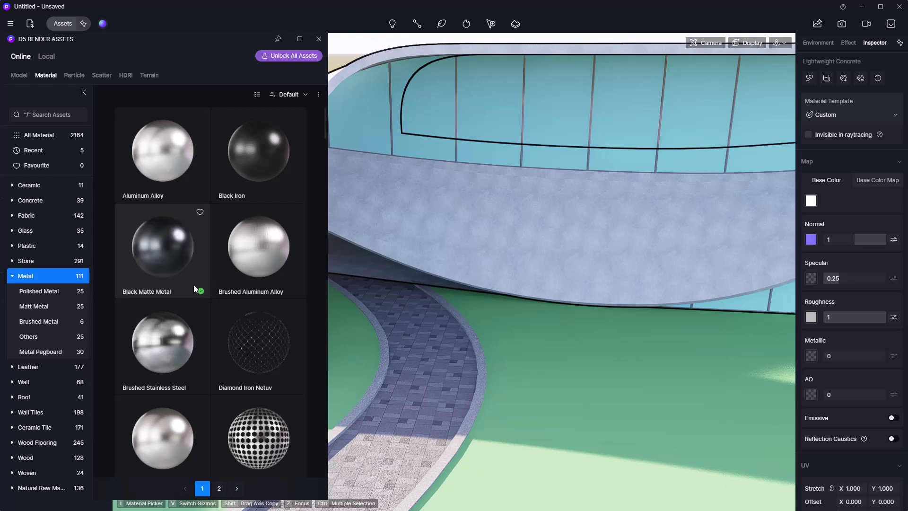
pyautogui.click(204, 295)
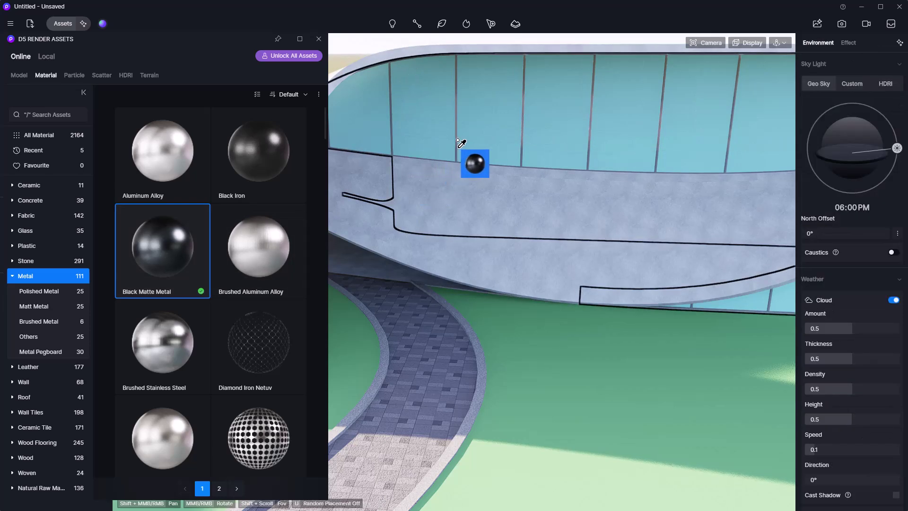
pyautogui.click(508, 290)
# Apply the red herringbone Exterior paving 114 from the Outdoor Ground floor tiles to the plain ground beyond the far sidewalk.
pyautogui.scroll(-5, 592, 237)
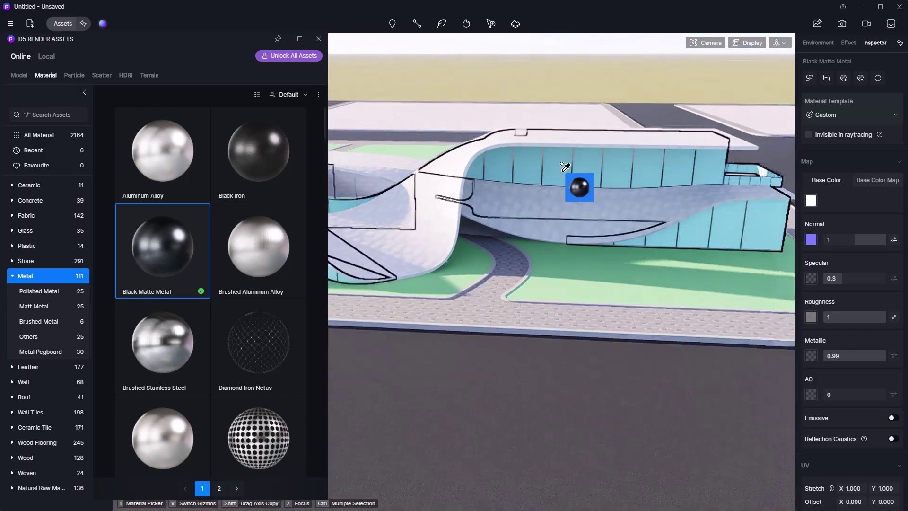
pyautogui.scroll(-4, 562, 163)
pyautogui.scroll(3, 508, 285)
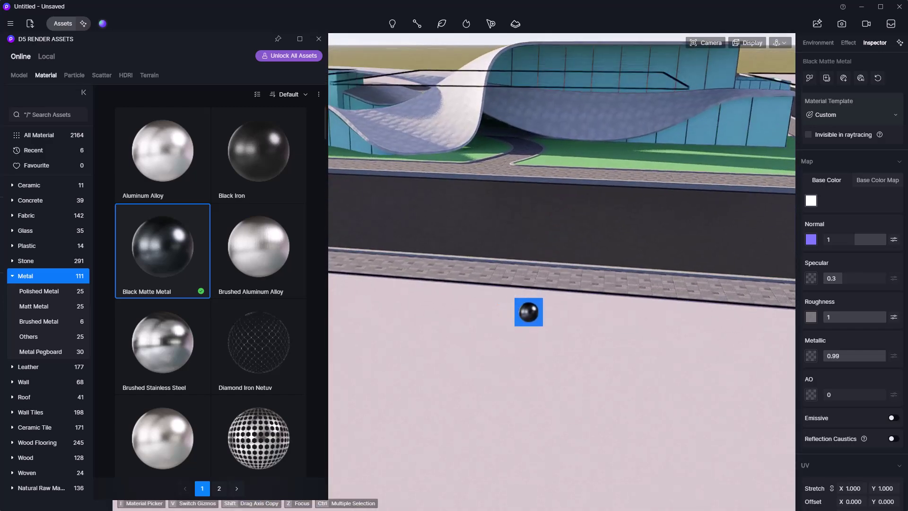
pyautogui.scroll(6, 528, 312)
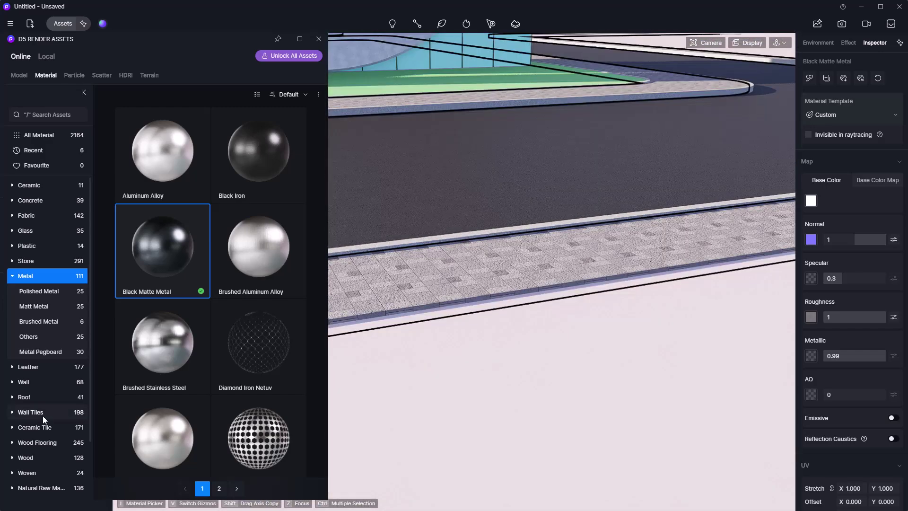
pyautogui.scroll(-3, 47, 376)
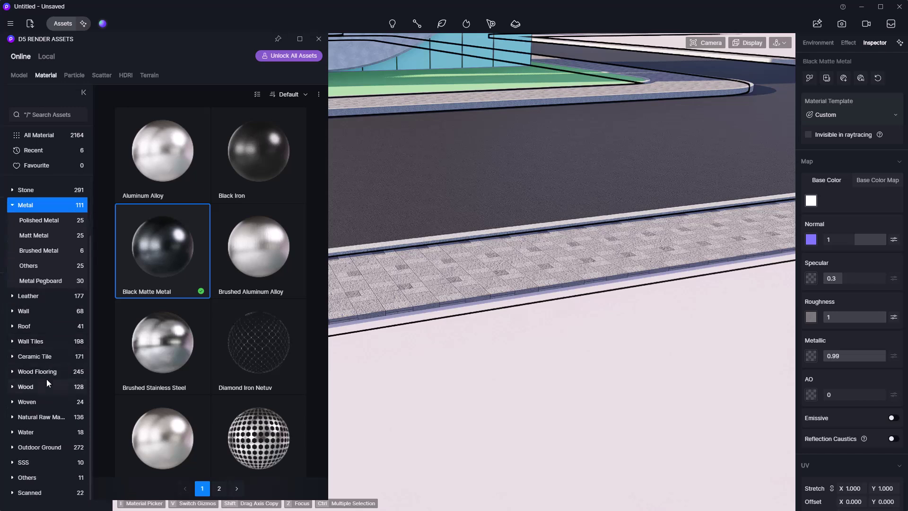
pyautogui.click(39, 447)
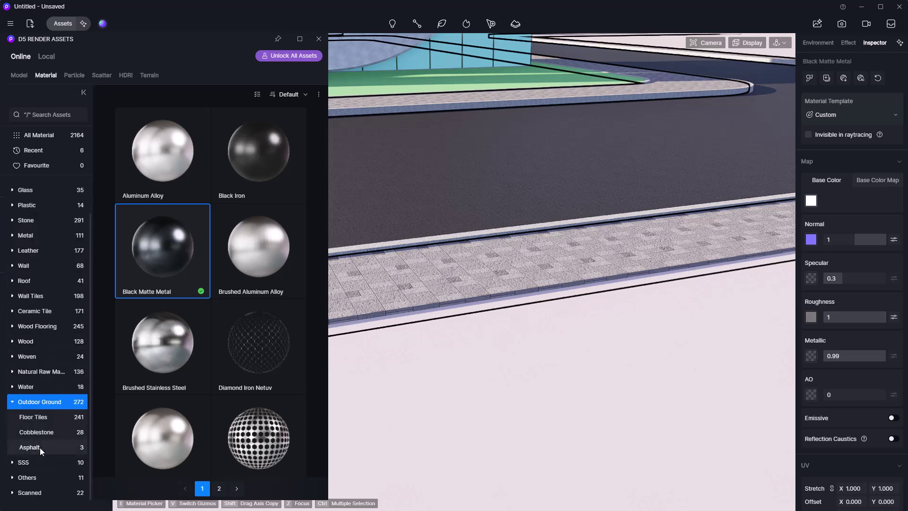
pyautogui.click(52, 418)
pyautogui.scroll(-2, 184, 386)
pyautogui.scroll(-3, 183, 386)
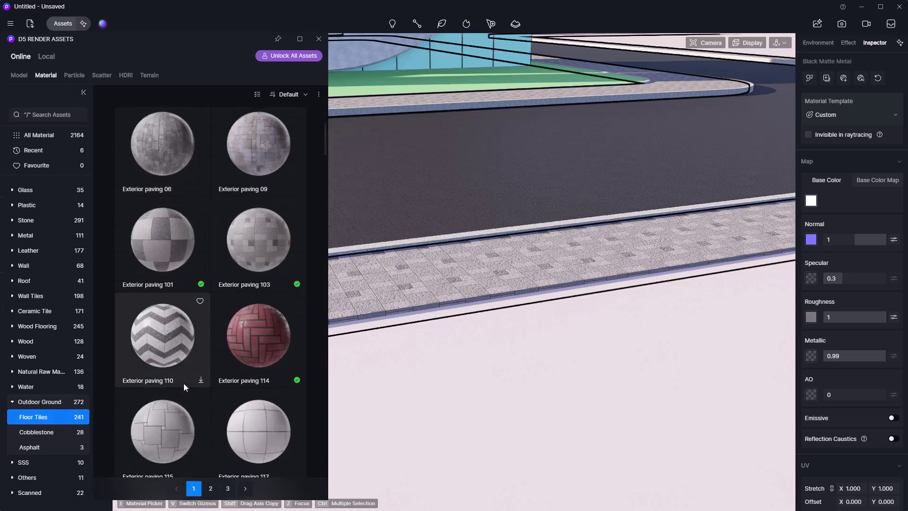
pyautogui.scroll(-1, 184, 385)
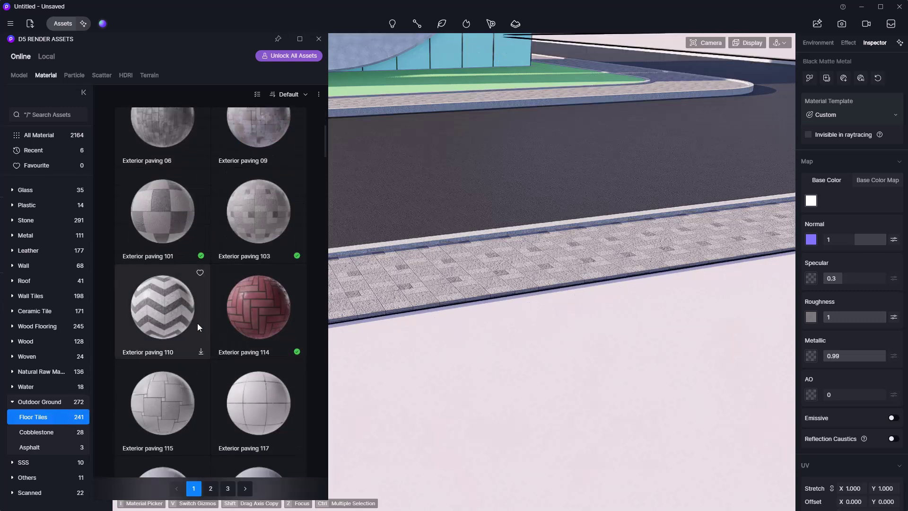
pyautogui.moveTo(288, 343); pyautogui.dragTo(537, 371)
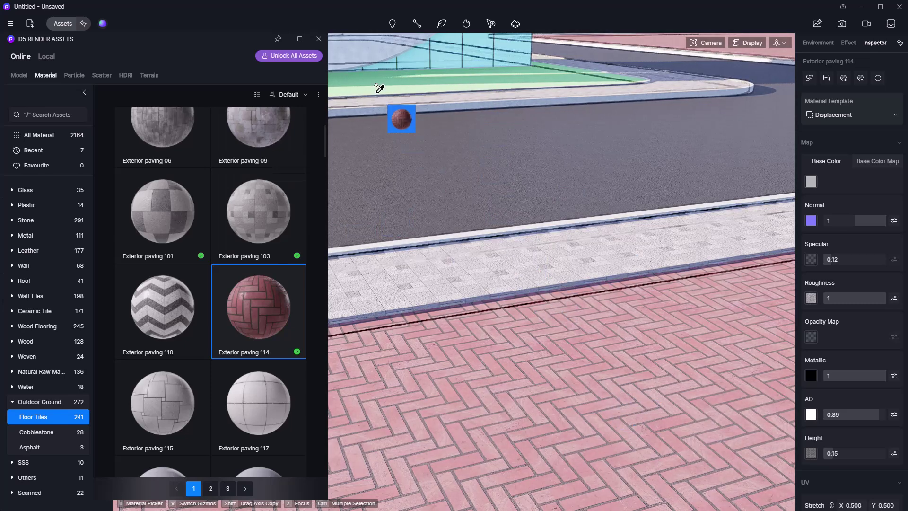
# Close the asset library and select the material of the green lawn in front of the building.
pyautogui.click(319, 38)
pyautogui.press('i')
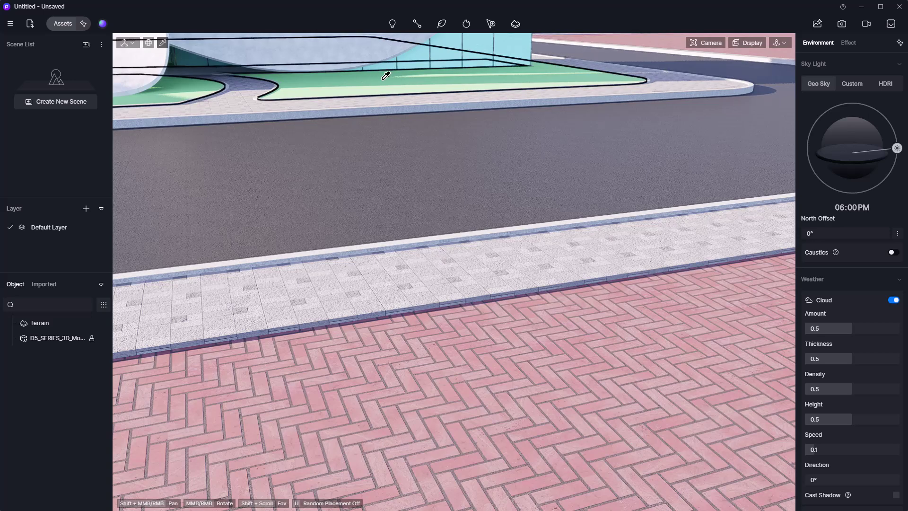
pyautogui.click(60, 338)
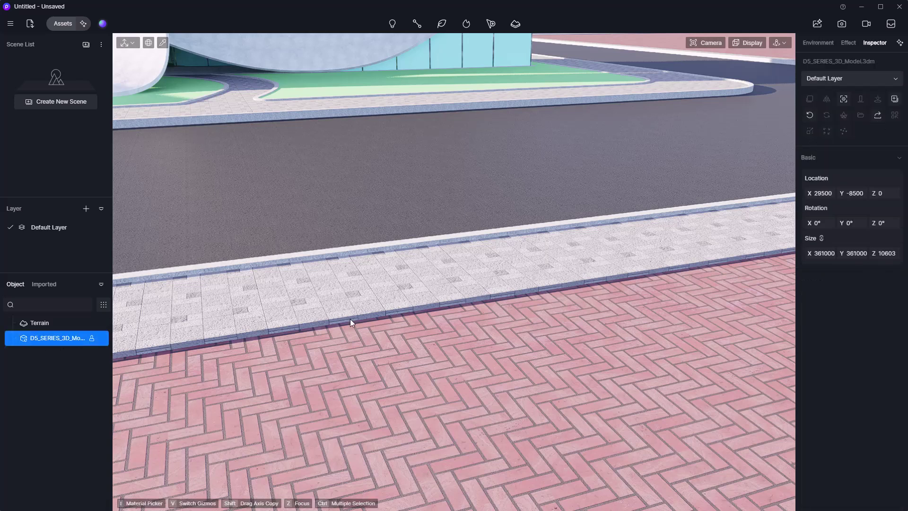
pyautogui.click(468, 83)
pyautogui.click(469, 81)
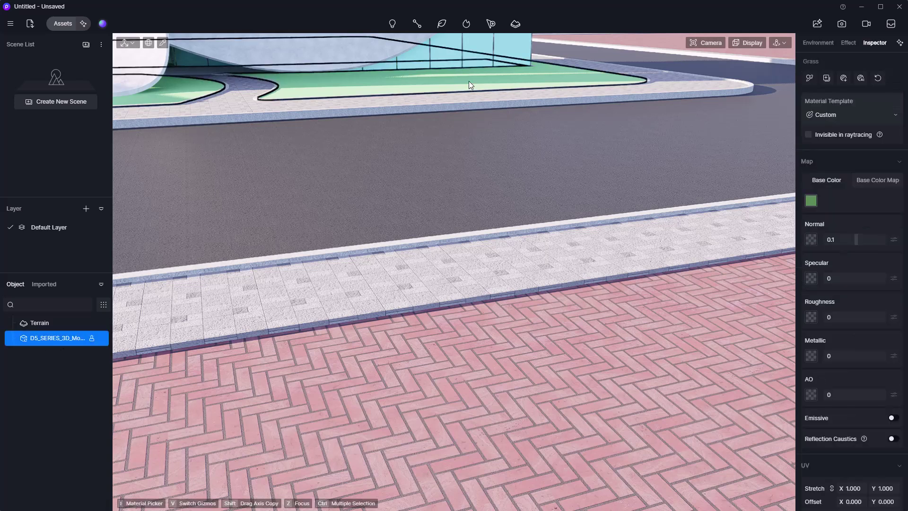
# Change the lawn's material template to Grass and check the result up close along the curb.
pyautogui.press('z')
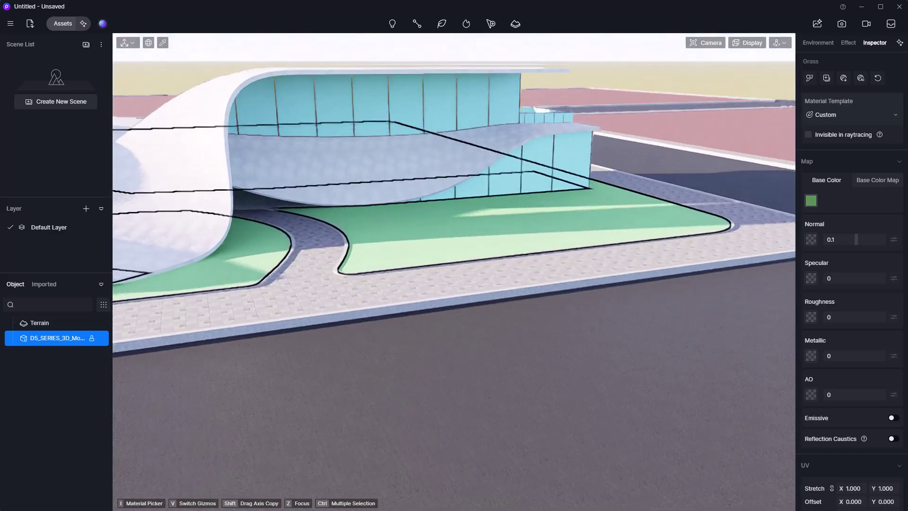
pyautogui.scroll(-3, 478, 255)
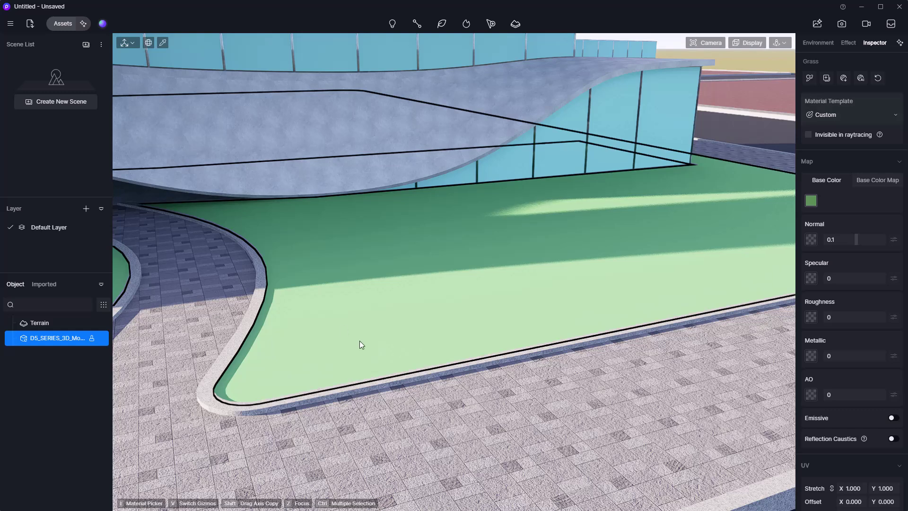
pyautogui.click(887, 119)
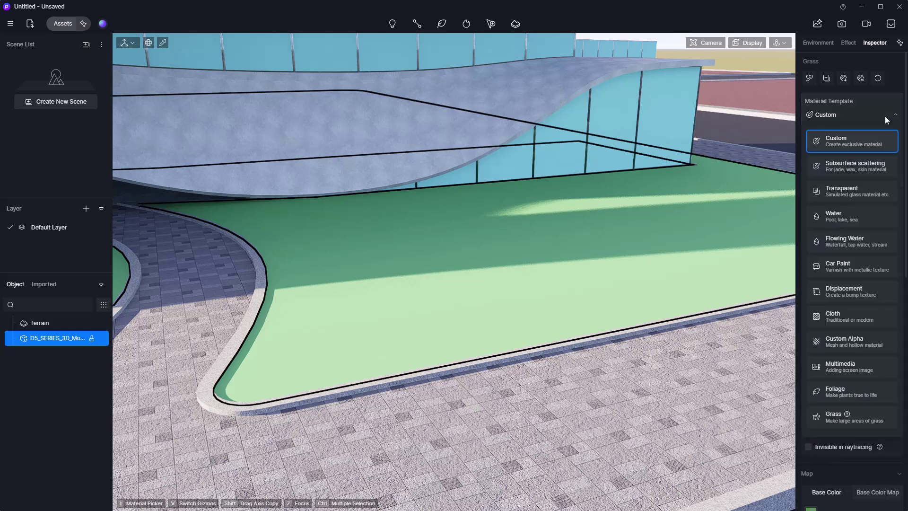
pyautogui.click(857, 418)
pyautogui.scroll(5, 421, 393)
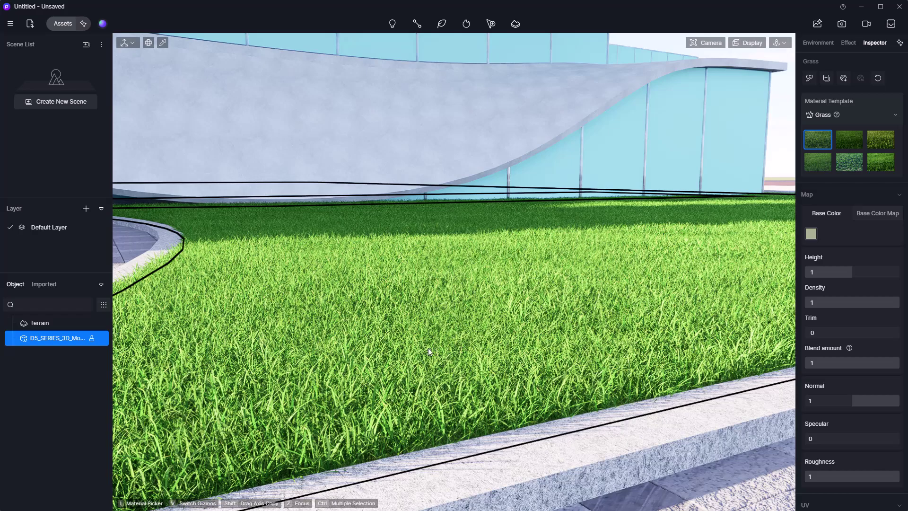
pyautogui.scroll(-5, 588, 312)
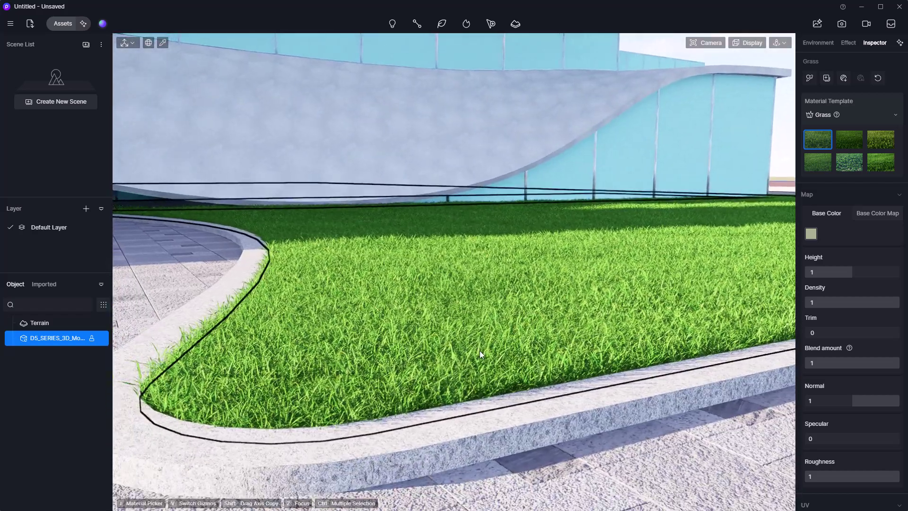
pyautogui.scroll(-2, 529, 328)
pyautogui.scroll(1, 519, 339)
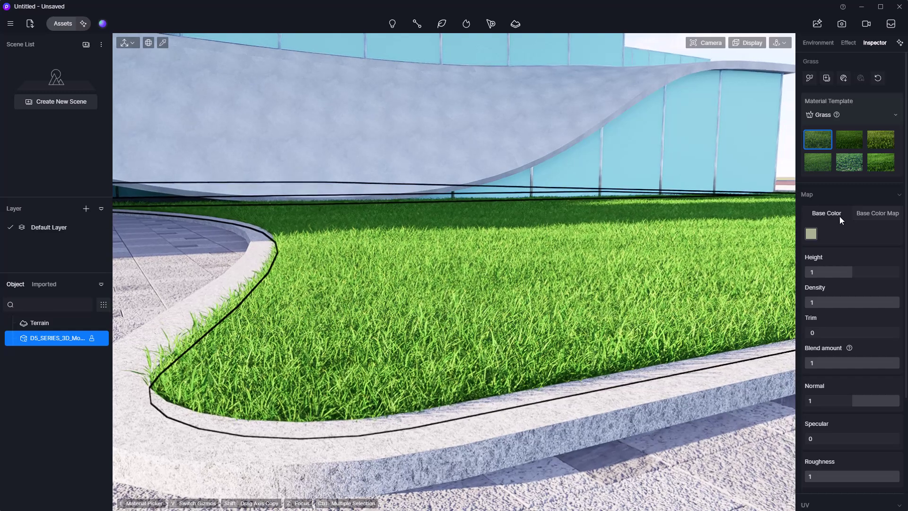
# Set the lawn grass height to 0, trim to 0.3 and blend amount to 0.29, and inspect its edge along the curb.
pyautogui.moveTo(848, 274); pyautogui.dragTo(800, 277)
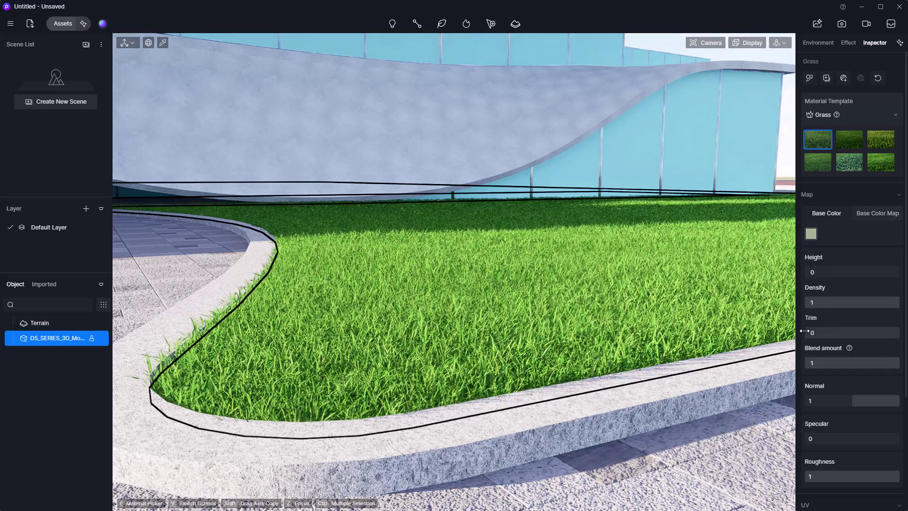
pyautogui.moveTo(809, 332); pyautogui.dragTo(830, 331)
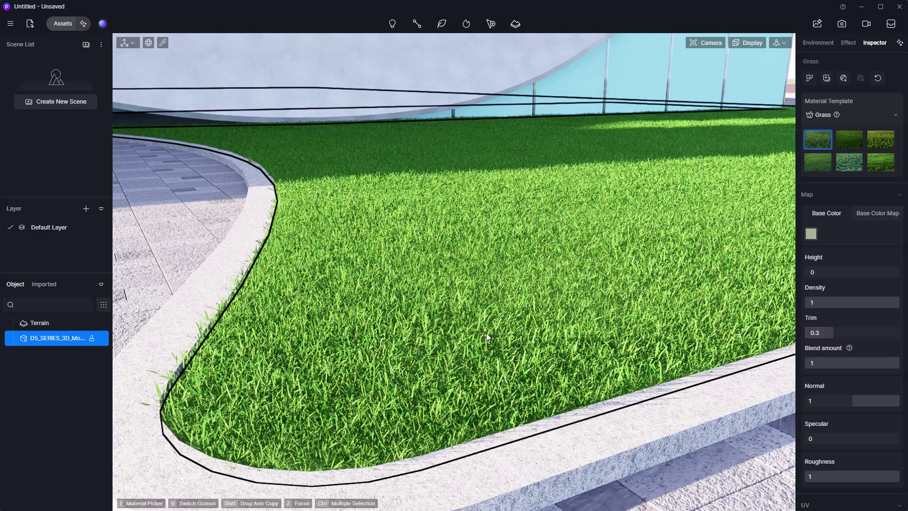
pyautogui.moveTo(499, 355); pyautogui.dragTo(614, 359, button='right')
pyautogui.moveTo(901, 362); pyautogui.dragTo(823, 364)
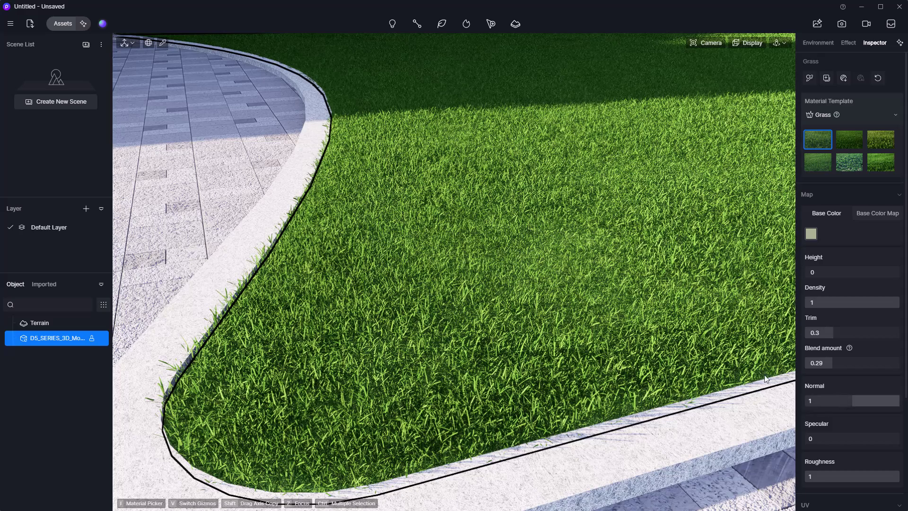
pyautogui.scroll(-3, 479, 308)
pyautogui.moveTo(478, 308); pyautogui.dragTo(386, 309, button='right')
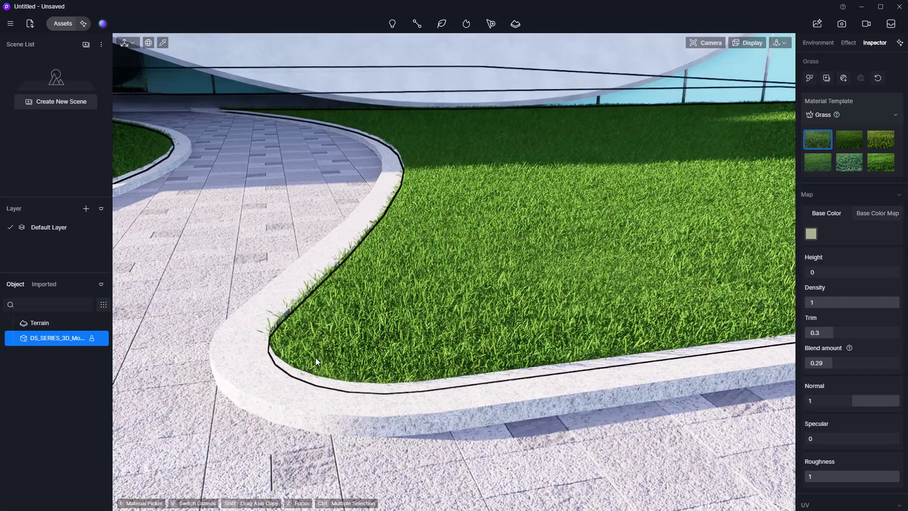
pyautogui.scroll(4, 316, 358)
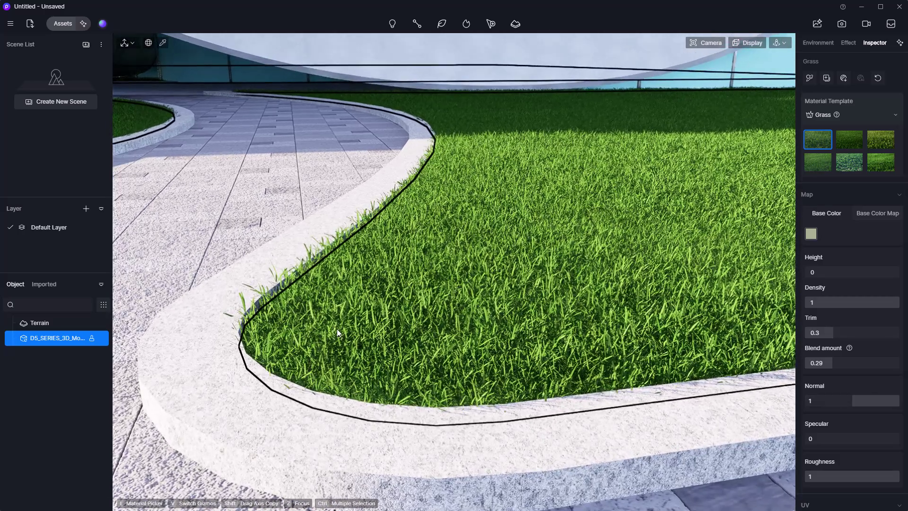
# Inspect the lawn edge along the curb and set the grass specular to 0.4, trying 1 first.
pyautogui.scroll(4, 304, 370)
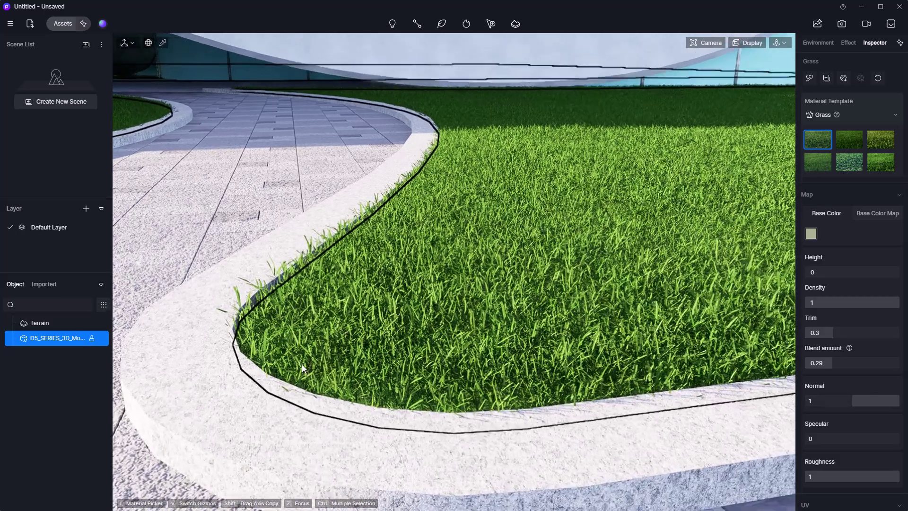
pyautogui.scroll(-5, 316, 379)
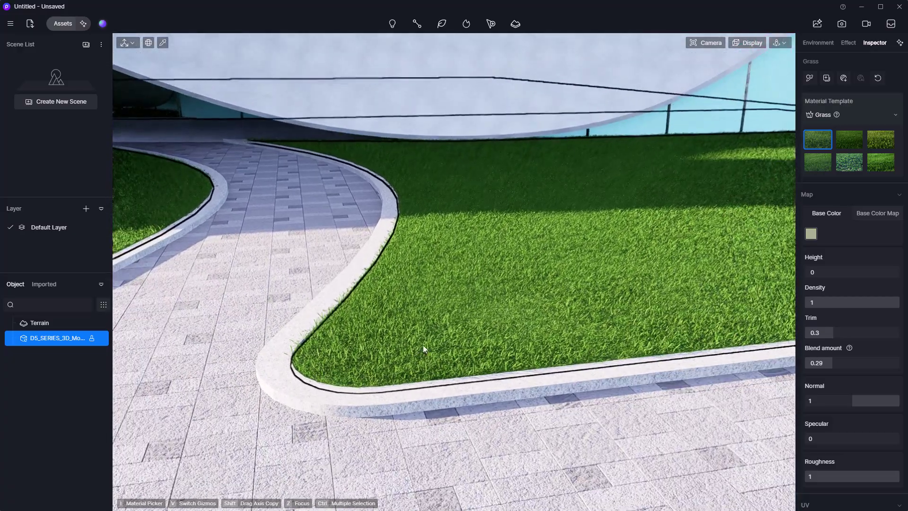
pyautogui.moveTo(423, 344); pyautogui.dragTo(482, 326, button='right')
pyautogui.scroll(-1, 819, 415)
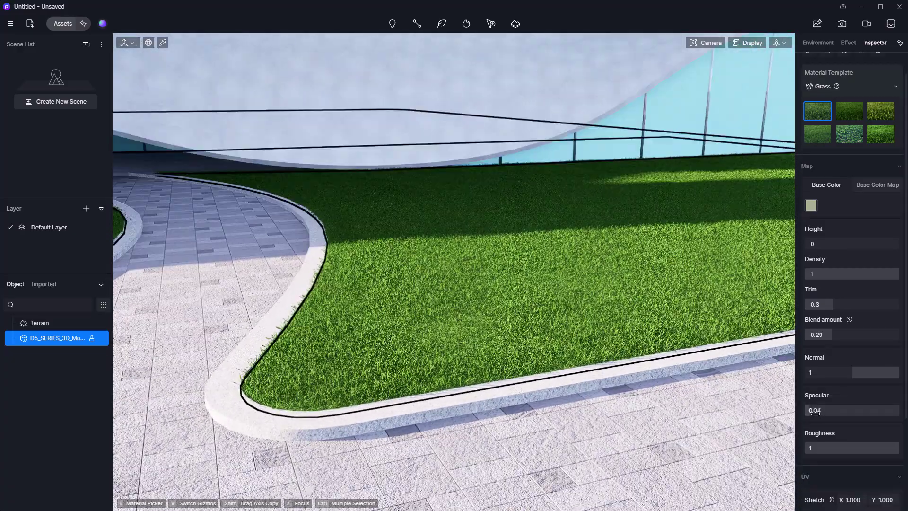
pyautogui.moveTo(836, 413)
pyautogui.mouseDown()
pyautogui.moveTo(899, 411)
pyautogui.moveTo(788, 415)
pyautogui.moveTo(901, 411)
pyautogui.mouseUp()
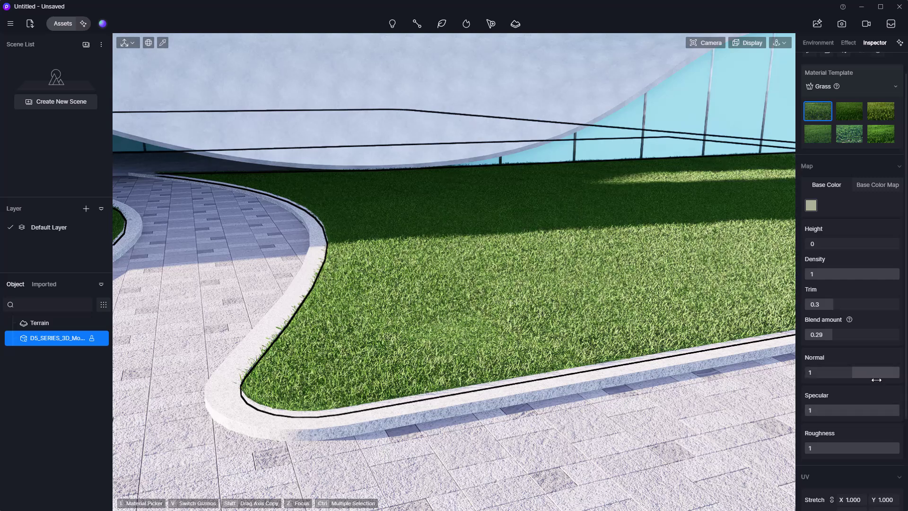
pyautogui.moveTo(896, 416)
pyautogui.mouseDown()
pyautogui.moveTo(802, 411)
pyautogui.moveTo(840, 412)
pyautogui.mouseUp()
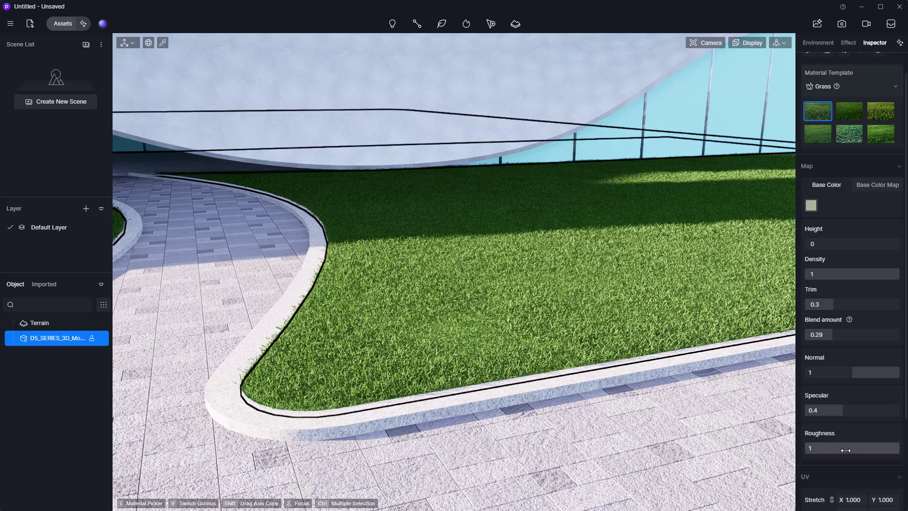
# Try the lawn grass with a roughness of 0, inspect it up close, and restore the roughness to 1.
pyautogui.moveTo(898, 450); pyautogui.dragTo(798, 450)
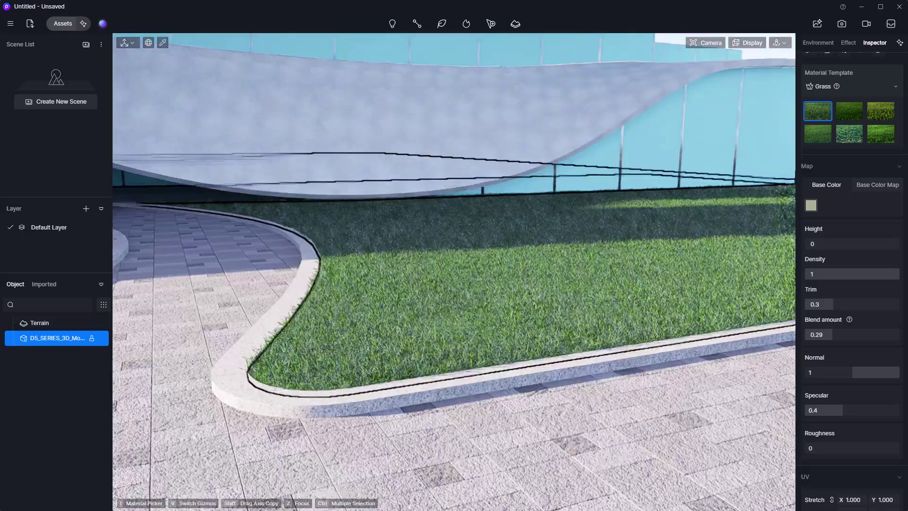
pyautogui.moveTo(473, 269); pyautogui.dragTo(485, 302, button='right')
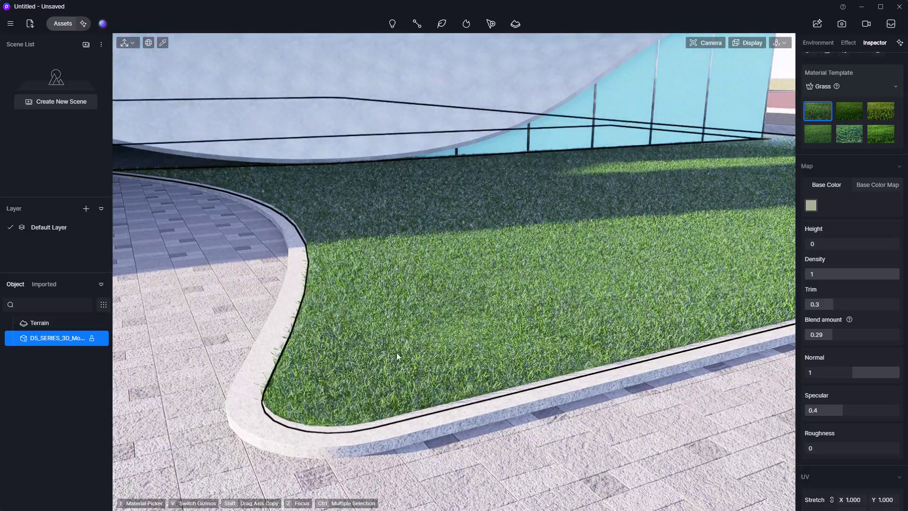
pyautogui.scroll(4, 393, 377)
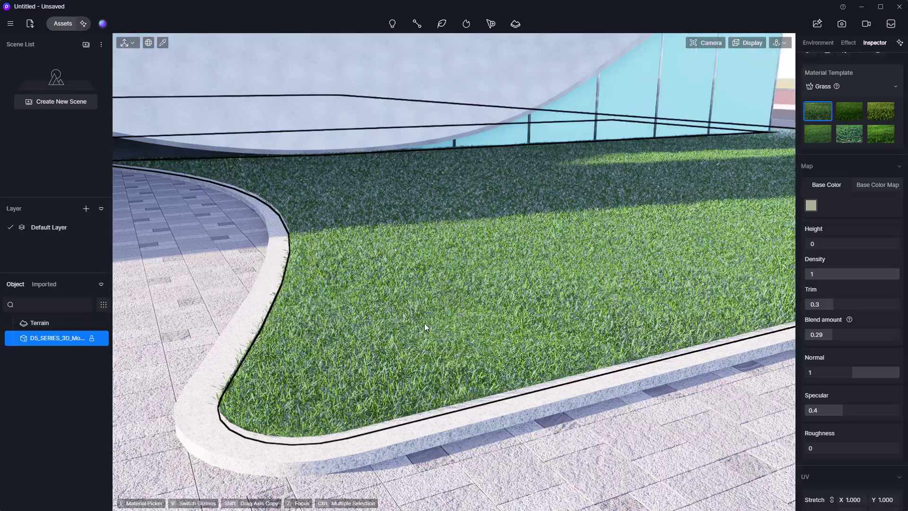
pyautogui.moveTo(808, 448); pyautogui.dragTo(900, 448)
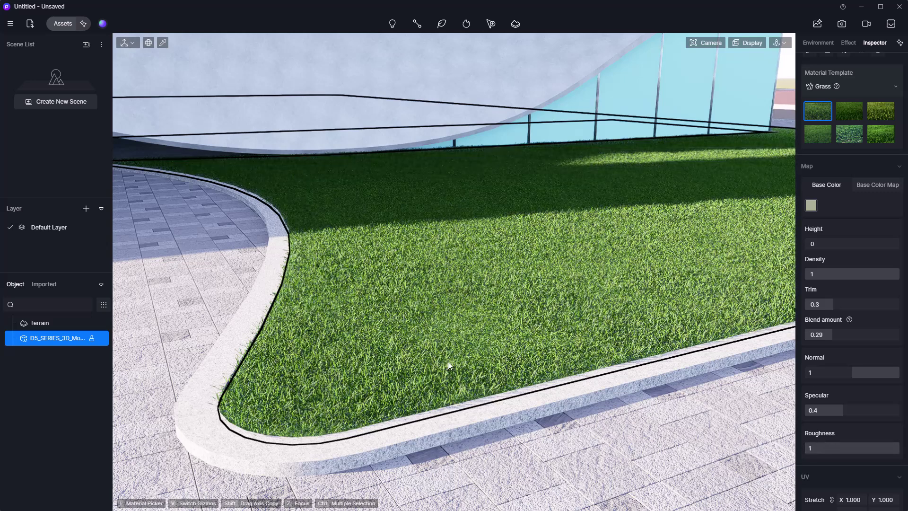
# Select the light blue window material of the building and change its material template to Transparent.
pyautogui.scroll(1, 853, 347)
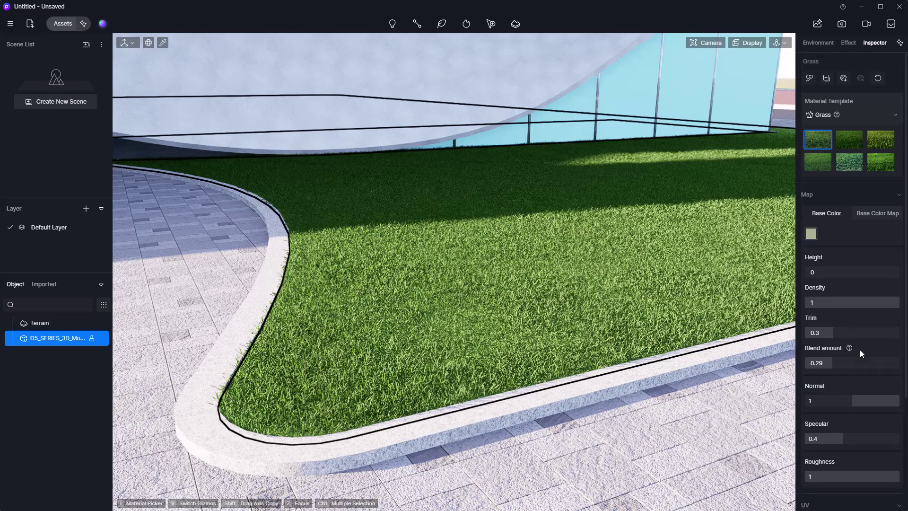
pyautogui.scroll(2, 529, 306)
pyautogui.scroll(-1, 530, 306)
pyautogui.moveTo(578, 304); pyautogui.dragTo(511, 381, button='middle')
pyautogui.moveTo(544, 284); pyautogui.dragTo(612, 159, button='right')
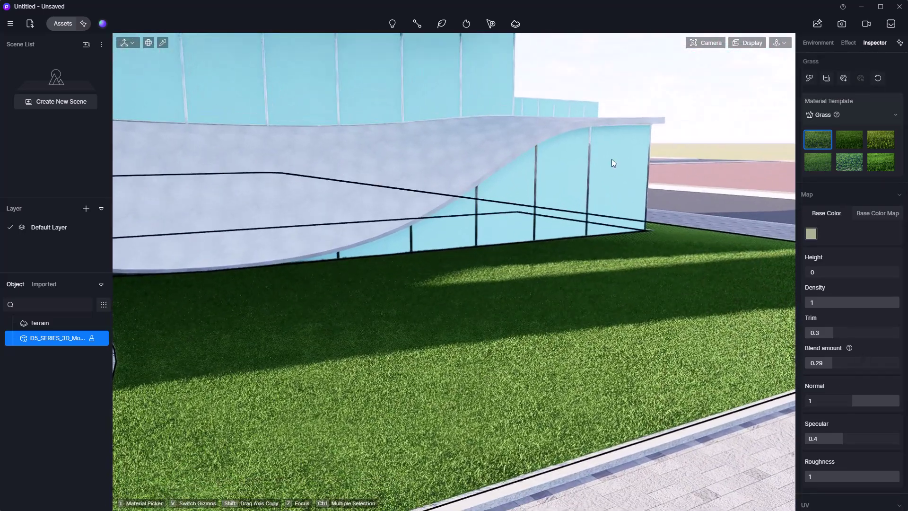
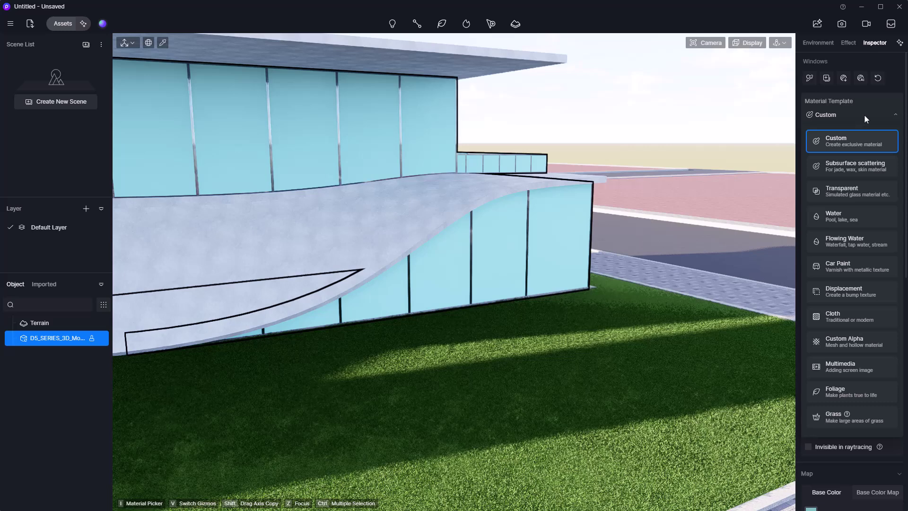
pyautogui.click(862, 192)
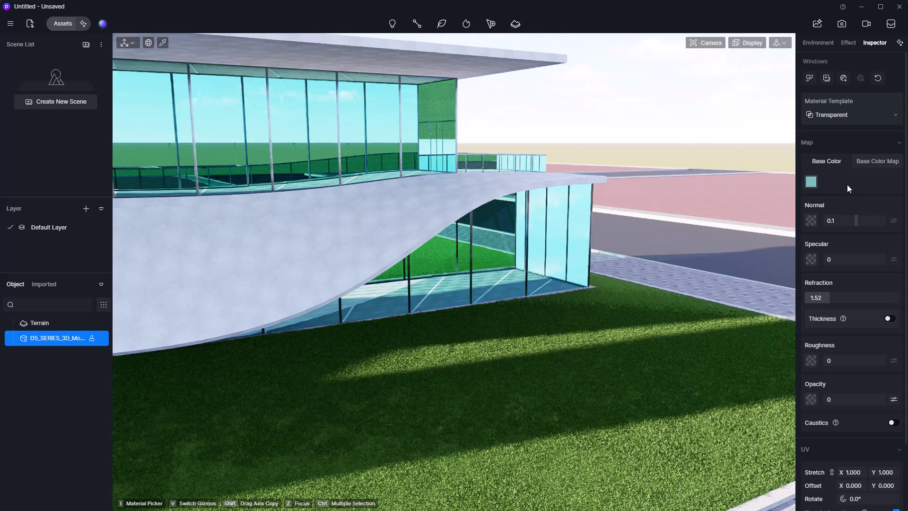
# Change the window glass base color to a dark neutral grey and set its specular to 0.19.
pyautogui.click(811, 182)
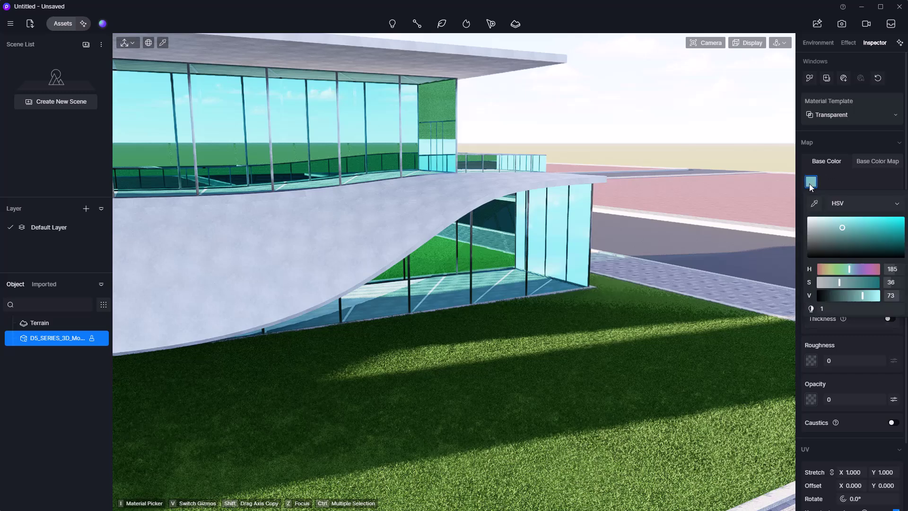
pyautogui.moveTo(833, 226); pyautogui.dragTo(795, 249)
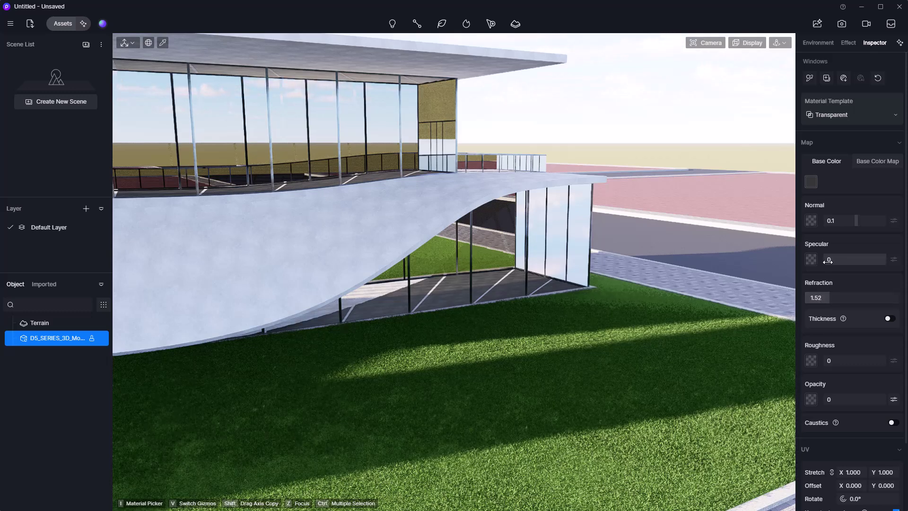
pyautogui.moveTo(828, 261); pyautogui.dragTo(861, 264)
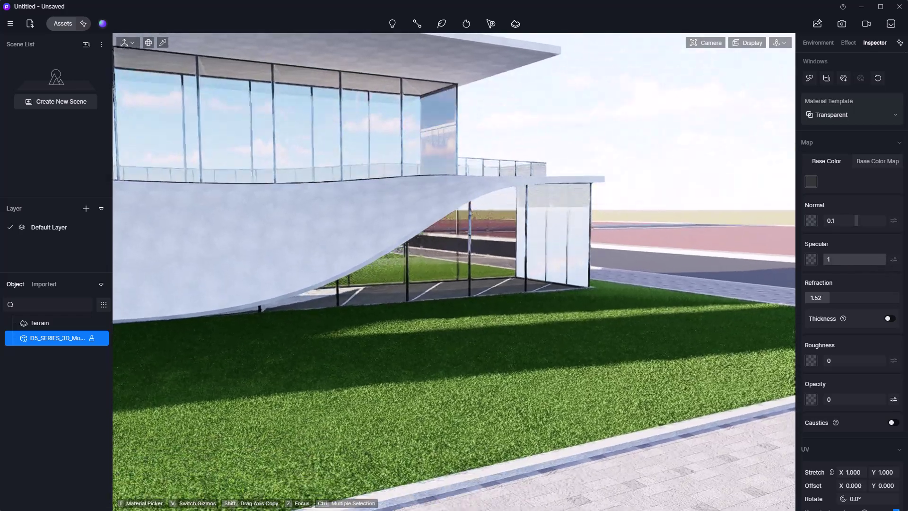
pyautogui.moveTo(454, 272); pyautogui.dragTo(428, 243, button='right')
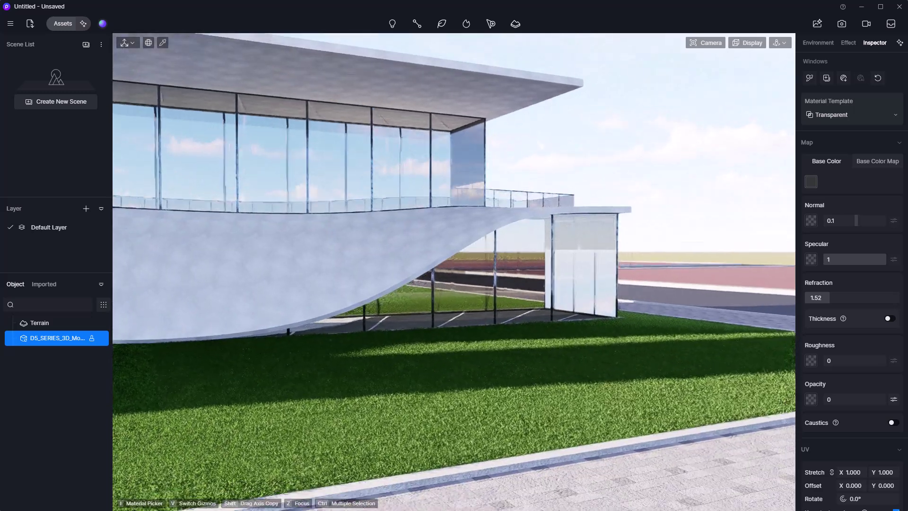
pyautogui.moveTo(880, 263); pyautogui.dragTo(835, 261)
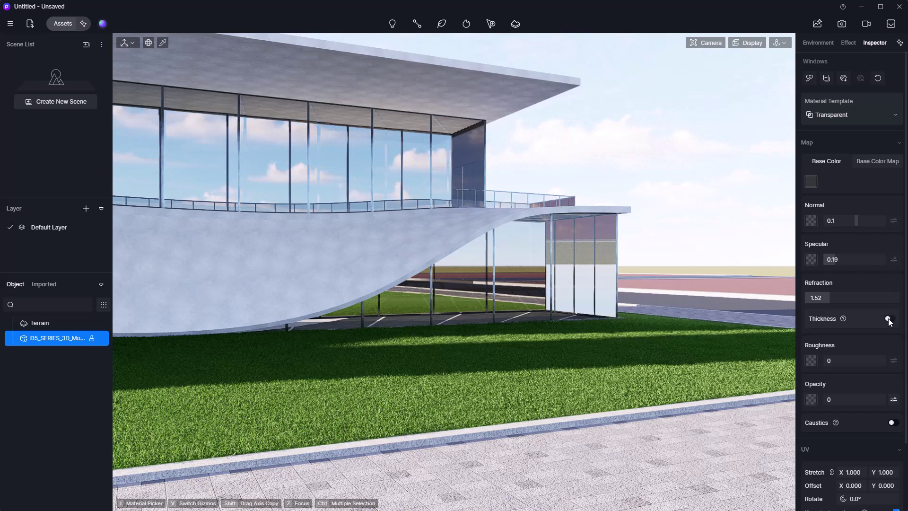
# Enable thickness for the window glass with a value of 5, keep roughness at 0, and set opacity to 0.34.
pyautogui.click(889, 320)
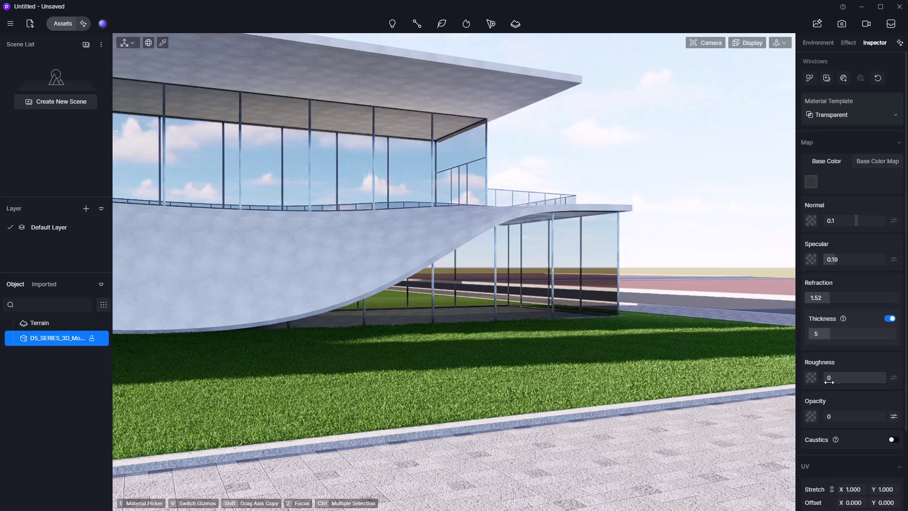
pyautogui.moveTo(829, 381)
pyautogui.mouseDown()
pyautogui.moveTo(870, 384)
pyautogui.moveTo(818, 381)
pyautogui.mouseUp()
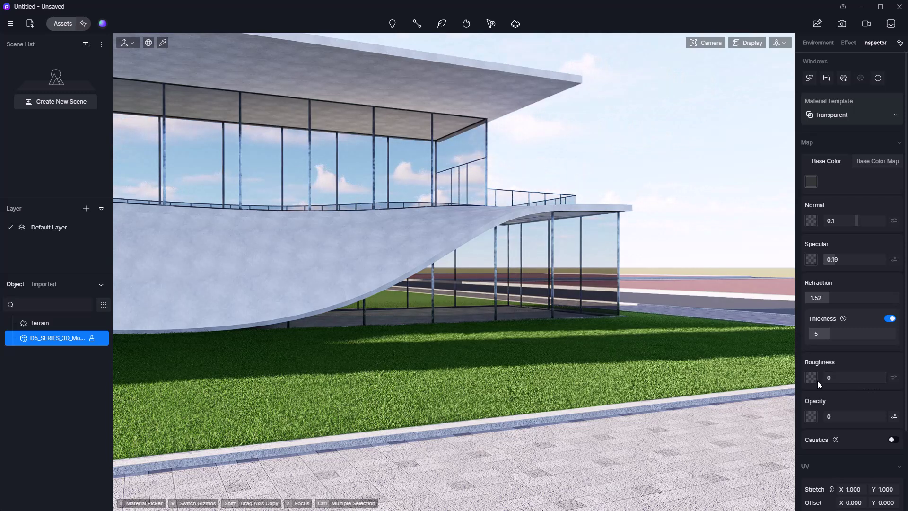
pyautogui.click(830, 378)
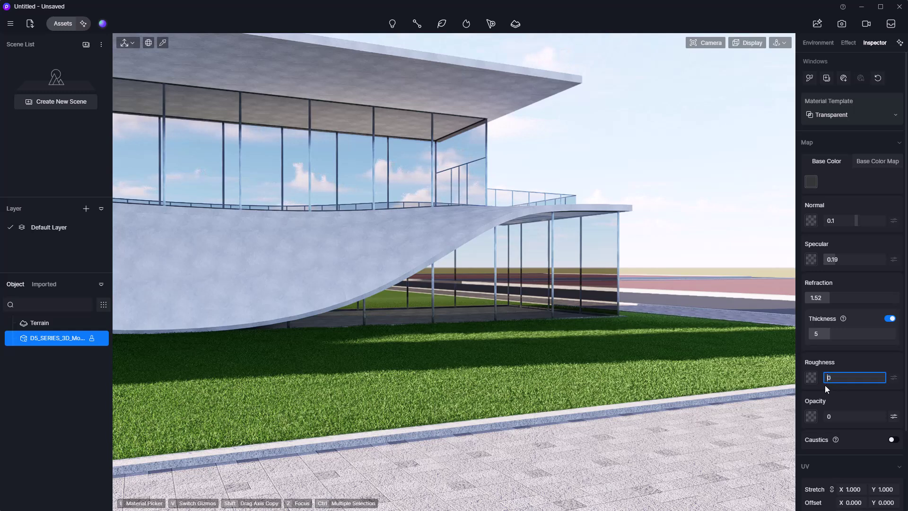
pyautogui.click(825, 385)
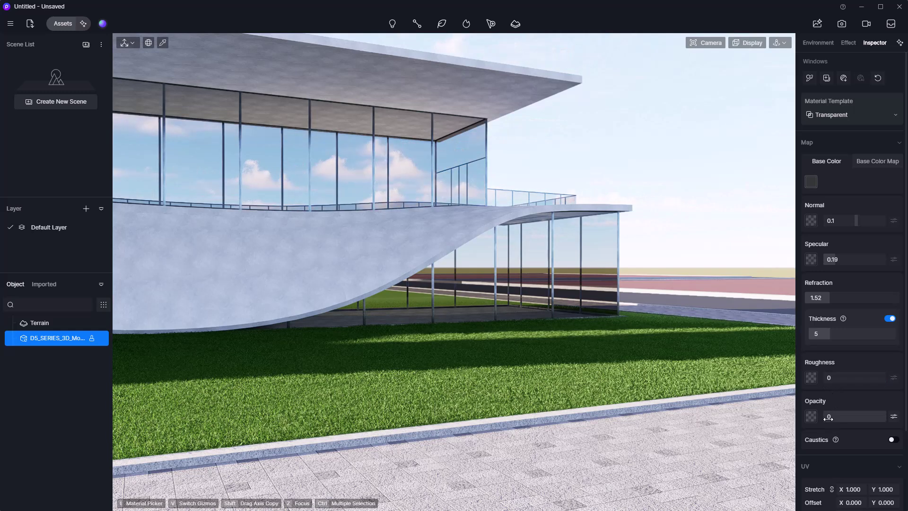
pyautogui.moveTo(829, 419); pyautogui.dragTo(850, 421)
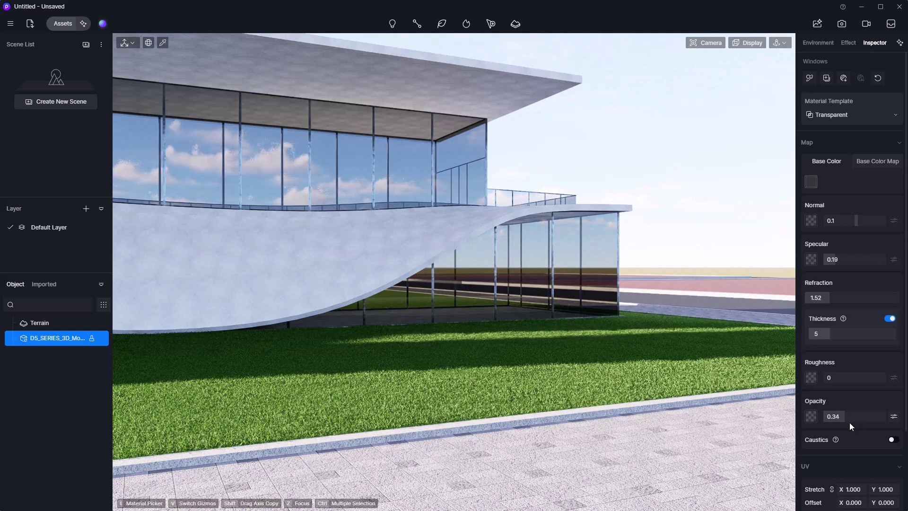
# View the building across the front paving, clear the selection, and move the Geo Sky sun to 07:12 AM.
pyautogui.click(677, 290)
pyautogui.moveTo(563, 304); pyautogui.dragTo(599, 340, button='middle')
pyautogui.click(585, 351)
pyautogui.moveTo(599, 340); pyautogui.dragTo(409, 374, button='right')
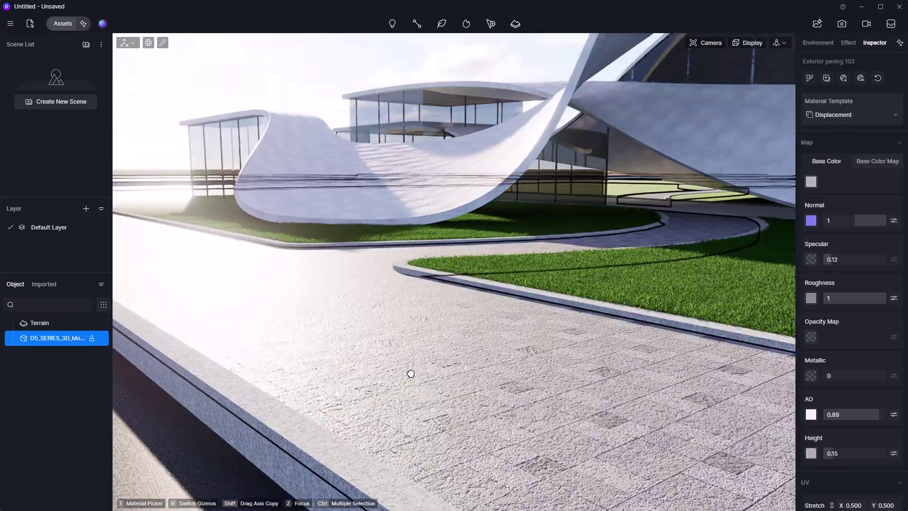
pyautogui.press('Escape')
pyautogui.scroll(1, 365, 378)
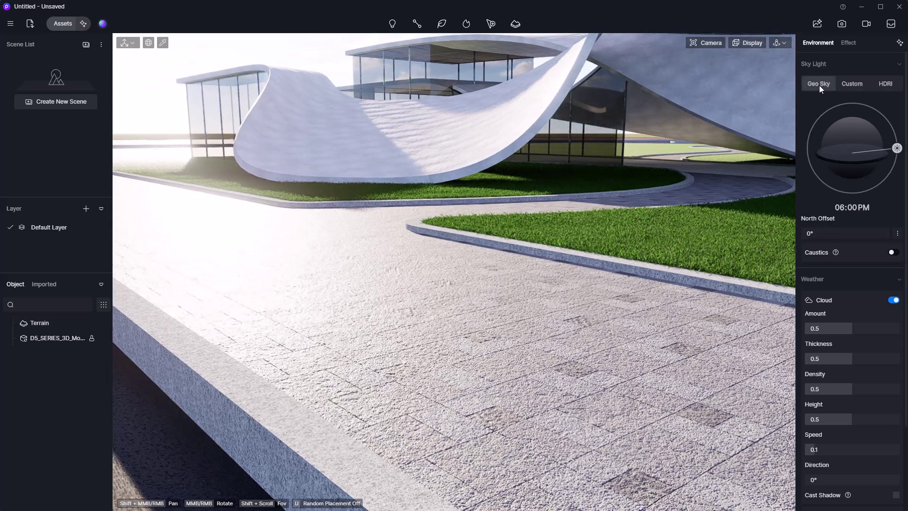
pyautogui.moveTo(897, 148); pyautogui.dragTo(833, 142)
# Darken the front paving's base color to a neutral grey with saturation 0 and value 41, trying a red tint first.
pyautogui.scroll(5, 402, 330)
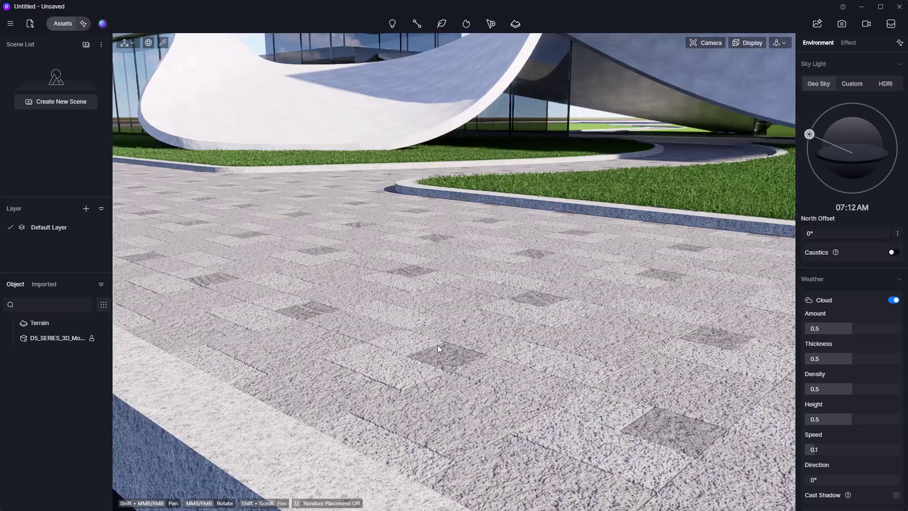
pyautogui.click(441, 345)
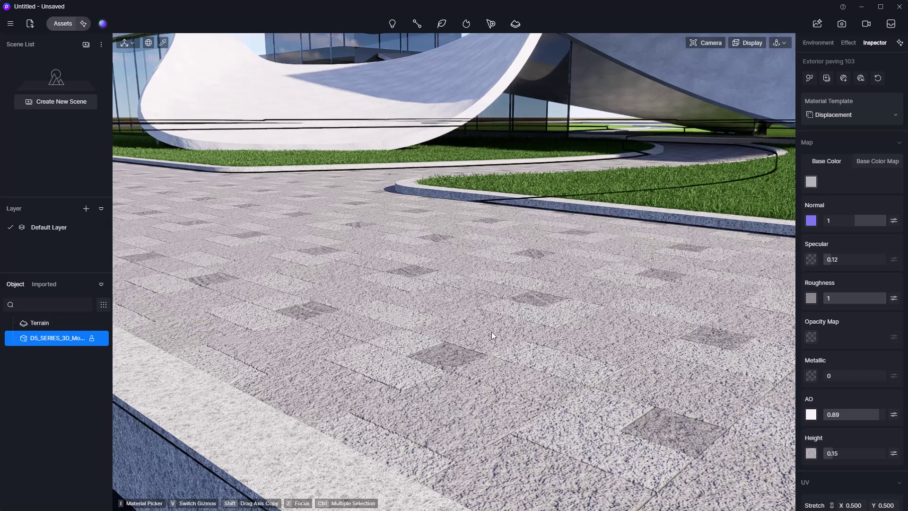
pyautogui.scroll(-5, 492, 335)
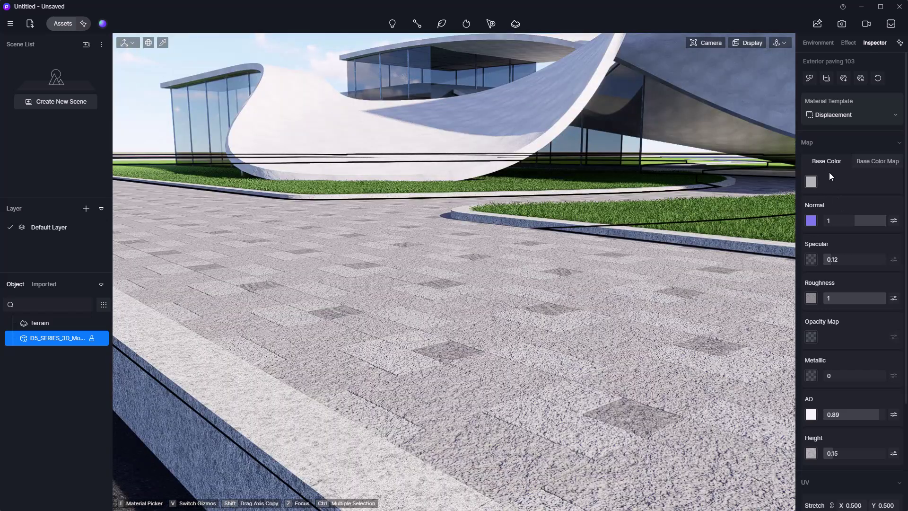
pyautogui.click(812, 182)
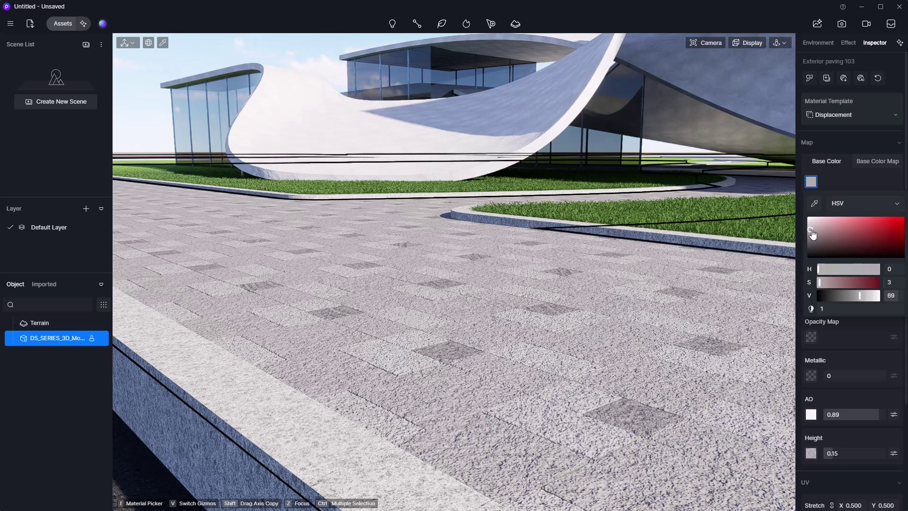
pyautogui.moveTo(808, 229); pyautogui.dragTo(841, 235)
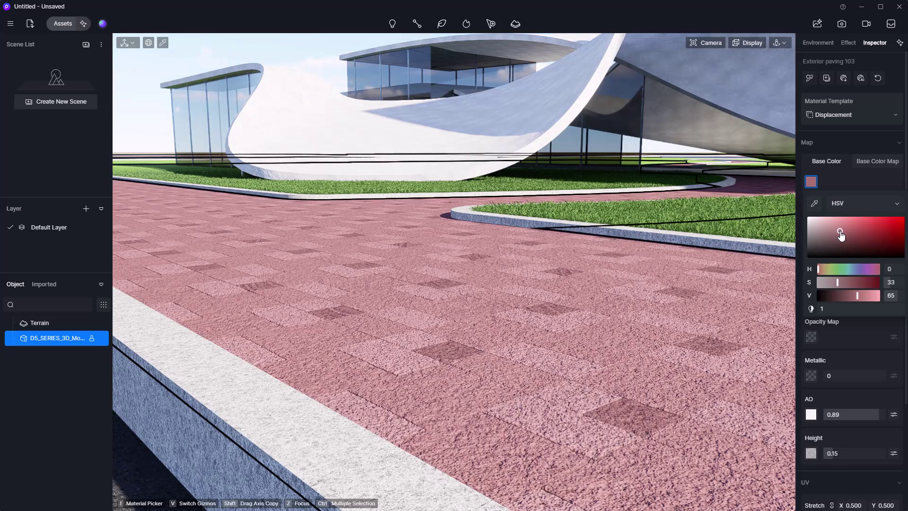
pyautogui.moveTo(841, 236)
pyautogui.mouseDown()
pyautogui.moveTo(807, 235)
pyautogui.moveTo(804, 246)
pyautogui.mouseUp()
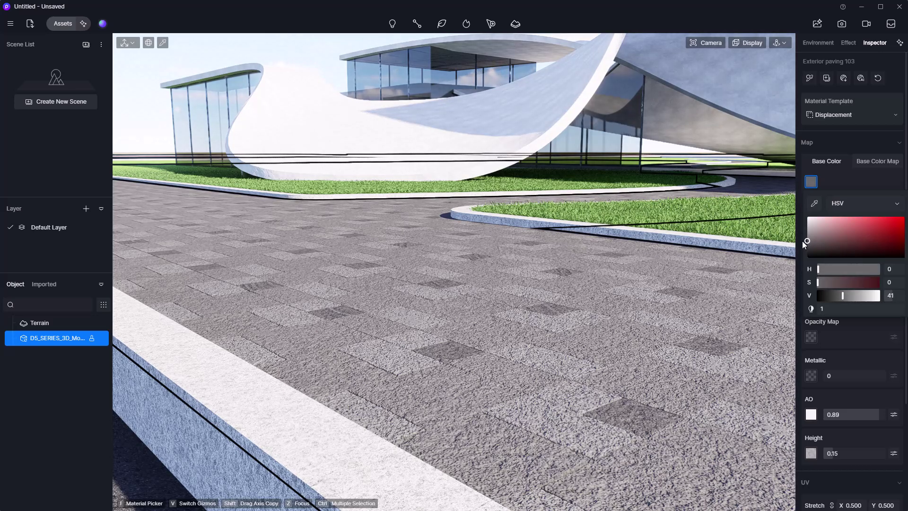
pyautogui.moveTo(417, 331); pyautogui.dragTo(418, 366, button='right')
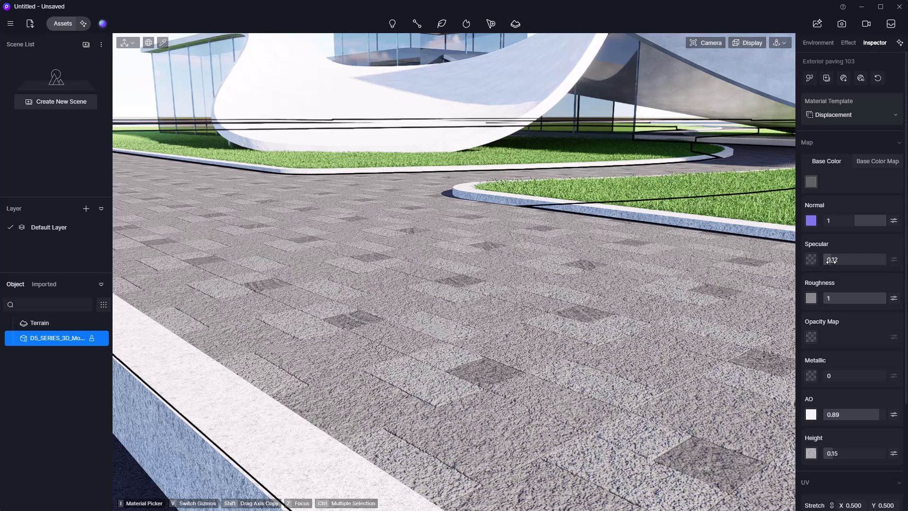
# Set the front paving's specular to 0.5 after trying 0, check its reflections toward the sun, and deselect it.
pyautogui.moveTo(831, 260)
pyautogui.mouseDown()
pyautogui.moveTo(885, 260)
pyautogui.moveTo(815, 264)
pyautogui.mouseUp()
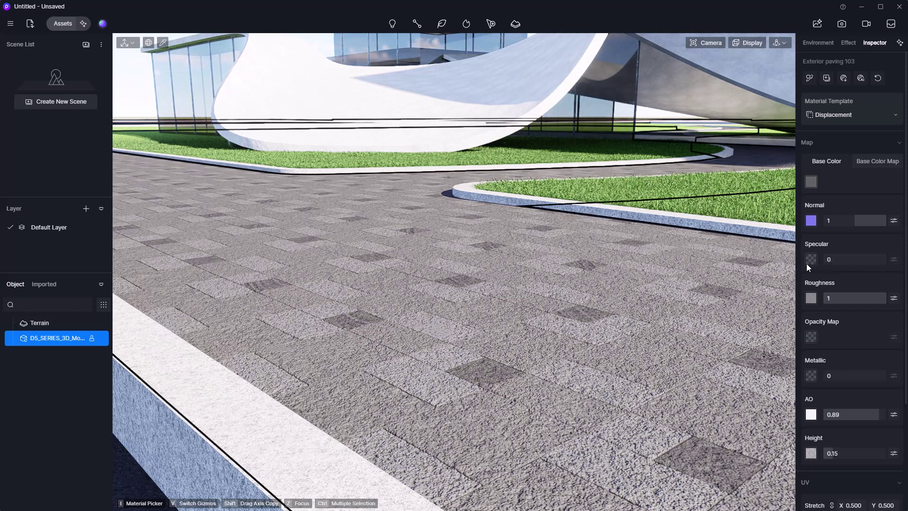
pyautogui.moveTo(826, 260); pyautogui.dragTo(855, 262)
pyautogui.moveTo(556, 273); pyautogui.dragTo(444, 276, button='middle')
pyautogui.scroll(-3, 444, 276)
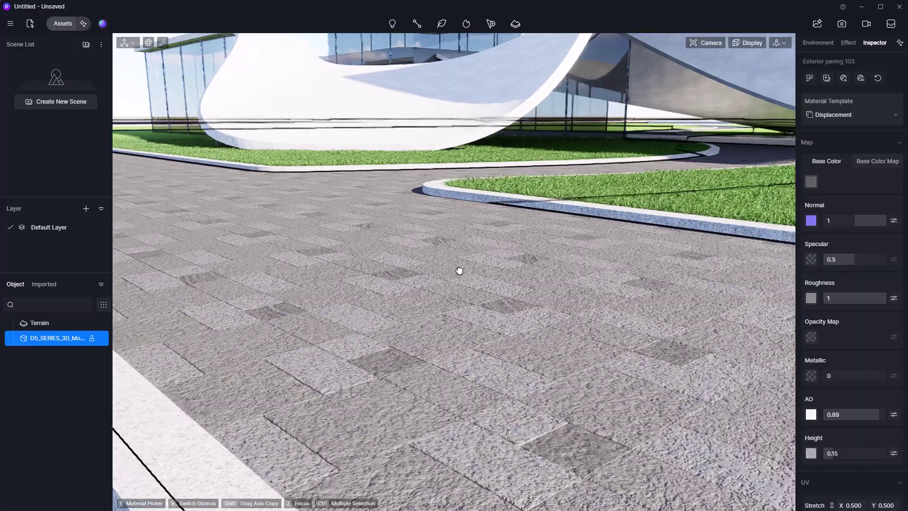
pyautogui.moveTo(444, 277); pyautogui.dragTo(591, 303, button='right')
pyautogui.press('Escape')
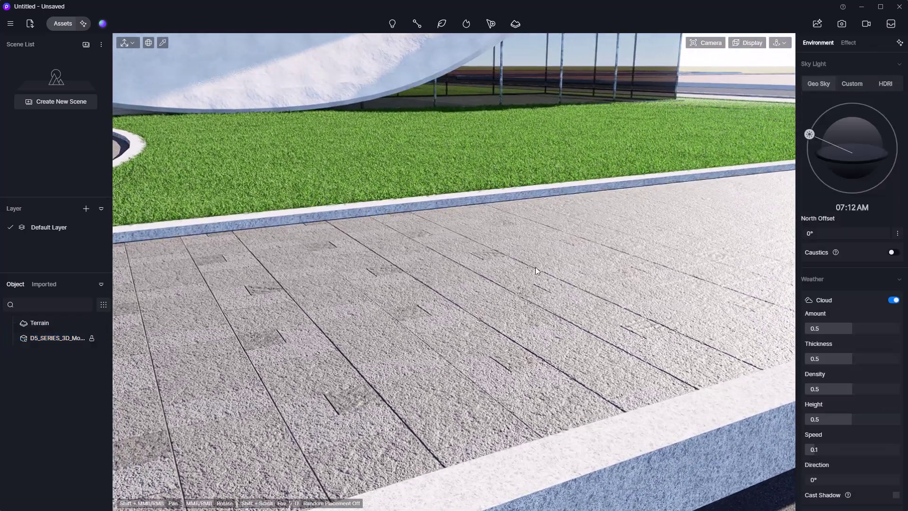
# Select the front paving and set its roughness to 0.85 after trying 0 to compare the reflections.
pyautogui.moveTo(535, 267); pyautogui.dragTo(527, 289, button='middle')
pyautogui.click(432, 323)
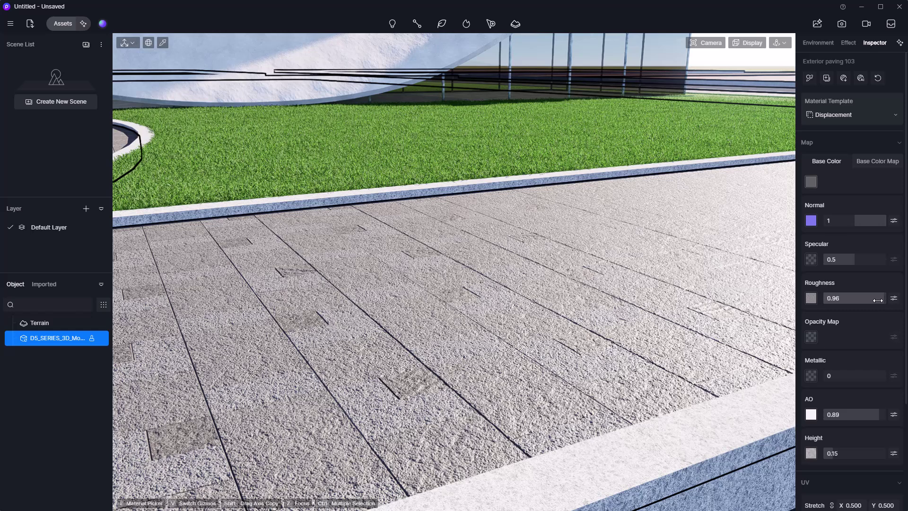
pyautogui.moveTo(878, 301); pyautogui.dragTo(813, 300)
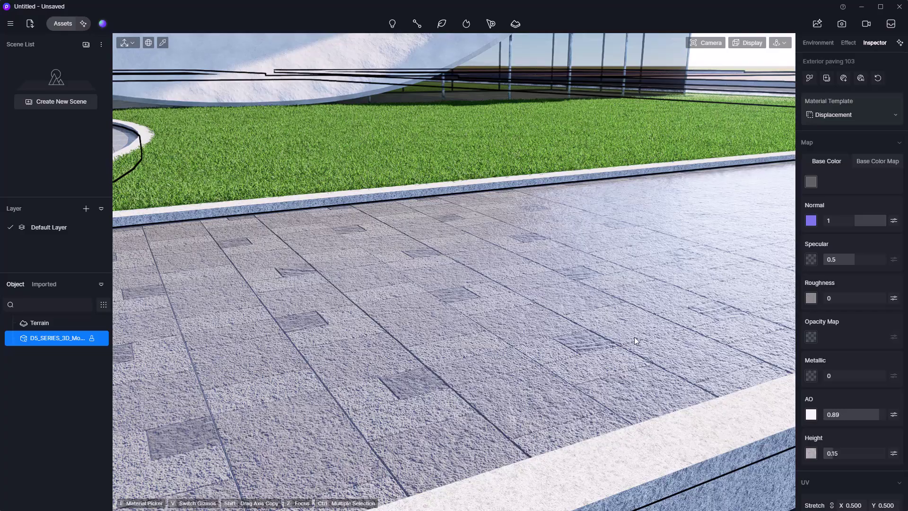
pyautogui.moveTo(634, 337); pyautogui.dragTo(695, 318, button='right')
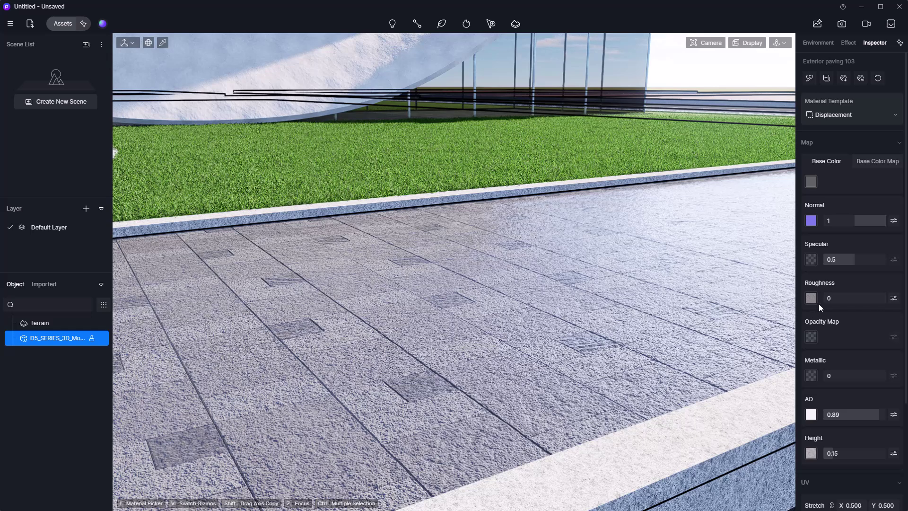
pyautogui.moveTo(842, 299); pyautogui.dragTo(883, 301)
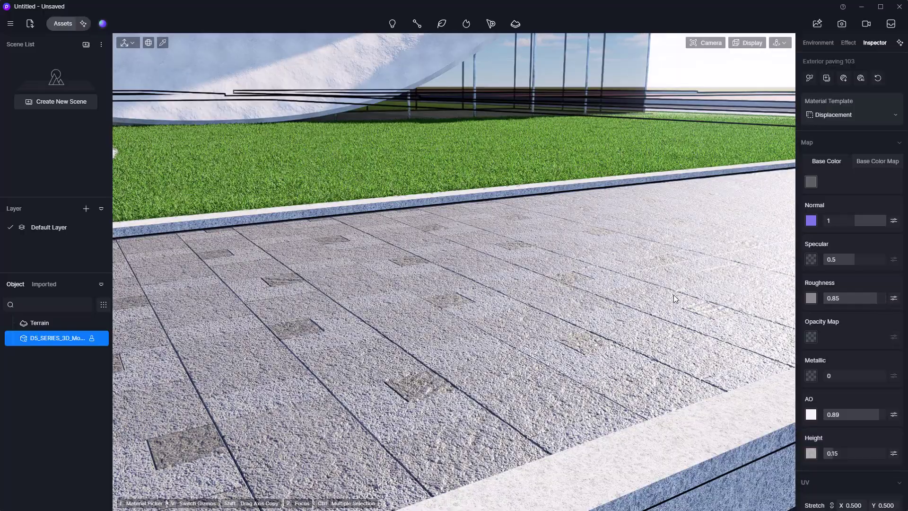
pyautogui.moveTo(674, 294); pyautogui.dragTo(638, 257, button='right')
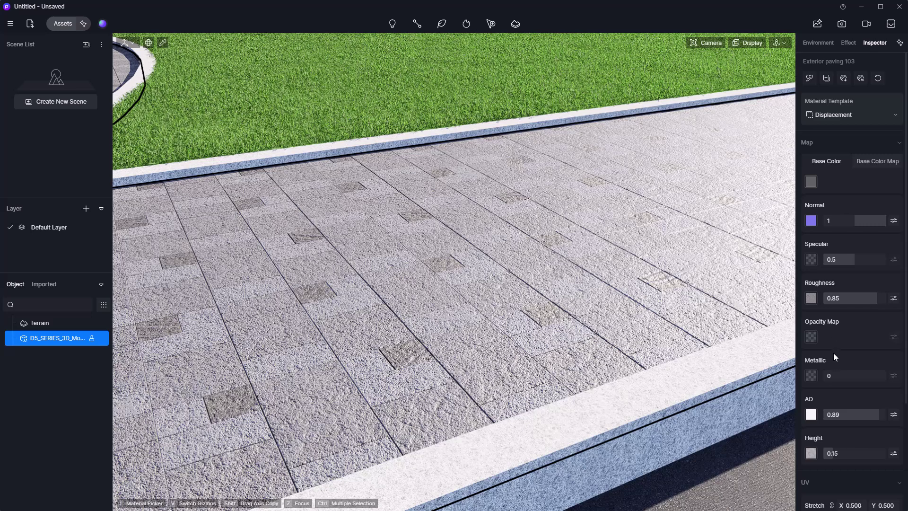
# Reduce the front paving's AO to 0.79 and inspect the stone joints and surface up close.
pyautogui.scroll(-2, 834, 353)
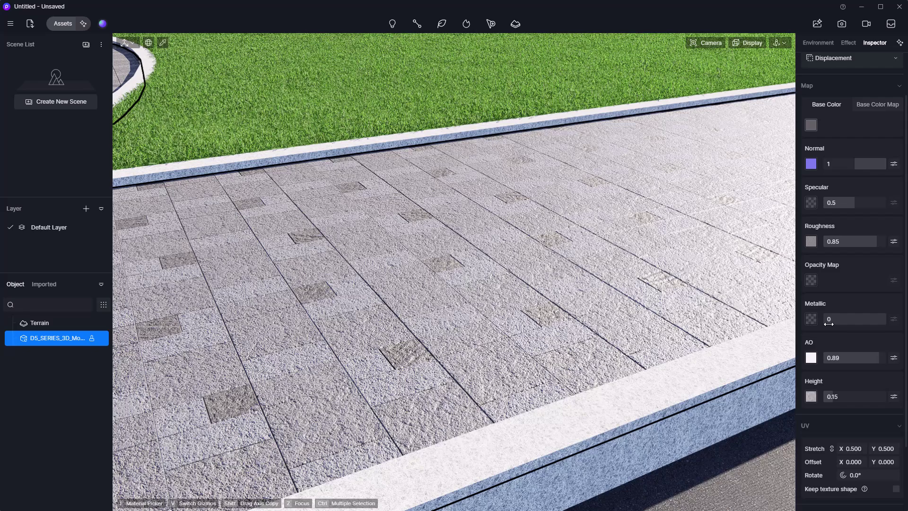
pyautogui.moveTo(508, 342); pyautogui.dragTo(435, 345, button='right')
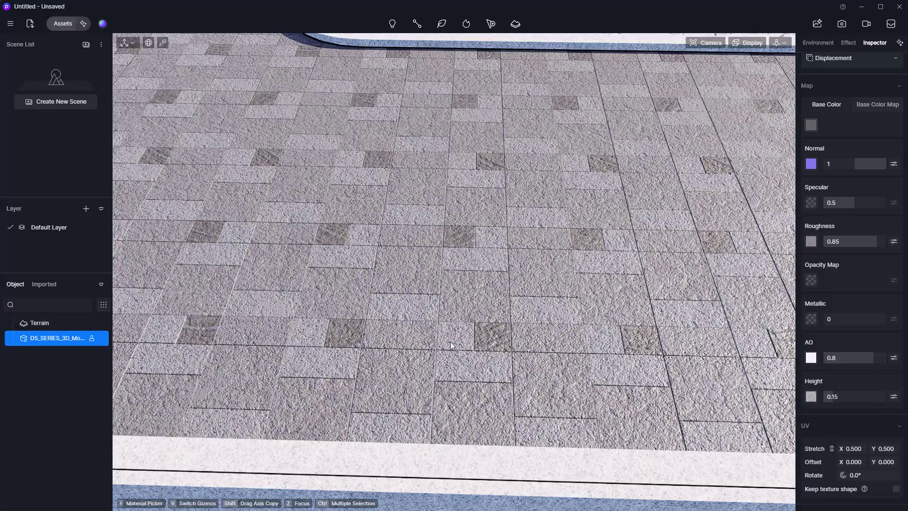
pyautogui.moveTo(451, 342); pyautogui.dragTo(486, 322, button='right')
pyautogui.scroll(3, 488, 322)
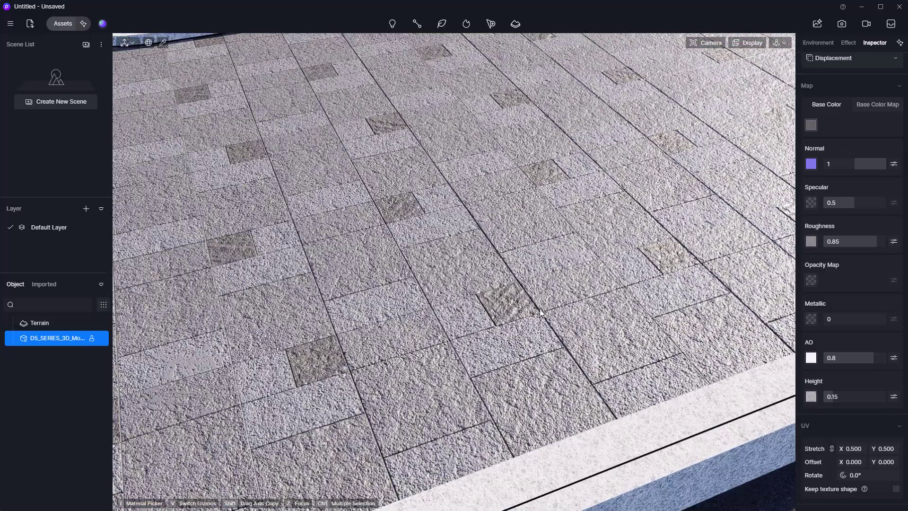
pyautogui.scroll(3, 504, 333)
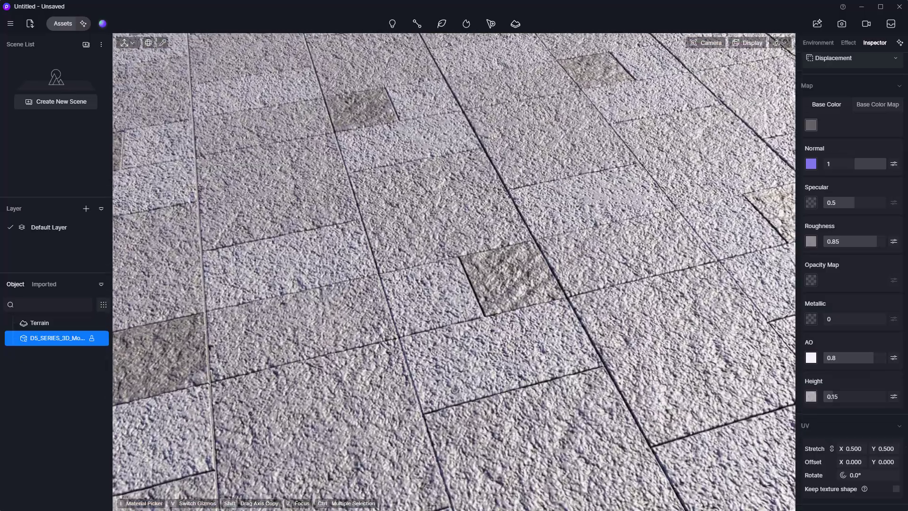
pyautogui.moveTo(504, 333); pyautogui.dragTo(523, 375, button='right')
pyautogui.scroll(-3, 498, 346)
pyautogui.moveTo(575, 315); pyautogui.dragTo(557, 245, button='right')
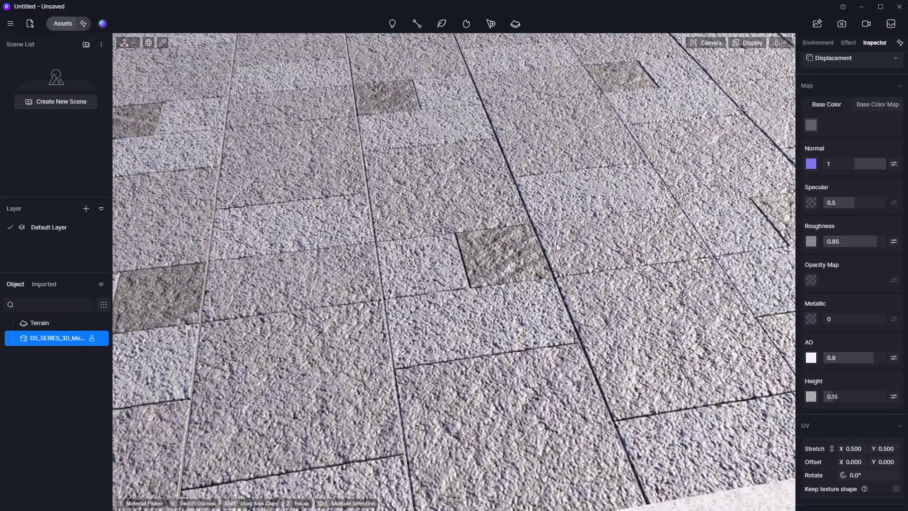
pyautogui.scroll(-3, 579, 393)
pyautogui.moveTo(579, 392); pyautogui.dragTo(549, 347, button='right')
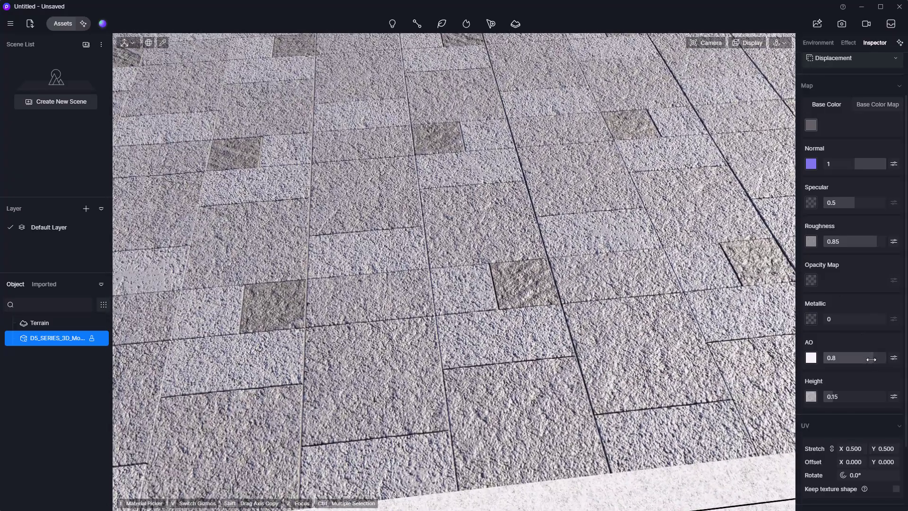
pyautogui.moveTo(871, 359)
pyautogui.mouseDown()
pyautogui.moveTo(824, 360)
pyautogui.moveTo(877, 361)
pyautogui.mouseUp()
# Compare the Base Color and Base Color Map settings of the front paving material.
pyautogui.click(883, 105)
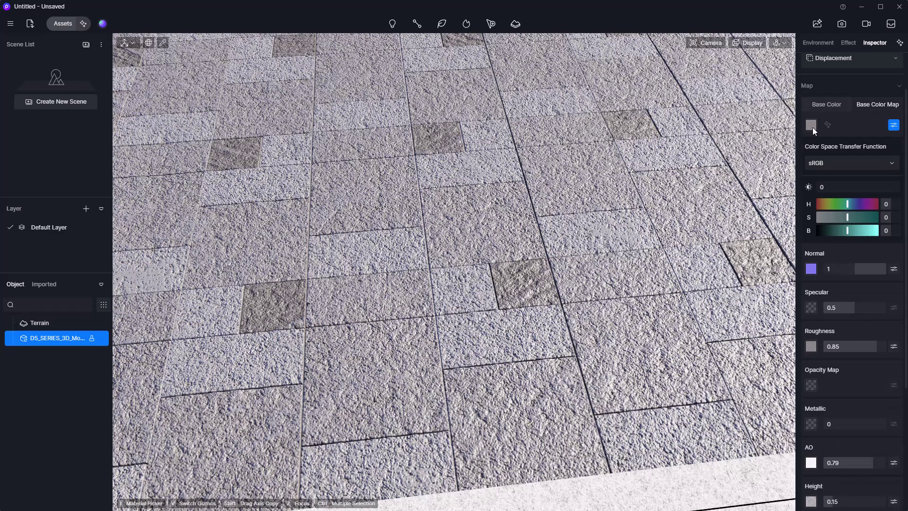
pyautogui.moveTo(554, 310); pyautogui.dragTo(621, 346, button='right')
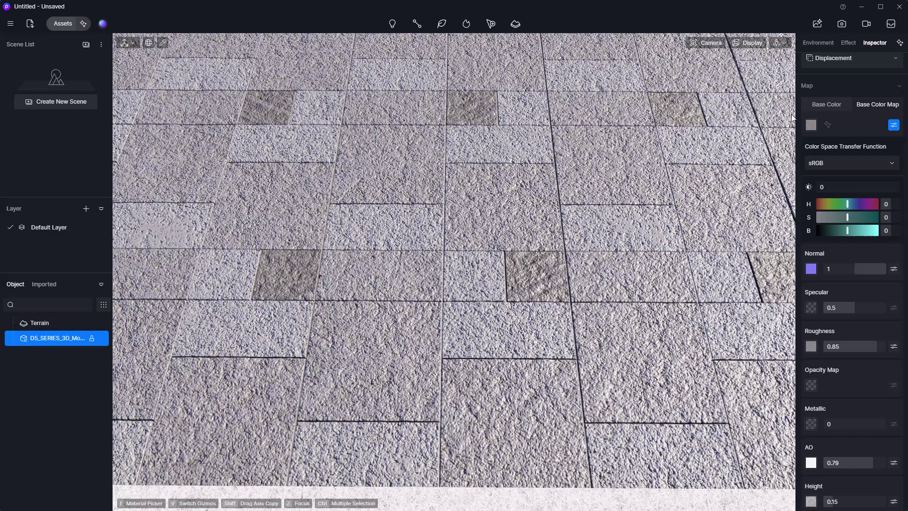
pyautogui.click(832, 105)
pyautogui.click(883, 107)
pyautogui.click(825, 103)
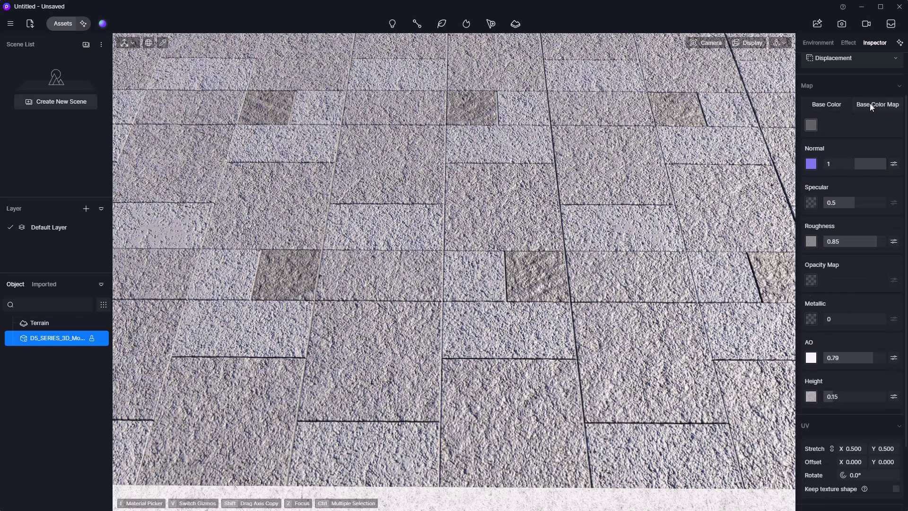
pyautogui.click(873, 102)
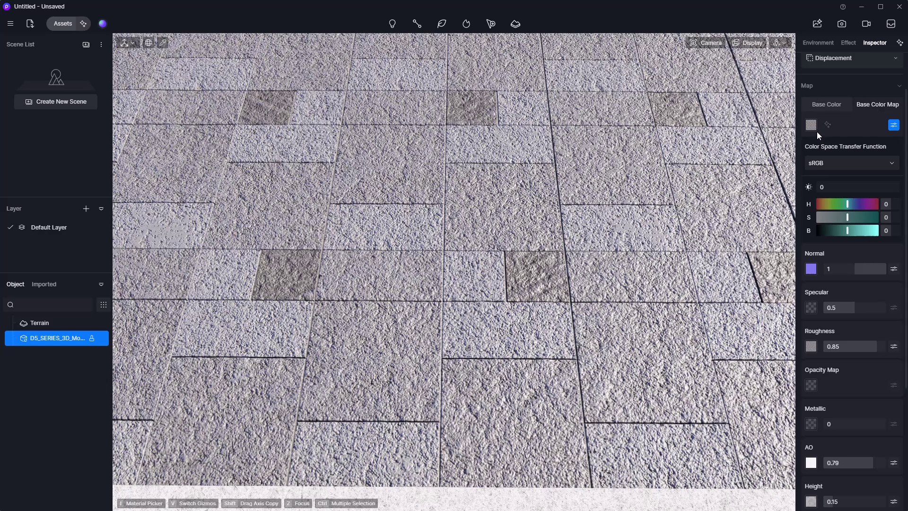
pyautogui.click(826, 109)
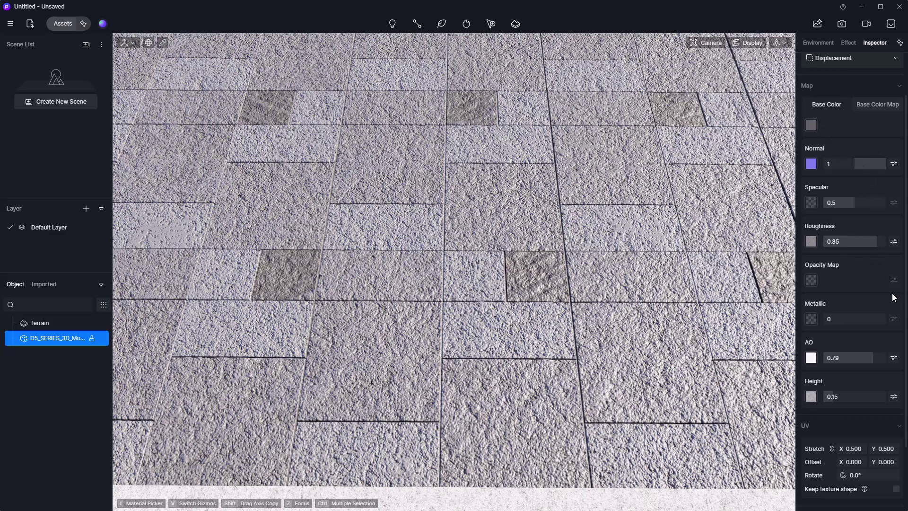
pyautogui.click(883, 104)
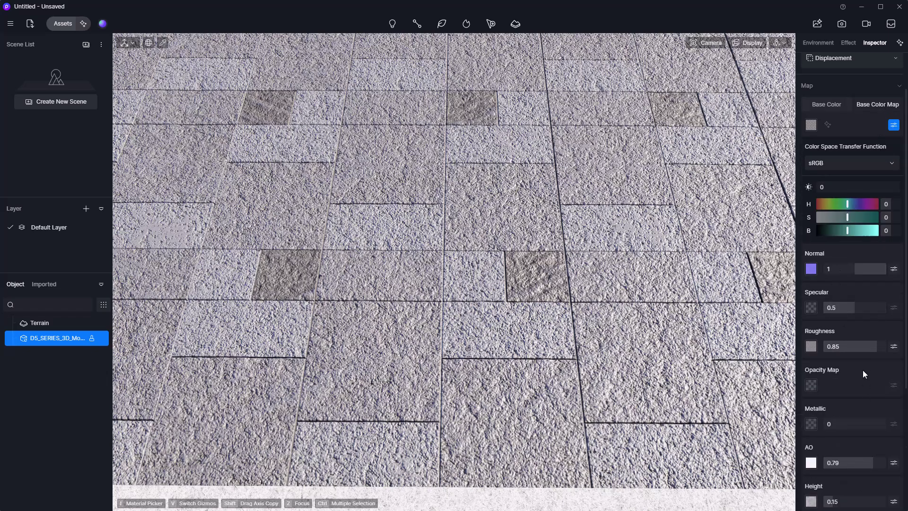
# Try a displacement height of 0.38 on the front paving, inspect the relief up close, and return the height to 0.15.
pyautogui.scroll(-3, 862, 368)
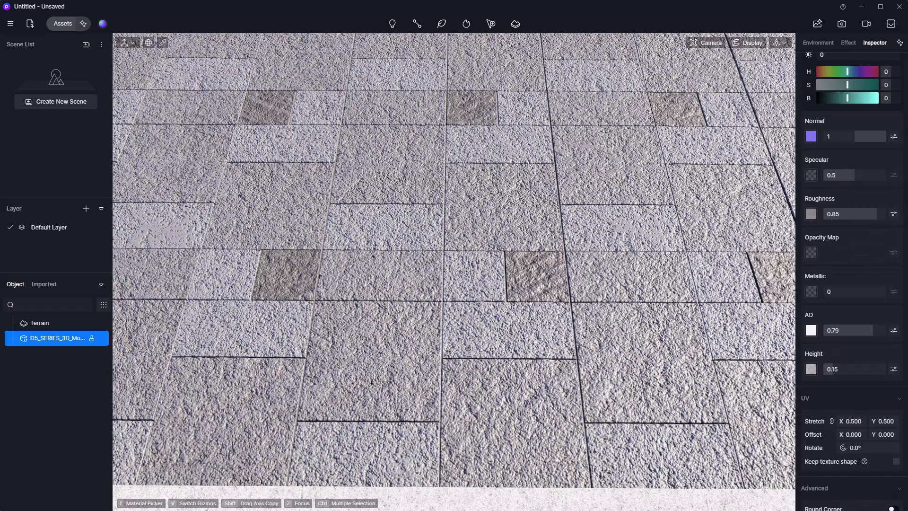
pyautogui.moveTo(369, 369); pyautogui.dragTo(461, 377, button='right')
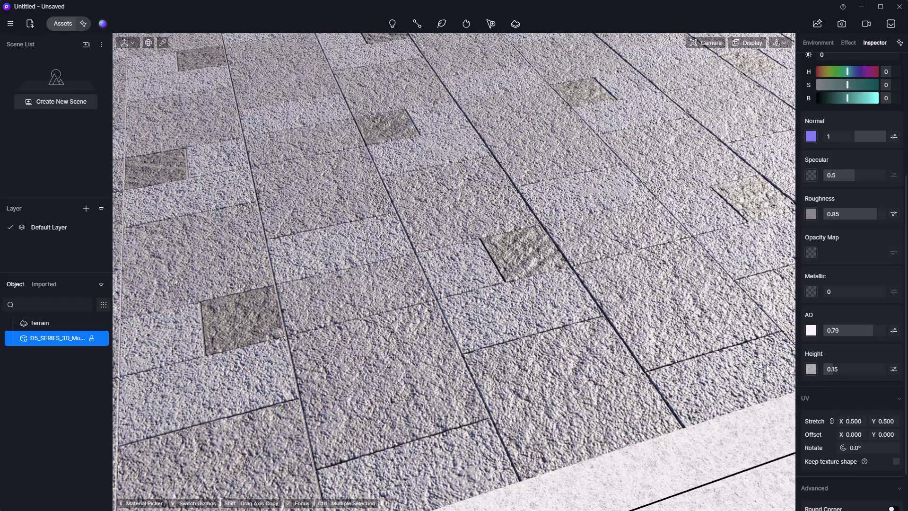
pyautogui.moveTo(592, 369); pyautogui.dragTo(455, 363, button='right')
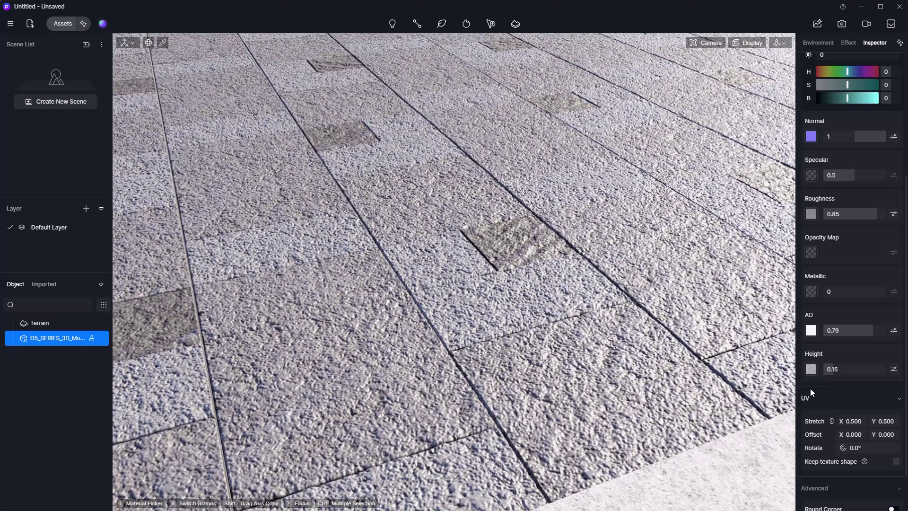
pyautogui.moveTo(838, 371); pyautogui.dragTo(853, 376)
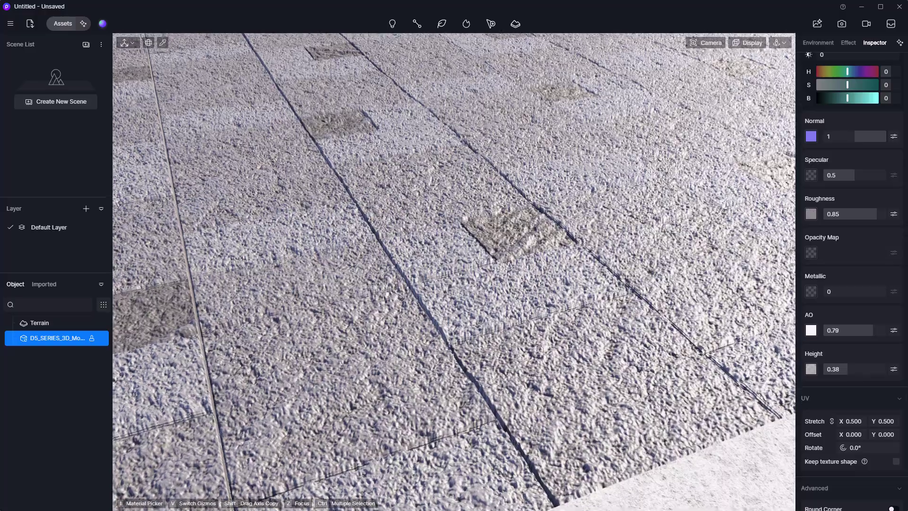
pyautogui.moveTo(487, 382)
pyautogui.mouseDown(button='right')
pyautogui.moveTo(488, 365)
pyautogui.moveTo(487, 381)
pyautogui.mouseUp(button='right')
pyautogui.scroll(2, 504, 405)
pyautogui.moveTo(504, 405); pyautogui.dragTo(500, 356, button='middle')
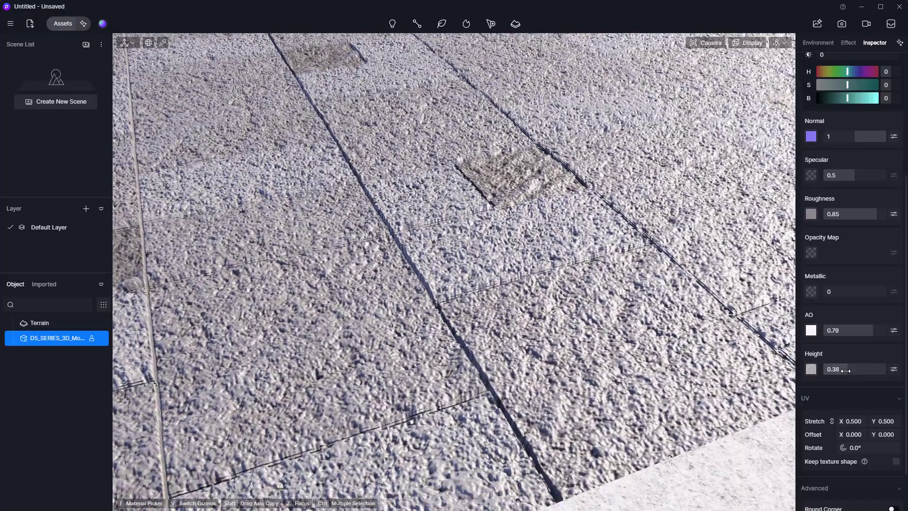
pyautogui.moveTo(845, 371)
pyautogui.mouseDown()
pyautogui.moveTo(818, 375)
pyautogui.moveTo(831, 375)
pyautogui.mouseUp()
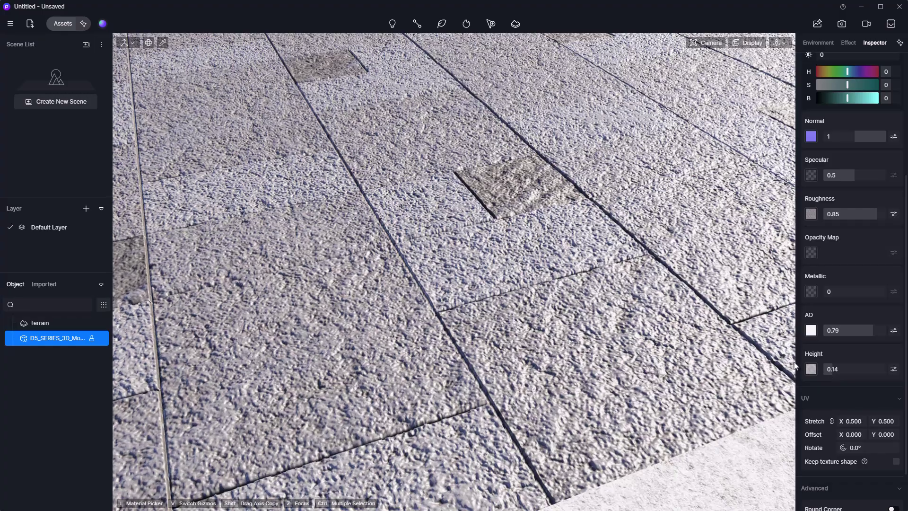
pyautogui.scroll(-5, 461, 241)
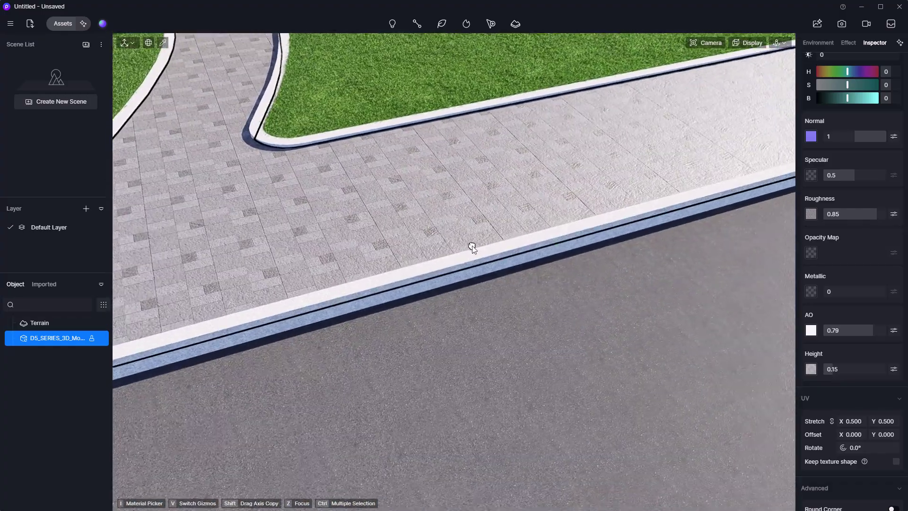
# Examine the material settings of the asphalt road and of the building's curved white facade.
pyautogui.moveTo(472, 247); pyautogui.dragTo(528, 311, button='right')
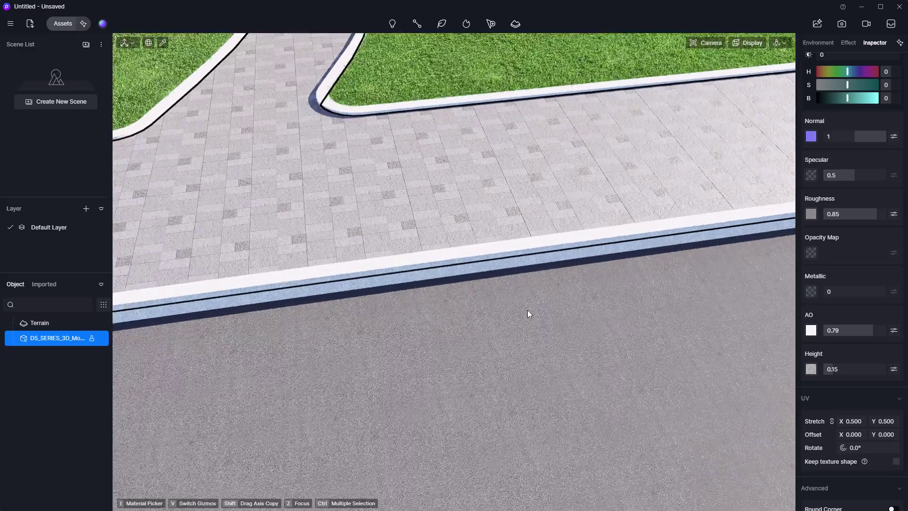
pyautogui.scroll(5, 528, 314)
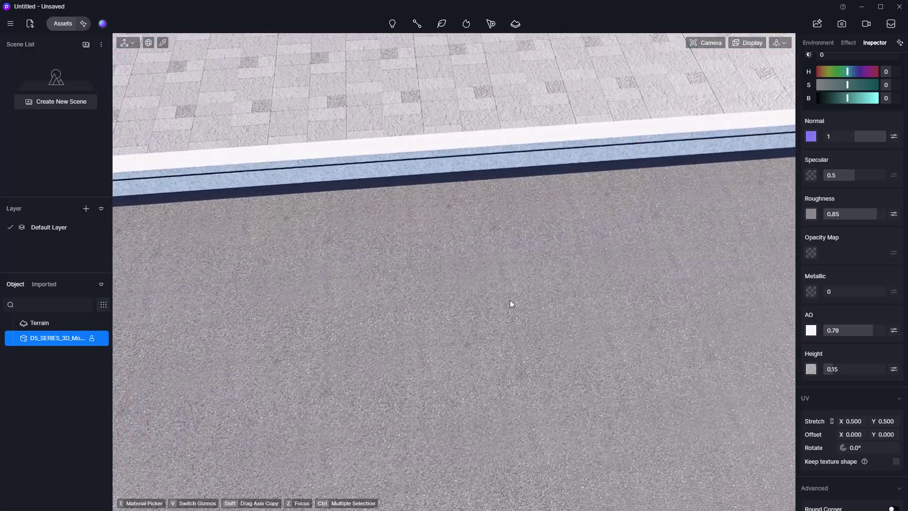
pyautogui.click(510, 301)
pyautogui.scroll(-5, 504, 300)
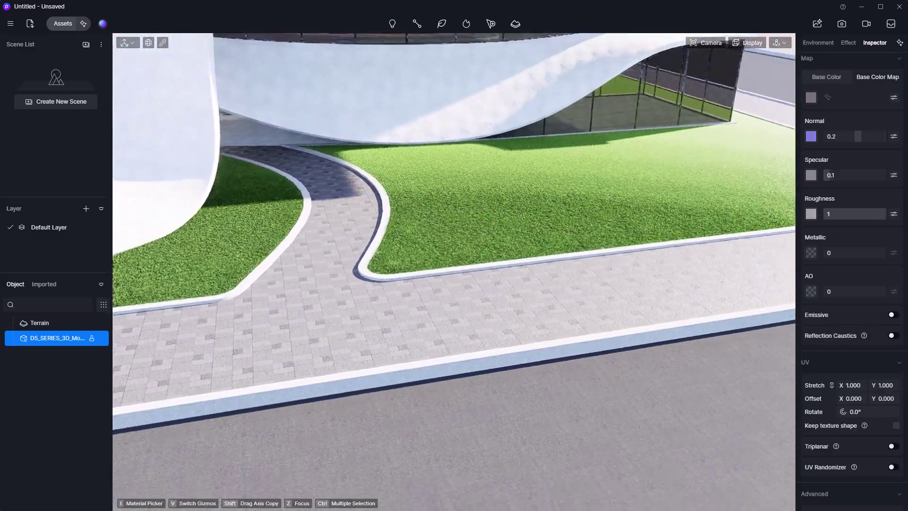
pyautogui.moveTo(445, 295); pyautogui.dragTo(441, 273, button='right')
pyautogui.click(431, 130)
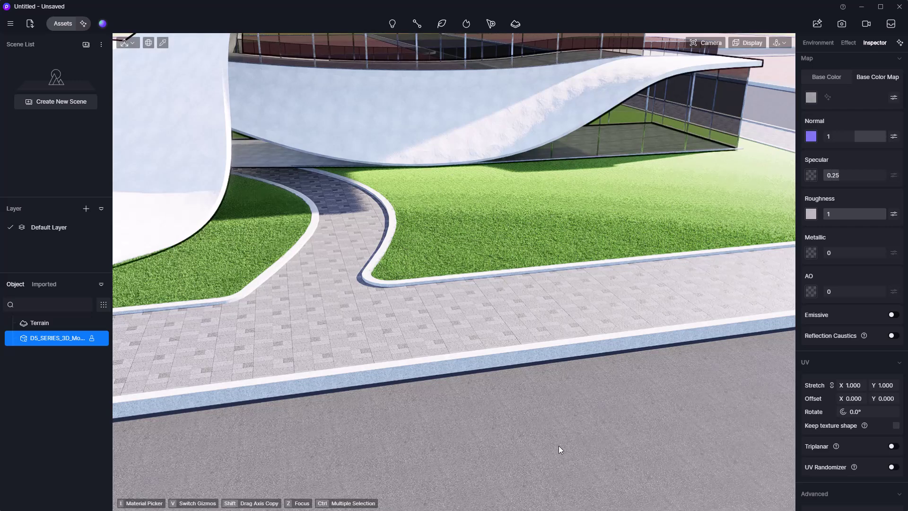
# Enable UV Randomizer on the asphalt road material and check the road surface for visible texture repetition.
pyautogui.click(559, 446)
pyautogui.moveTo(548, 409); pyautogui.dragTo(560, 449, button='right')
pyautogui.scroll(3, 548, 409)
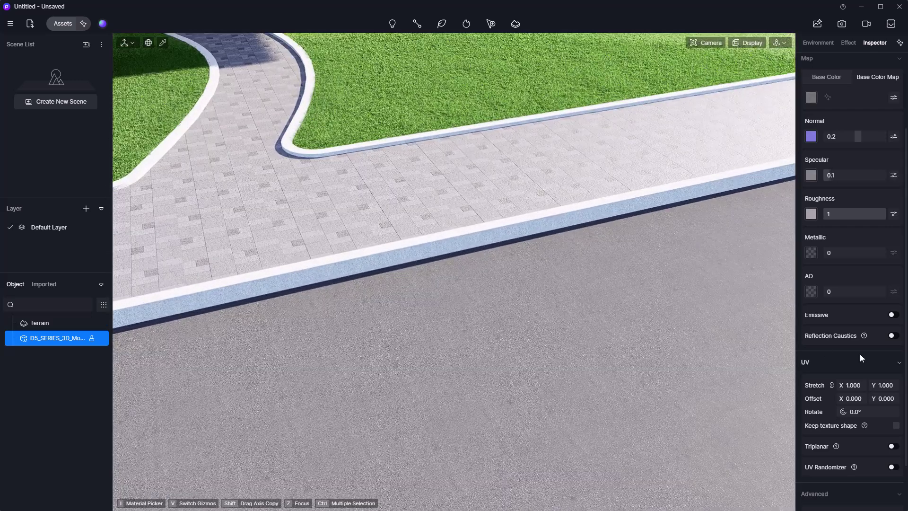
pyautogui.scroll(-2, 860, 354)
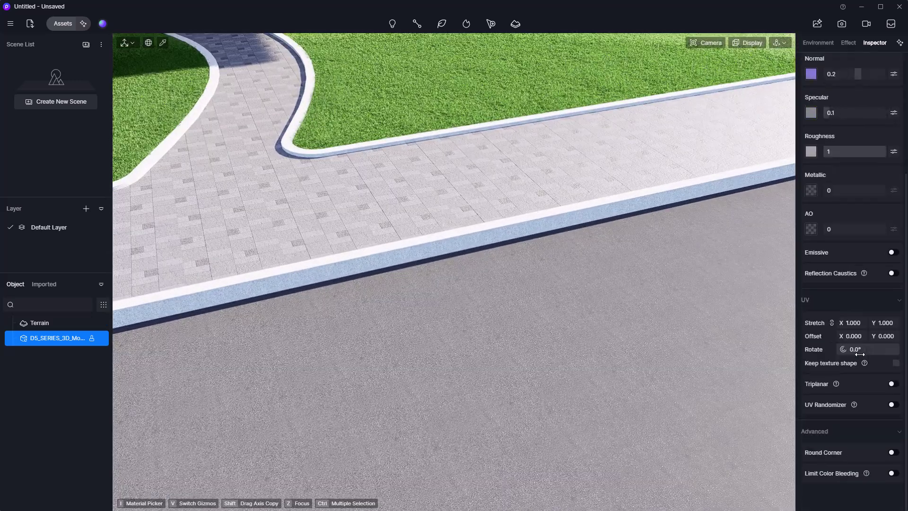
pyautogui.click(893, 405)
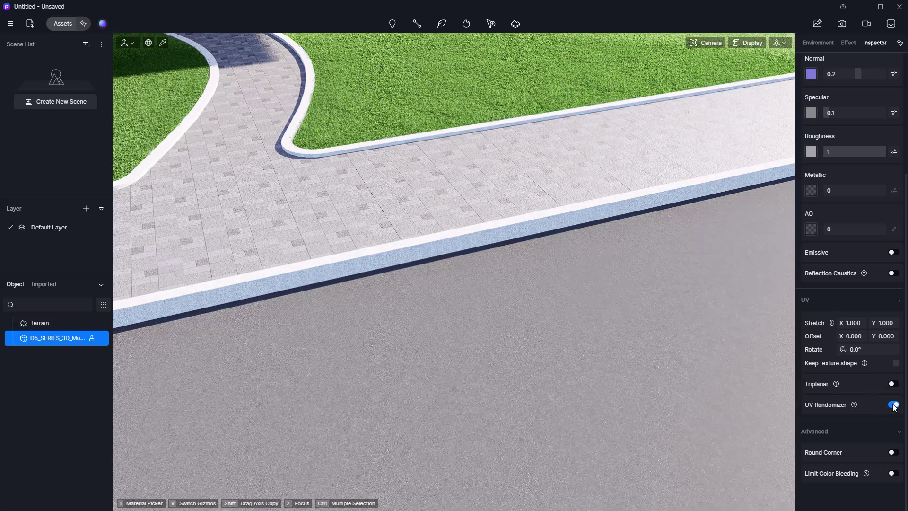
pyautogui.moveTo(515, 288); pyautogui.dragTo(502, 243, button='middle')
pyautogui.moveTo(503, 243); pyautogui.dragTo(473, 243, button='right')
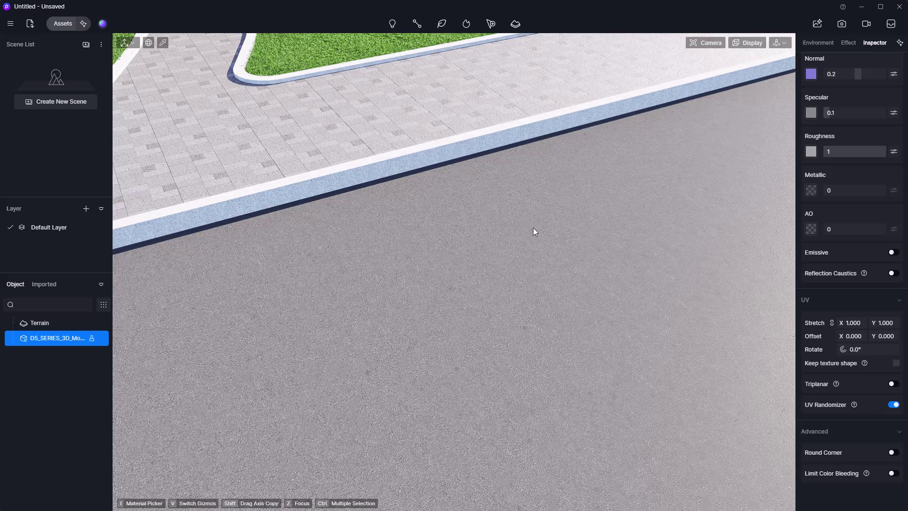
pyautogui.moveTo(532, 228); pyautogui.dragTo(525, 218, button='right')
pyautogui.moveTo(527, 278); pyautogui.dragTo(465, 202, button='right')
# Select the front paving and examine its UV settings and tile pattern along the walkway.
pyautogui.click(467, 200)
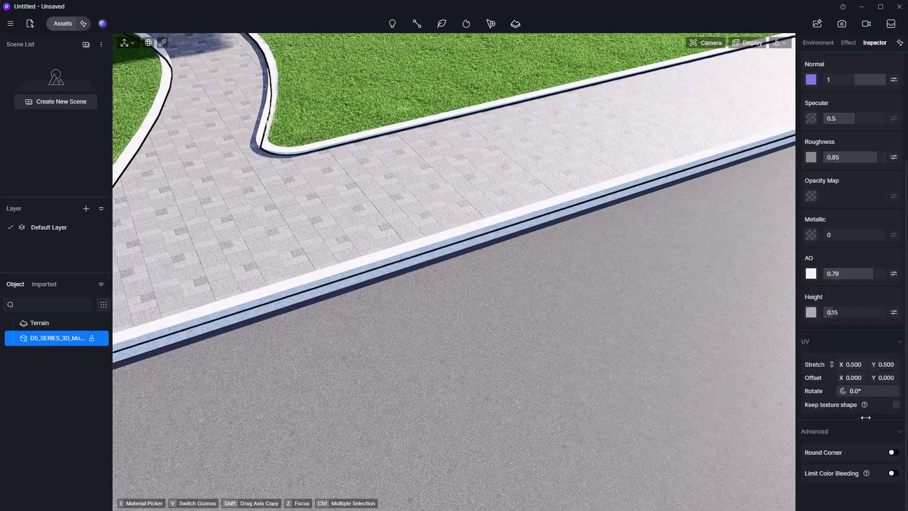
pyautogui.moveTo(464, 264); pyautogui.dragTo(462, 197, button='right')
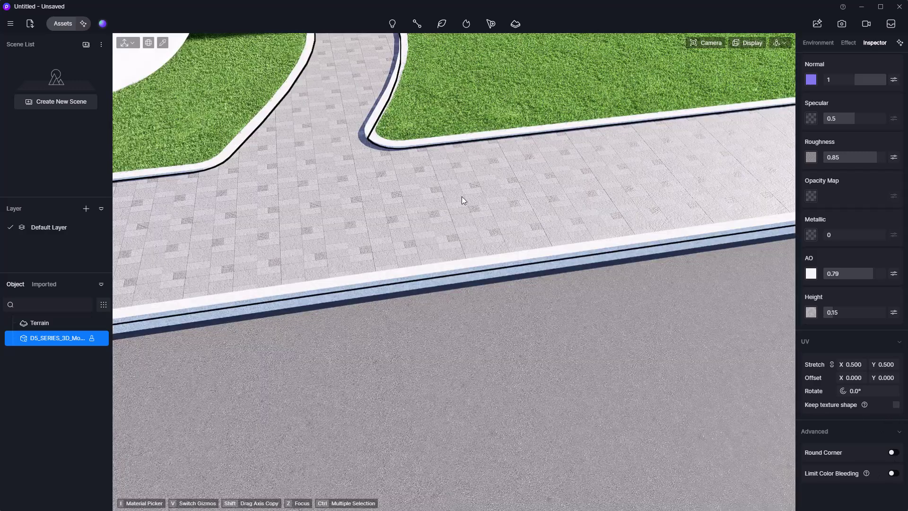
pyautogui.scroll(3, 453, 271)
pyautogui.moveTo(452, 271); pyautogui.dragTo(437, 308, button='right')
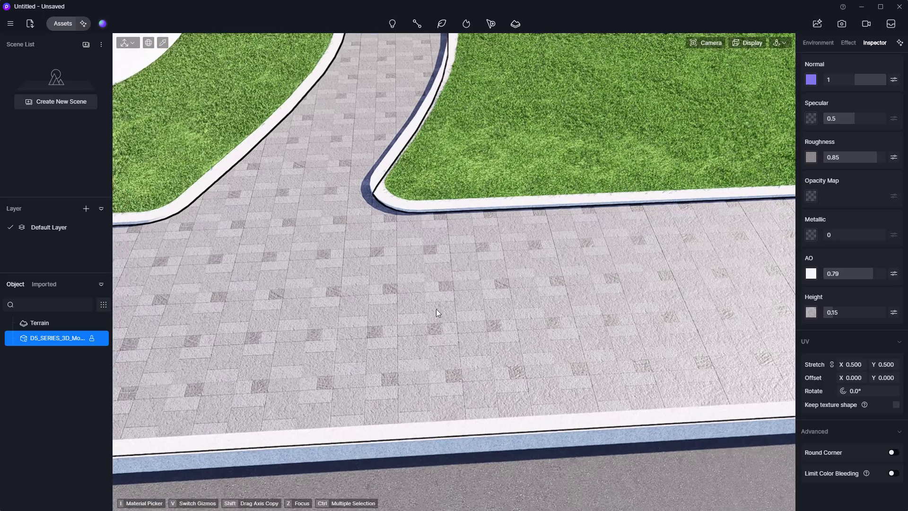
# Enable UV Randomizer on the building's curved white facade material and check the facade surface for visible texture repetition.
pyautogui.scroll(2, 438, 309)
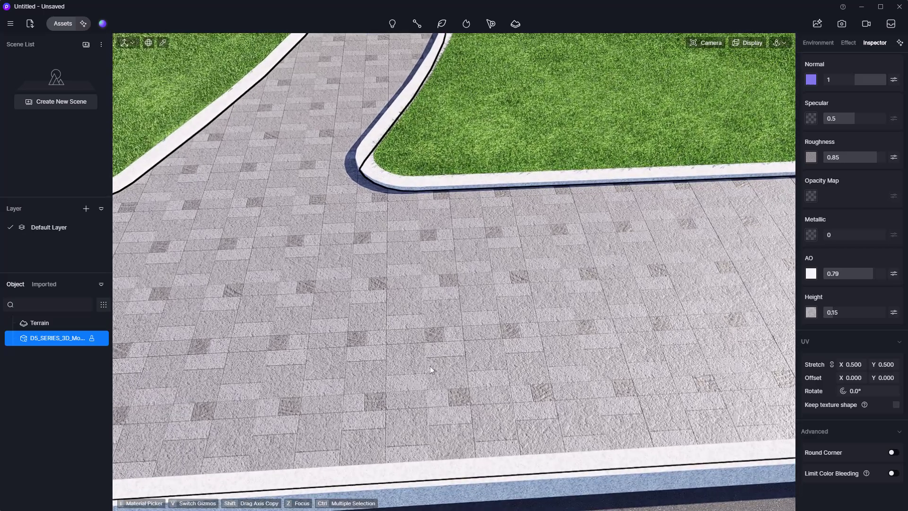
pyautogui.scroll(-5, 430, 366)
pyautogui.moveTo(446, 369); pyautogui.dragTo(376, 186, button='right')
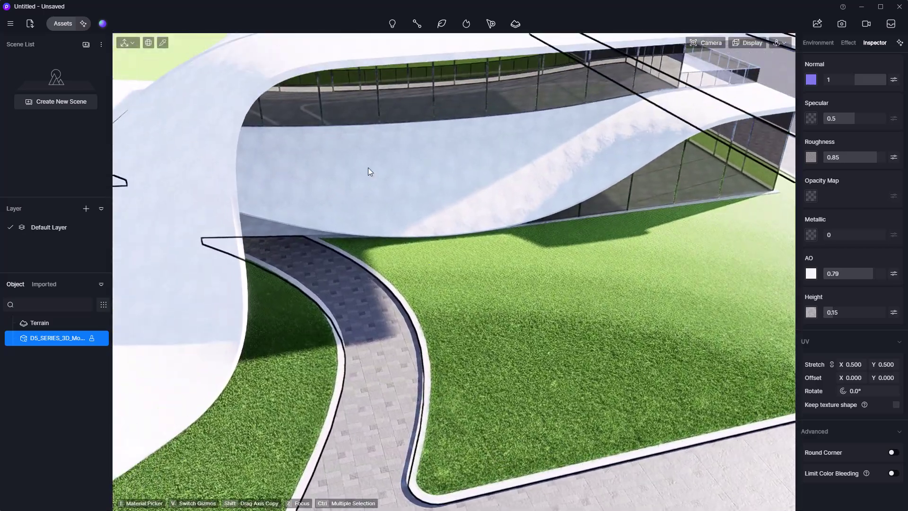
pyautogui.click(368, 167)
pyautogui.scroll(3, 335, 156)
pyautogui.moveTo(335, 156); pyautogui.dragTo(409, 260, button='middle')
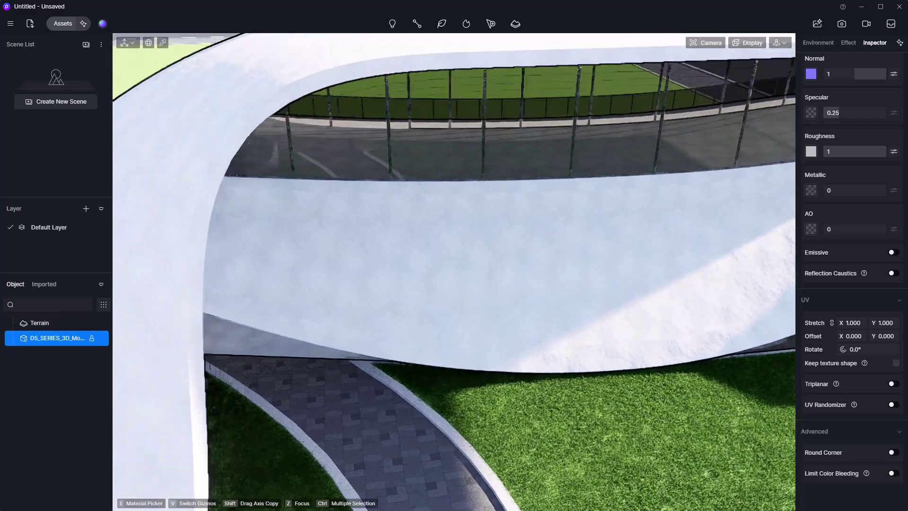
pyautogui.moveTo(410, 260); pyautogui.dragTo(478, 302, button='right')
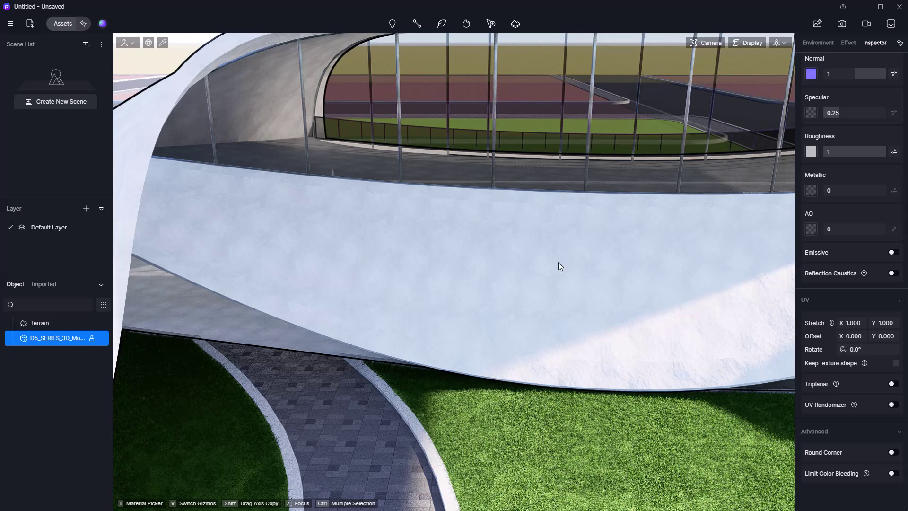
pyautogui.click(893, 405)
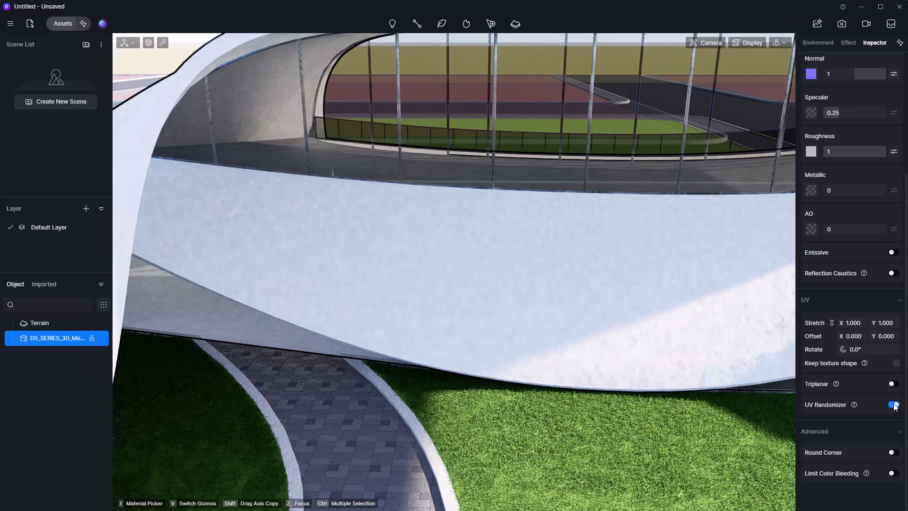
pyautogui.scroll(-5, 500, 335)
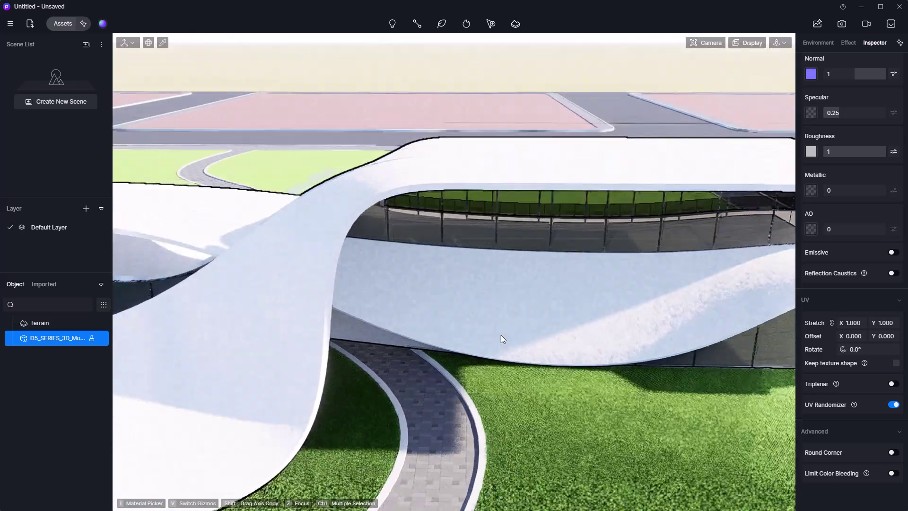
pyautogui.moveTo(500, 335); pyautogui.dragTo(473, 331, button='right')
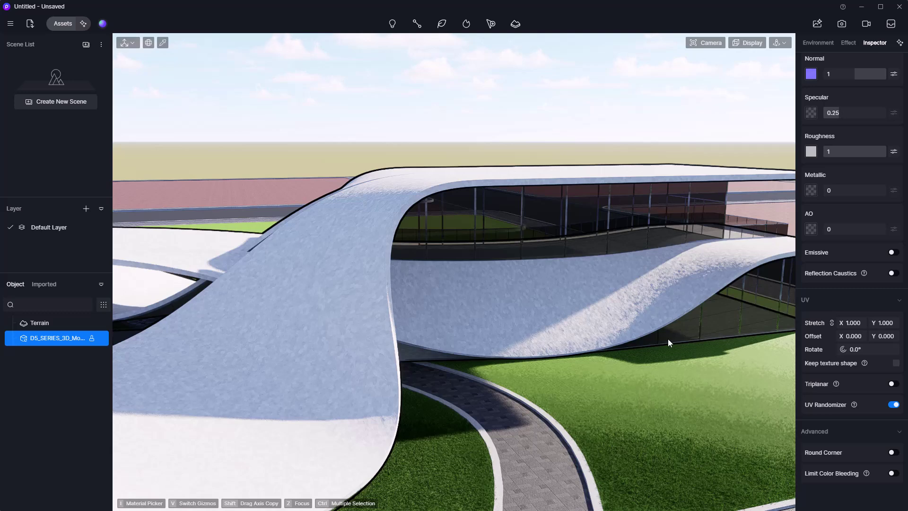
pyautogui.moveTo(633, 330); pyautogui.dragTo(552, 320, button='right')
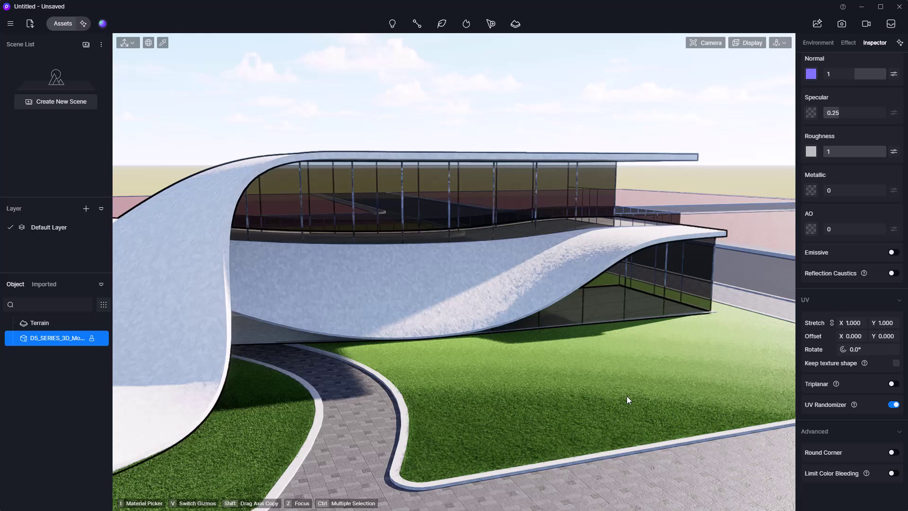
# Clear the selection and review the whole building with its materials from across the road.
pyautogui.press('Escape')
pyautogui.moveTo(626, 396); pyautogui.dragTo(490, 312, button='middle')
pyautogui.scroll(-2, 563, 352)
pyautogui.scroll(-2, 634, 303)
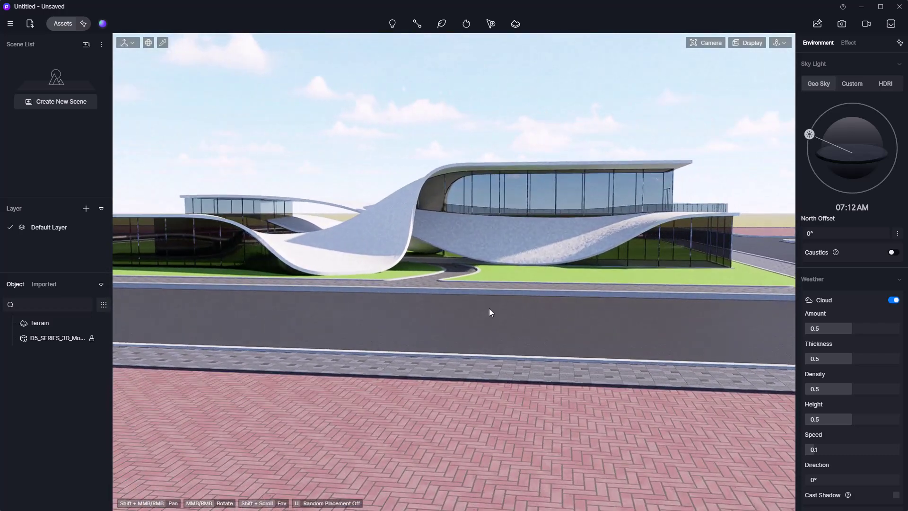
pyautogui.scroll(2, 490, 312)
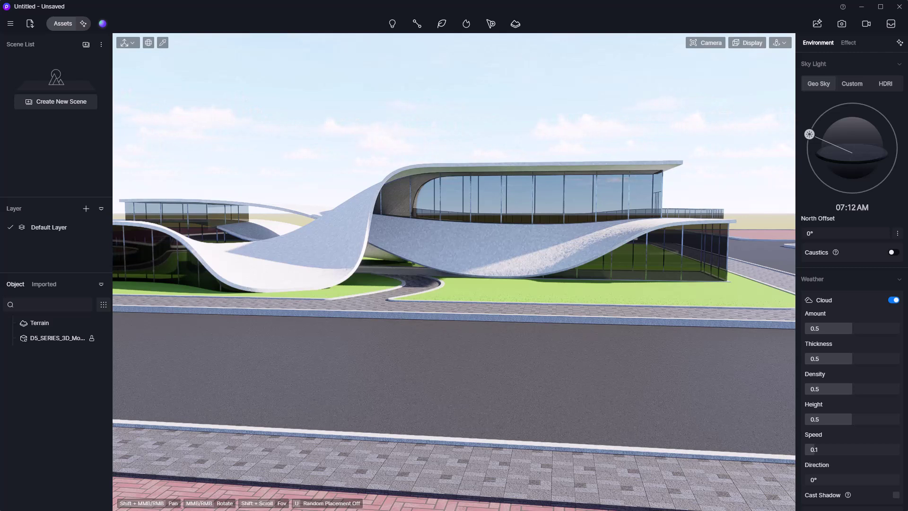
pyautogui.keyDown('shift'); pyautogui.moveTo(452, 376); pyautogui.dragTo(486, 314, button='middle'); pyautogui.keyUp('shift')
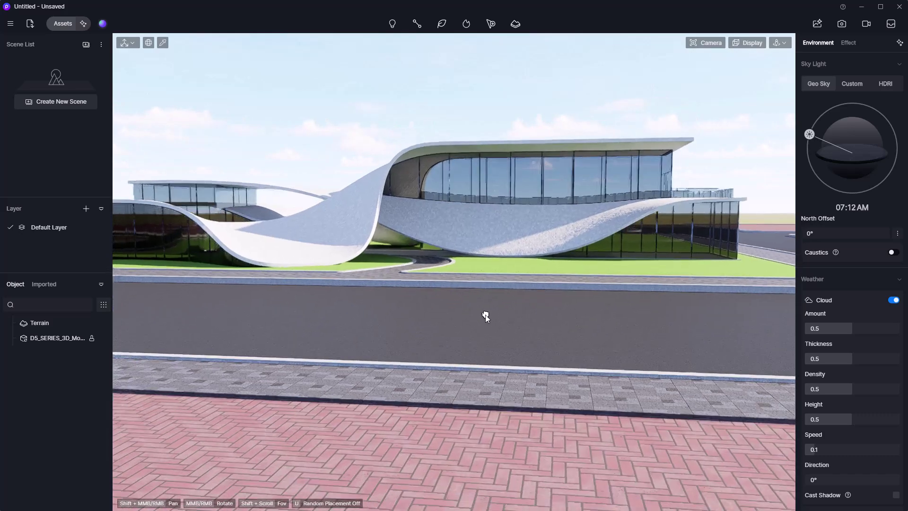
# Select the sidewalk paving across the road from the building and inspect its surface up close.
pyautogui.scroll(2, 305, 358)
pyautogui.moveTo(304, 358); pyautogui.dragTo(277, 367, button='middle')
pyautogui.click(349, 399)
pyautogui.scroll(1, 277, 367)
pyautogui.moveTo(424, 433); pyautogui.dragTo(431, 415, button='middle')
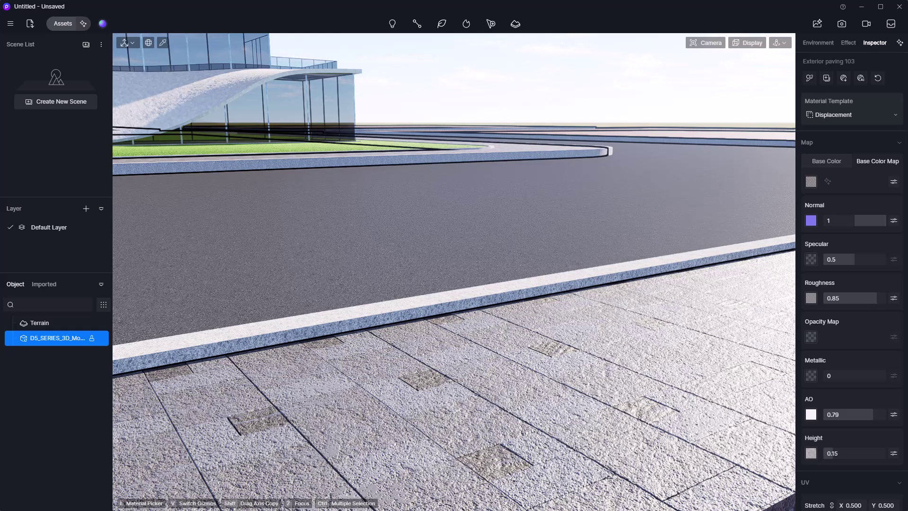
# Switch to the ambientCG website, open Paving Stones 147 from the PBR surfaces, and download its 4K-PNG package.
pyautogui.hotkey('alt', 'Tab')
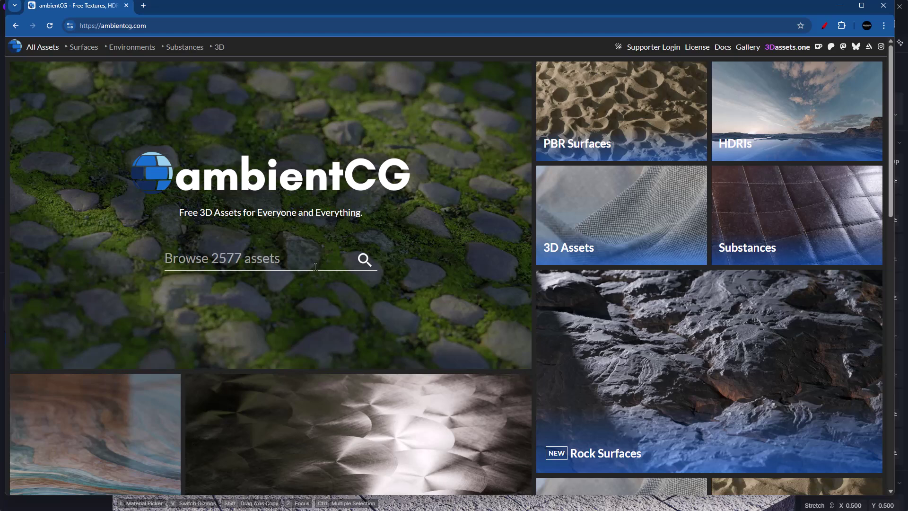
pyautogui.click(618, 116)
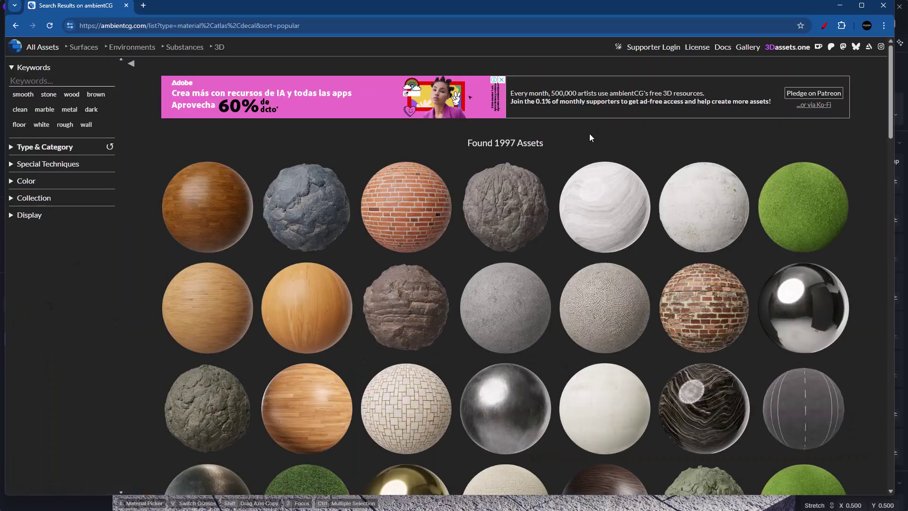
pyautogui.click(603, 313)
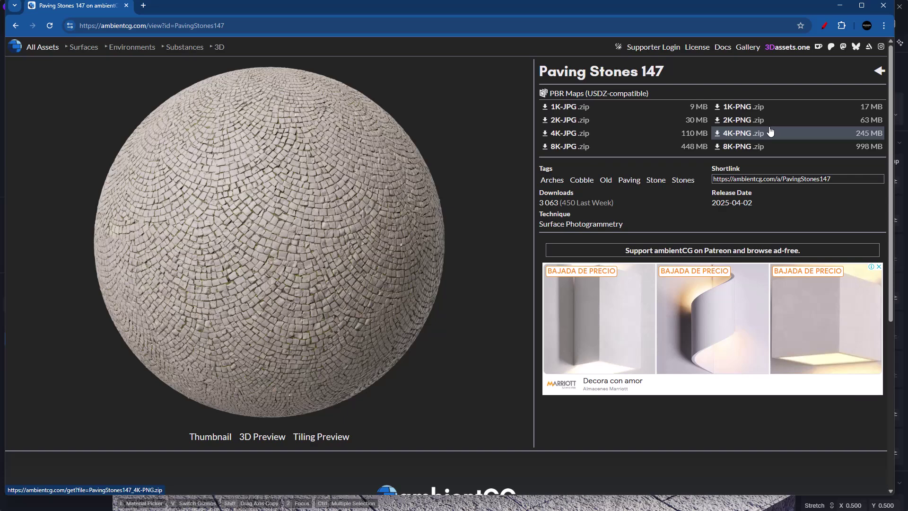
pyautogui.click(747, 137)
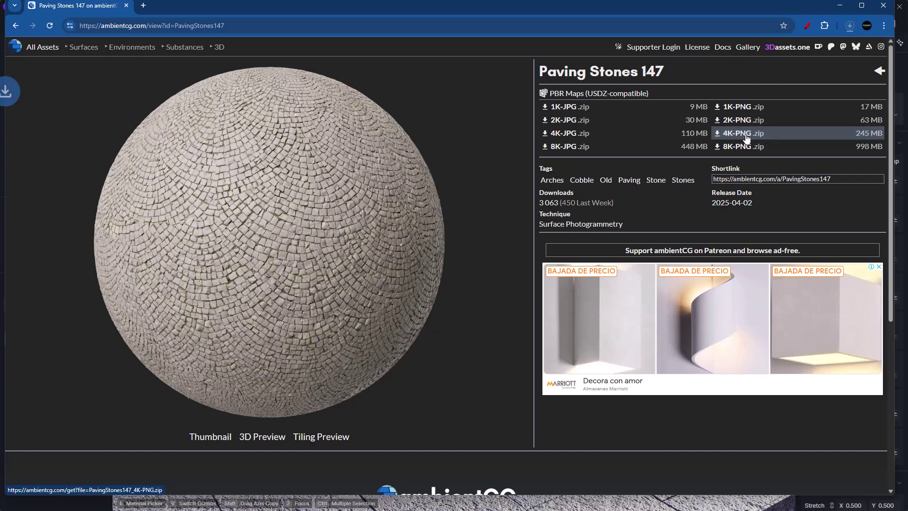
# Paste the PavingStones147_4K-PNG archive into the PBR_Materials folder in File Explorer and extract its contents there.
pyautogui.hotkey('alt', 'Tab')
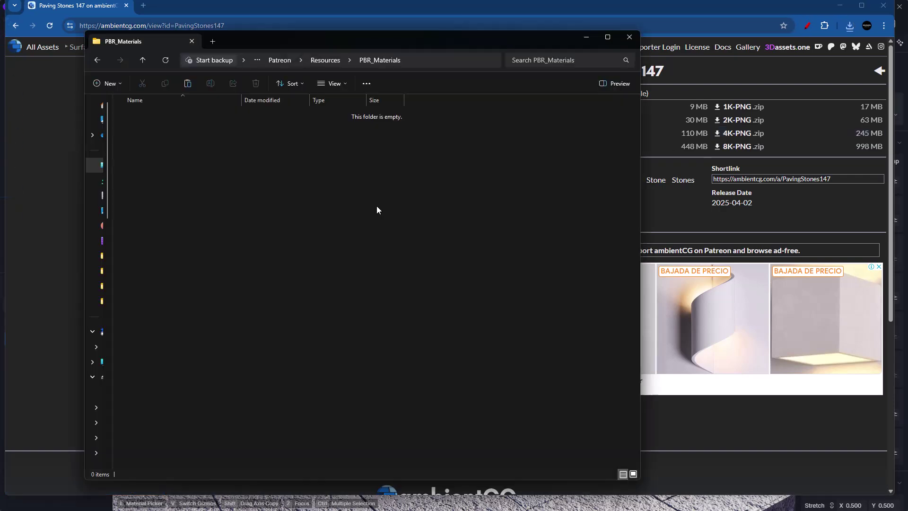
pyautogui.hotkey('ctrl', 'v')
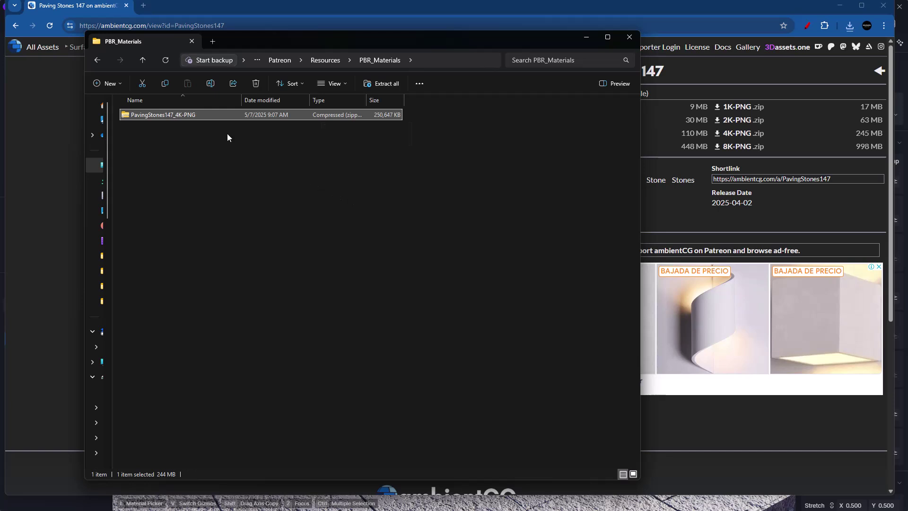
pyautogui.click(227, 135)
pyautogui.click(197, 116)
pyautogui.rightClick(206, 115)
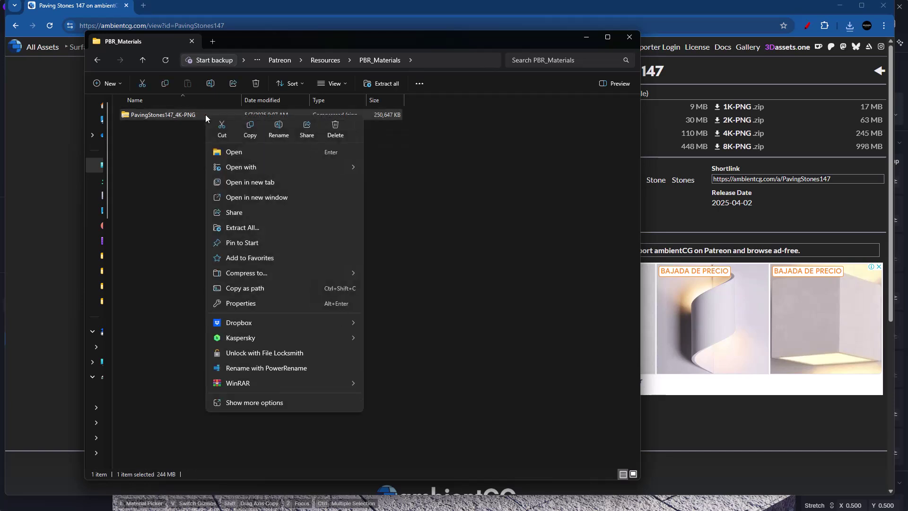
pyautogui.moveTo(260, 382)
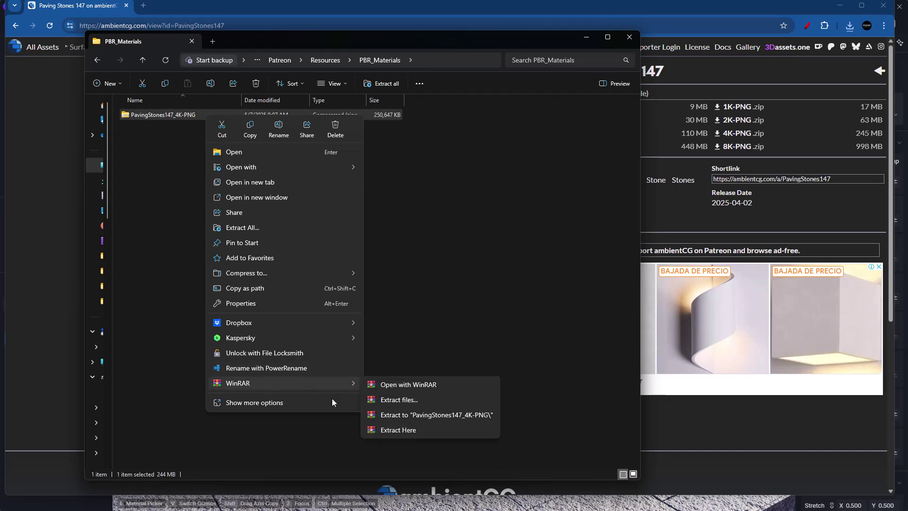
pyautogui.click(398, 429)
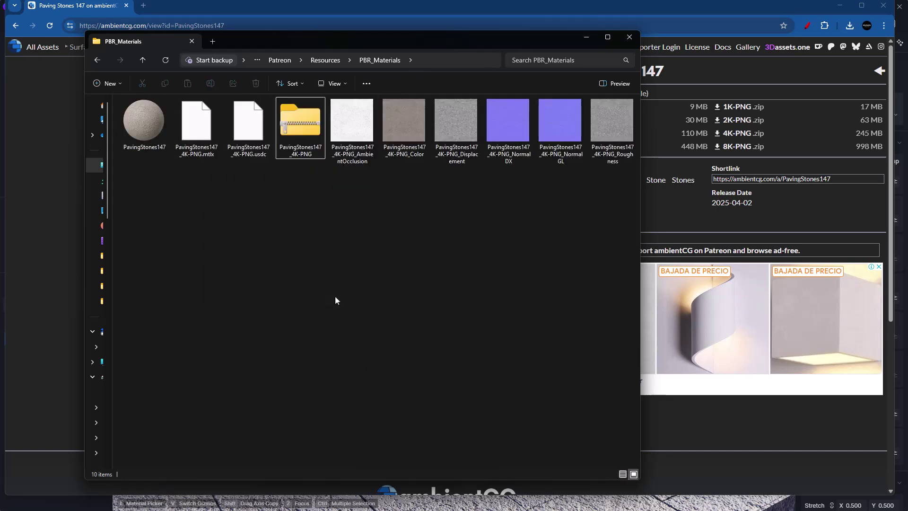
# Look over the extracted texture maps and delete the NormalGL map, keeping the NormalDX one.
pyautogui.click(353, 159)
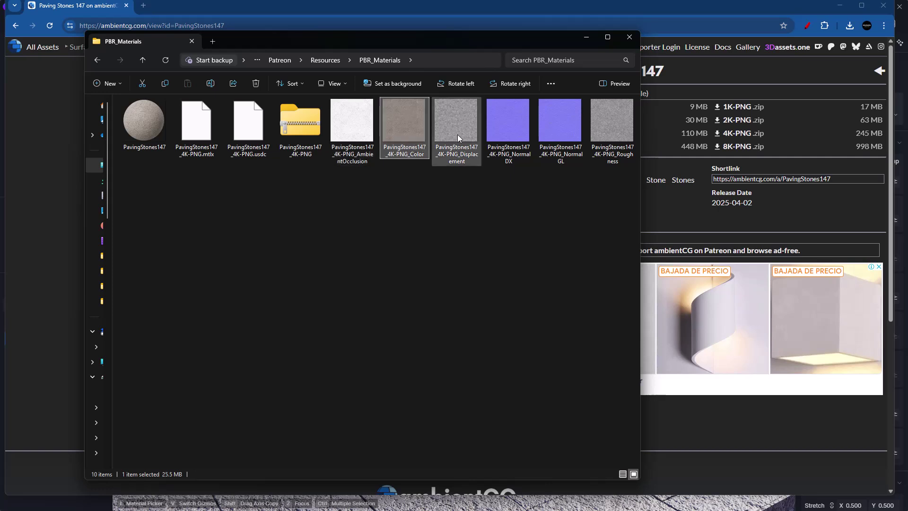
pyautogui.click(470, 141)
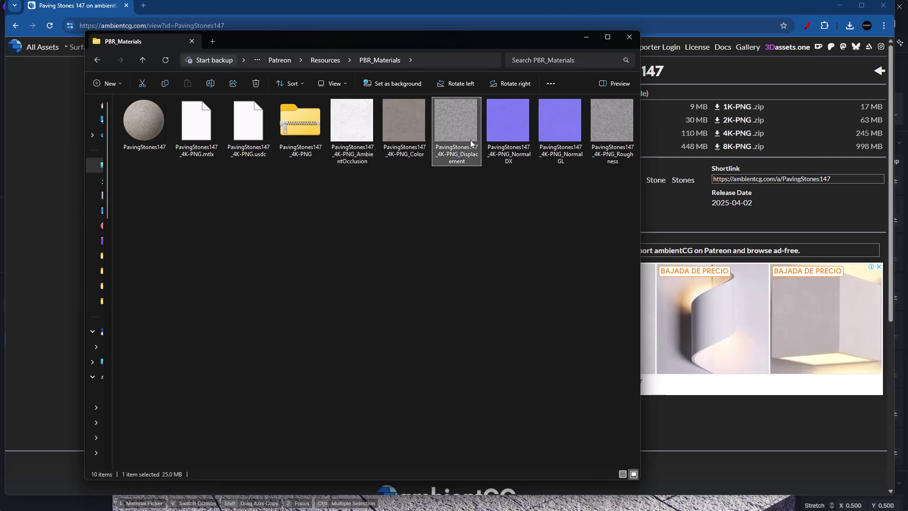
pyautogui.click(513, 158)
pyautogui.click(560, 161)
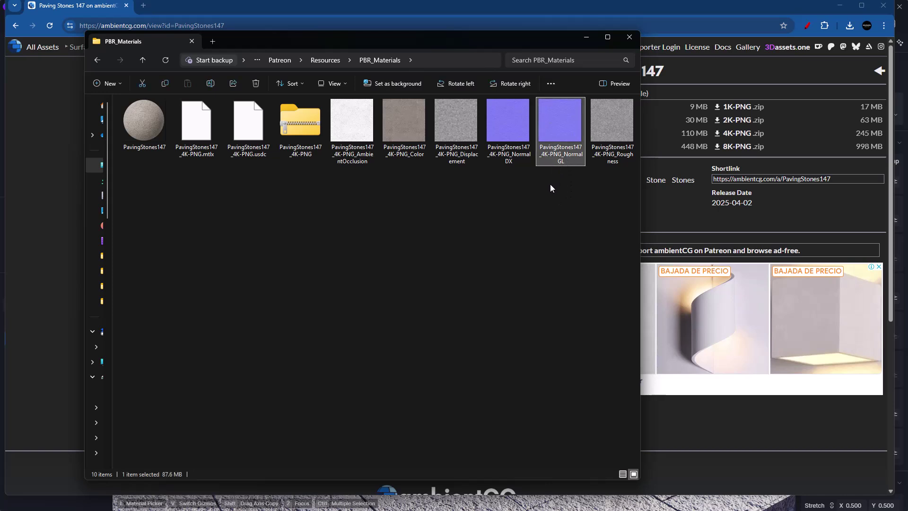
pyautogui.click(516, 160)
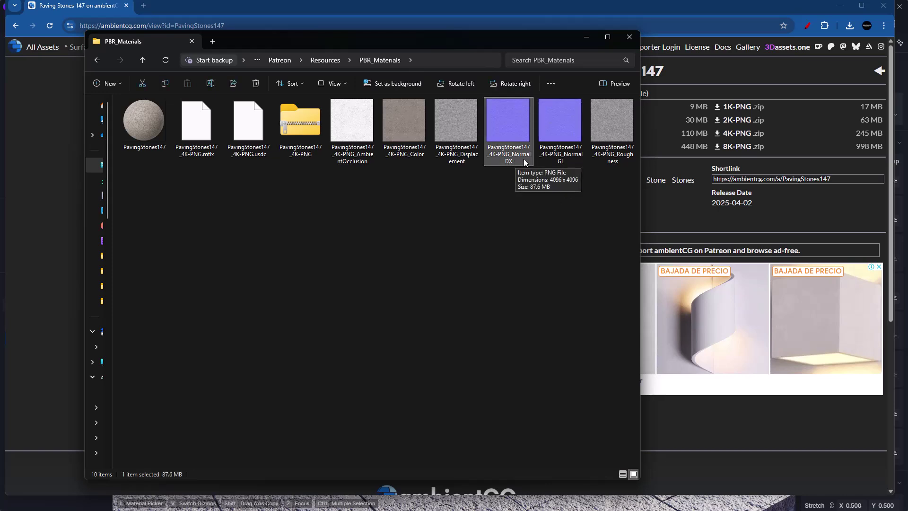
pyautogui.click(563, 129)
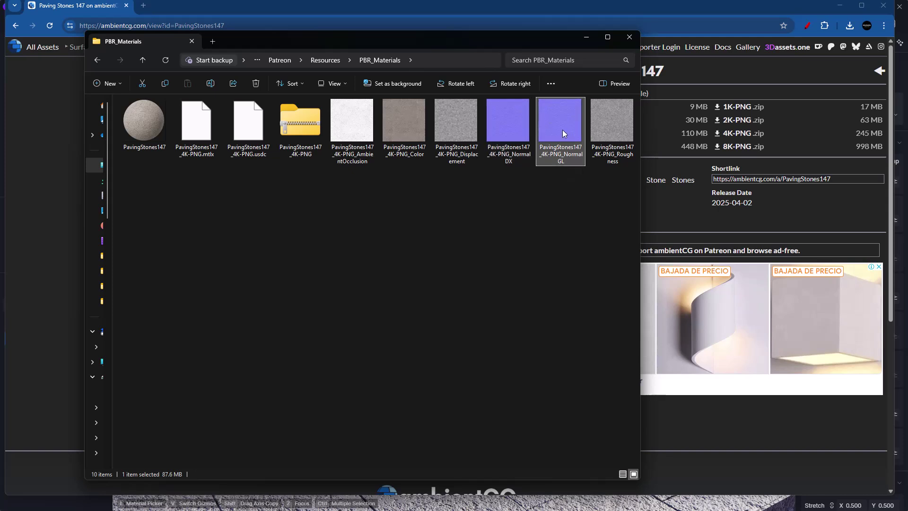
pyautogui.press('Delete')
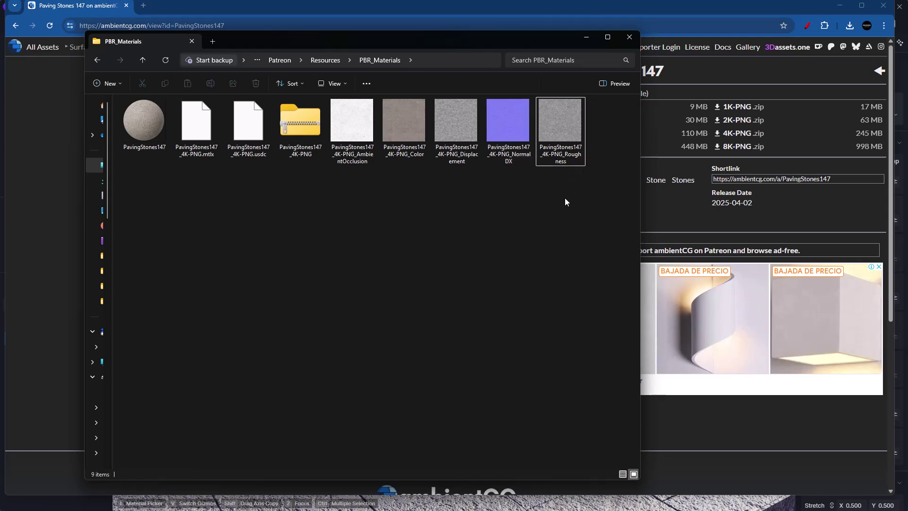
# Delete the PavingStones147 preview image, the .mtlx and .usdc files, and the zip archive from the folder.
pyautogui.click(161, 137)
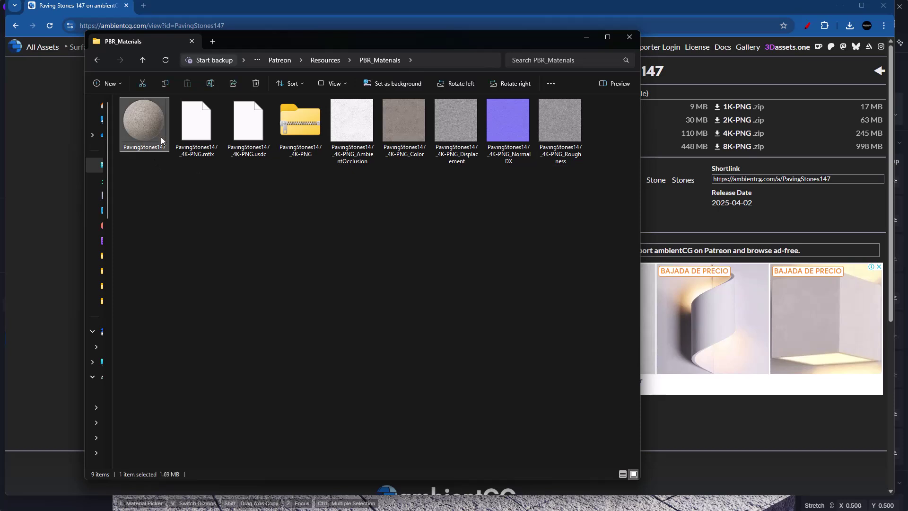
pyautogui.click(198, 132)
pyautogui.click(239, 127)
pyautogui.click(291, 129)
pyautogui.moveTo(304, 209); pyautogui.dragTo(144, 130)
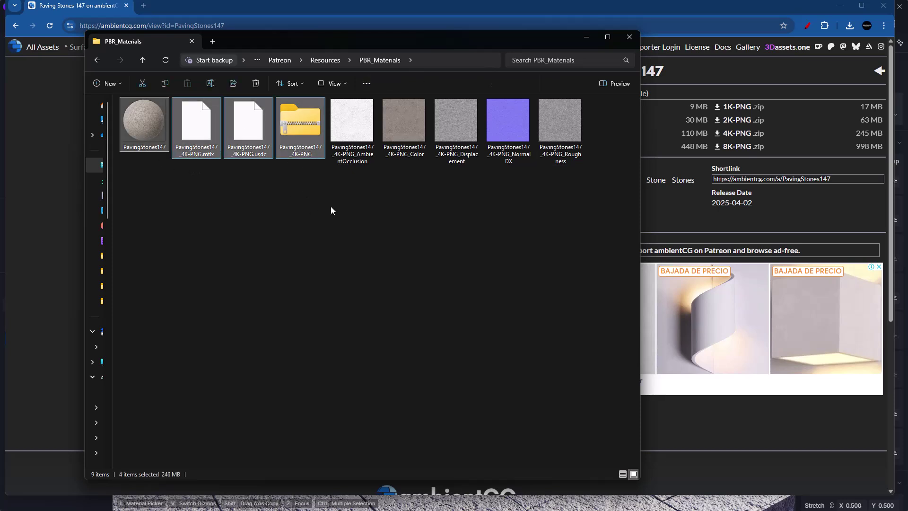
pyautogui.press('Delete')
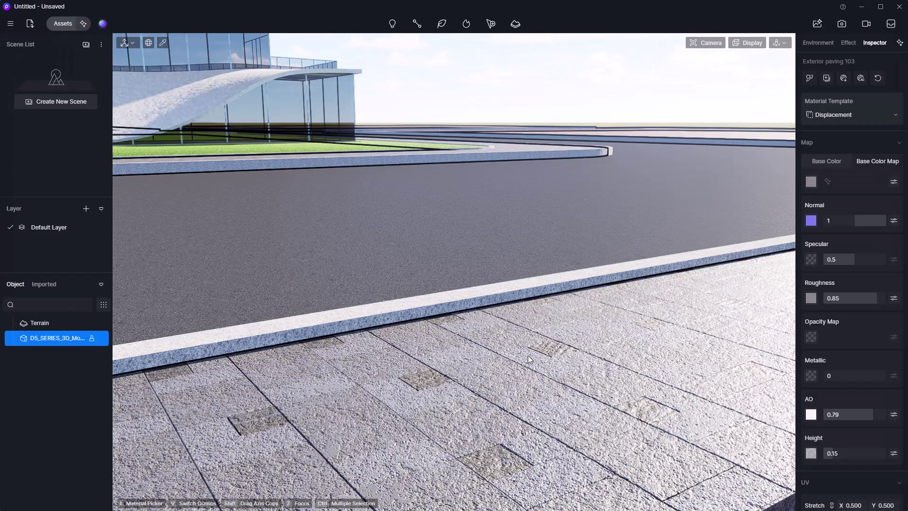
# Switch to D5 Render and import all five PavingStones147 maps from the SideWalk folder into the sidewalk paving material.
pyautogui.moveTo(519, 357); pyautogui.dragTo(437, 308, button='right')
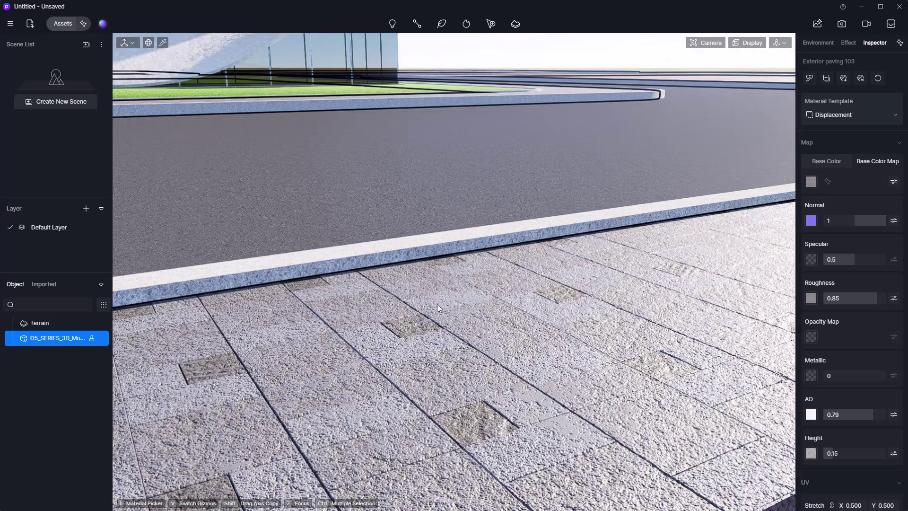
pyautogui.press('Escape')
pyautogui.click(401, 318)
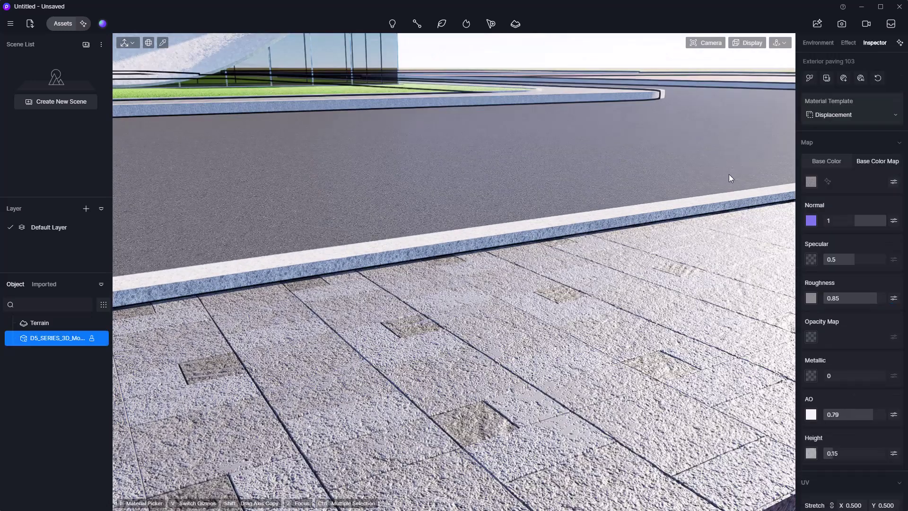
pyautogui.click(843, 81)
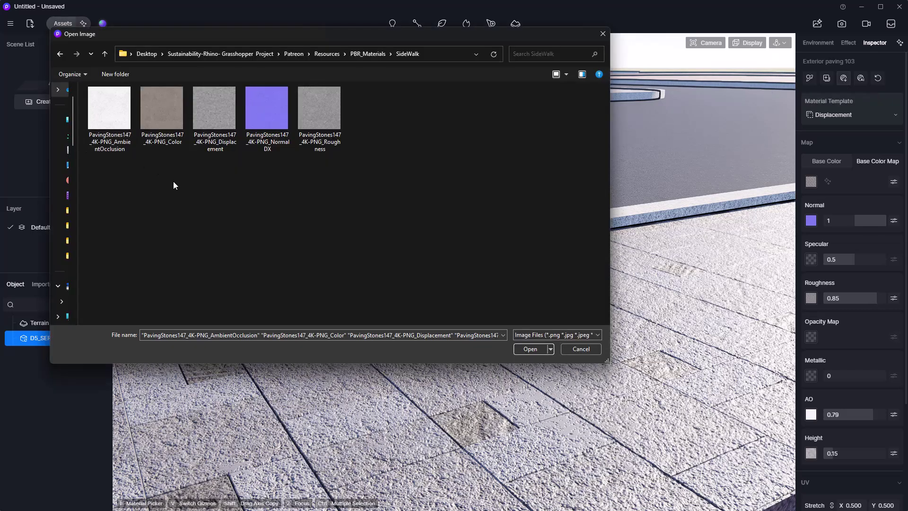
pyautogui.click(122, 145)
pyautogui.keyDown('shift'); pyautogui.click(320, 125); pyautogui.keyUp('shift')
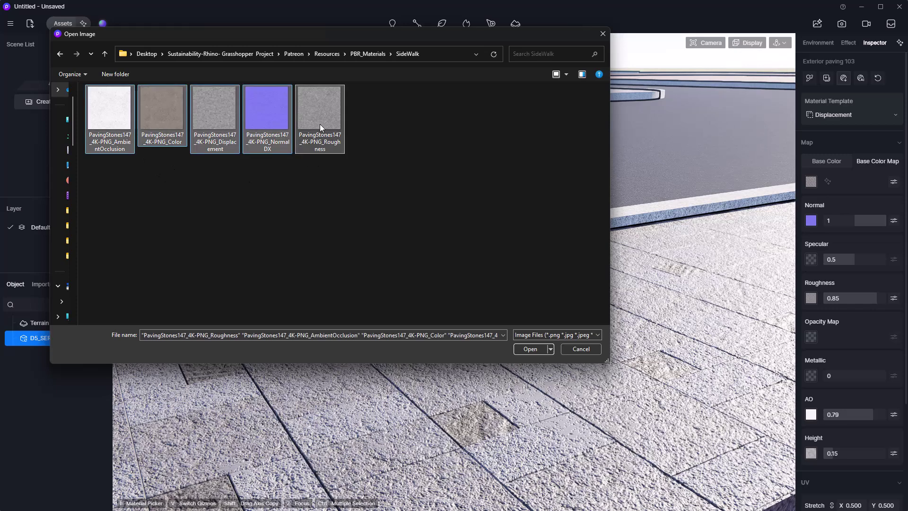
pyautogui.click(530, 348)
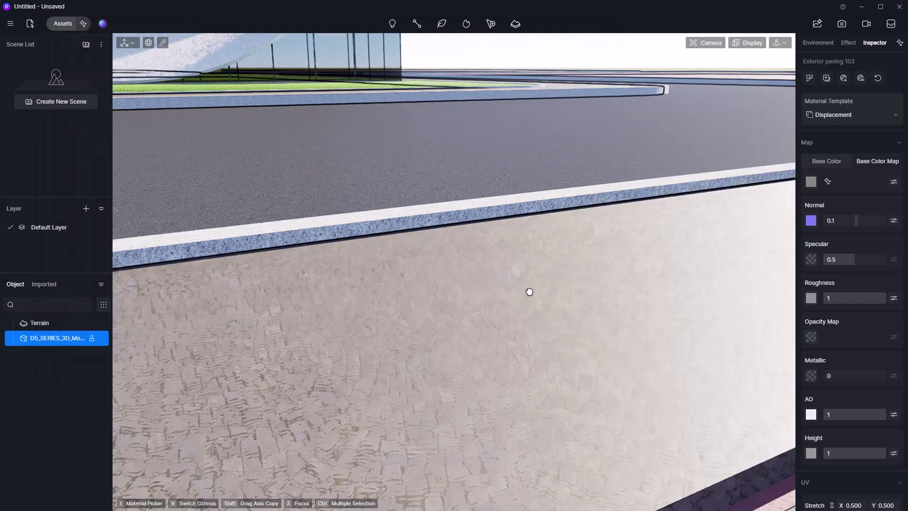
# Set the sidewalk paving material's Height to 0 to remove its displacement.
pyautogui.moveTo(491, 321); pyautogui.dragTo(385, 333, button='right')
pyautogui.scroll(3, 331, 337)
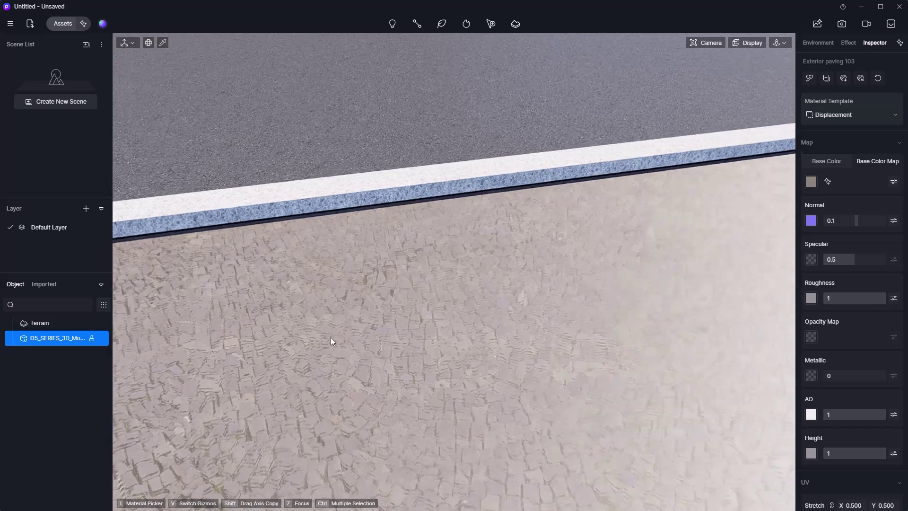
pyautogui.moveTo(331, 337); pyautogui.dragTo(341, 345, button='middle')
pyautogui.moveTo(340, 345); pyautogui.dragTo(212, 345, button='right')
pyautogui.moveTo(439, 311); pyautogui.dragTo(409, 336, button='middle')
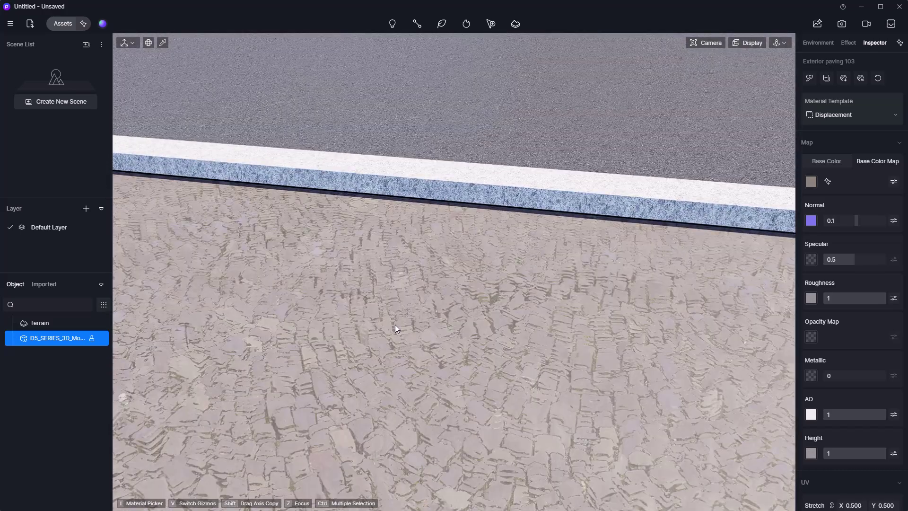
pyautogui.moveTo(884, 455); pyautogui.dragTo(833, 461)
pyautogui.scroll(5, 284, 348)
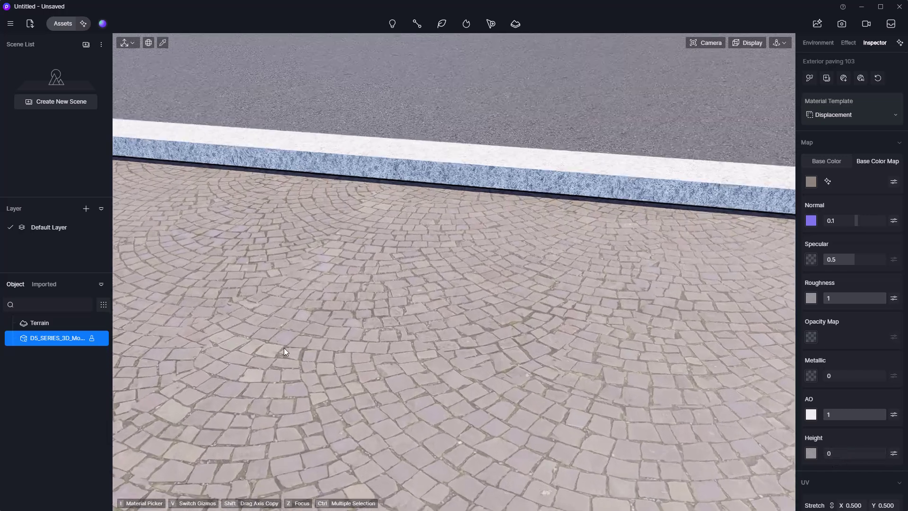
# Inspect the flat cobblestones up close and give the paving material a slight Height of 0.05.
pyautogui.scroll(-2, 402, 366)
pyautogui.scroll(-2, 387, 367)
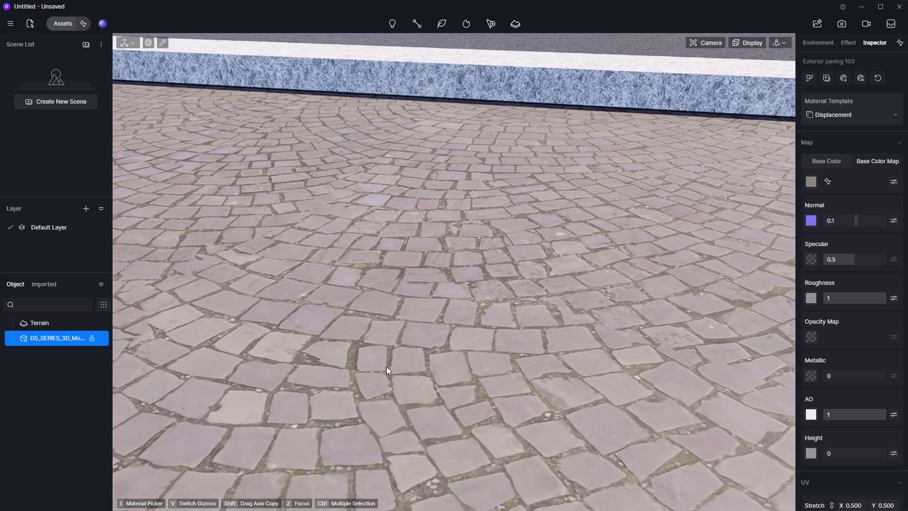
pyautogui.scroll(4, 387, 367)
pyautogui.scroll(-2, 311, 363)
pyautogui.scroll(-2, 311, 363)
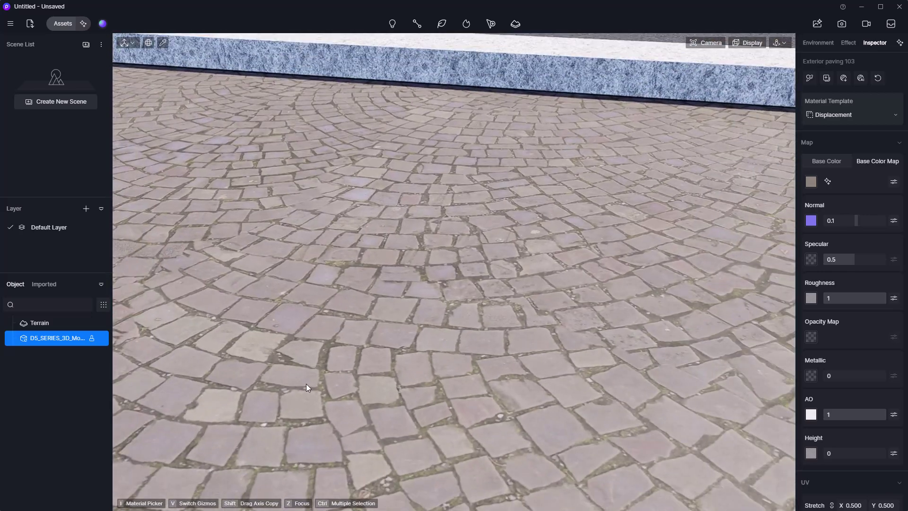
pyautogui.scroll(4, 307, 384)
pyautogui.scroll(-2, 370, 373)
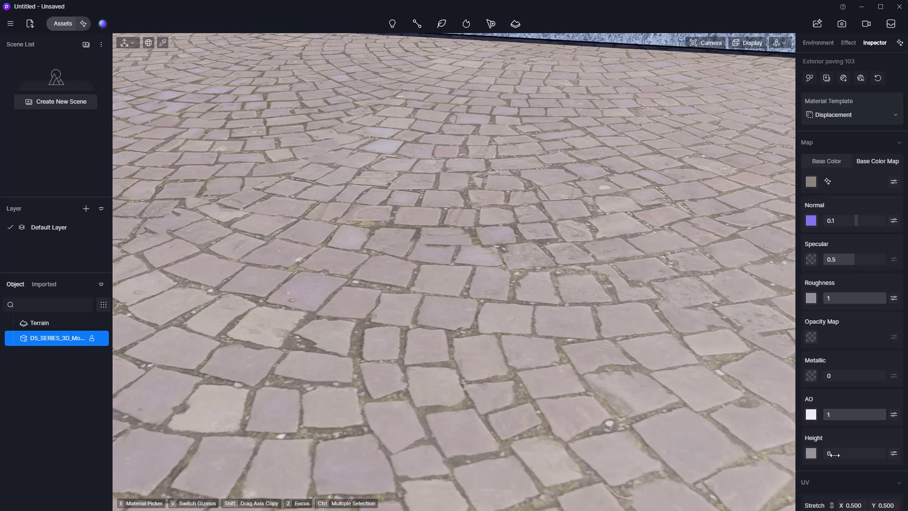
pyautogui.moveTo(828, 454); pyautogui.dragTo(831, 457)
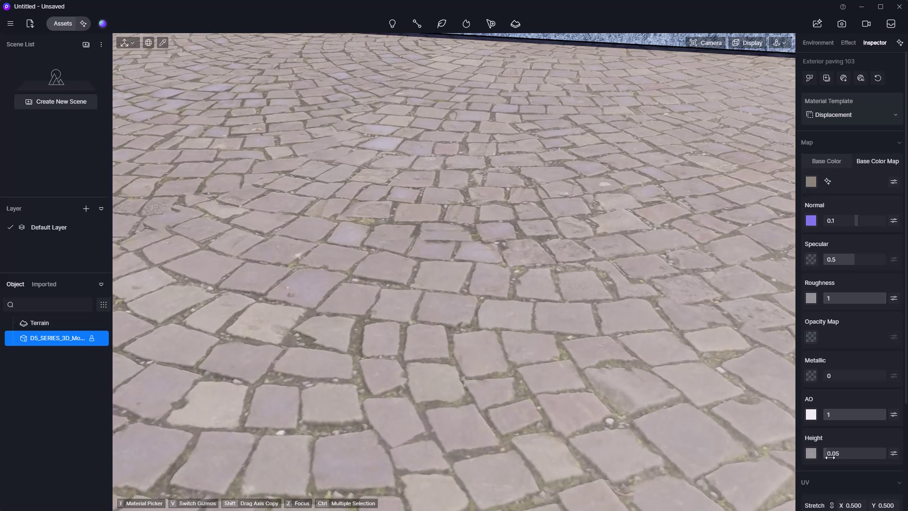
pyautogui.scroll(-4, 312, 340)
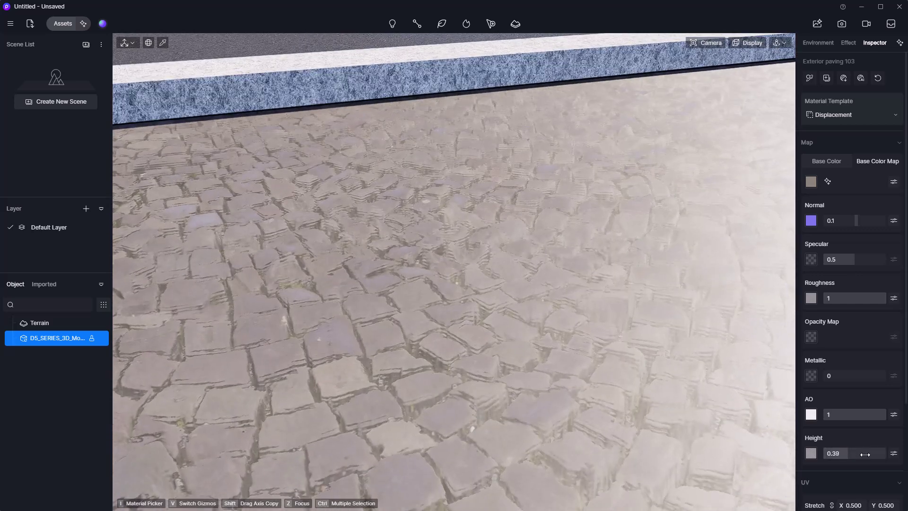
# Fine-tune the sidewalk paving's displacement by setting its Height to 0.04.
pyautogui.moveTo(865, 454); pyautogui.dragTo(841, 456)
pyautogui.click(847, 455)
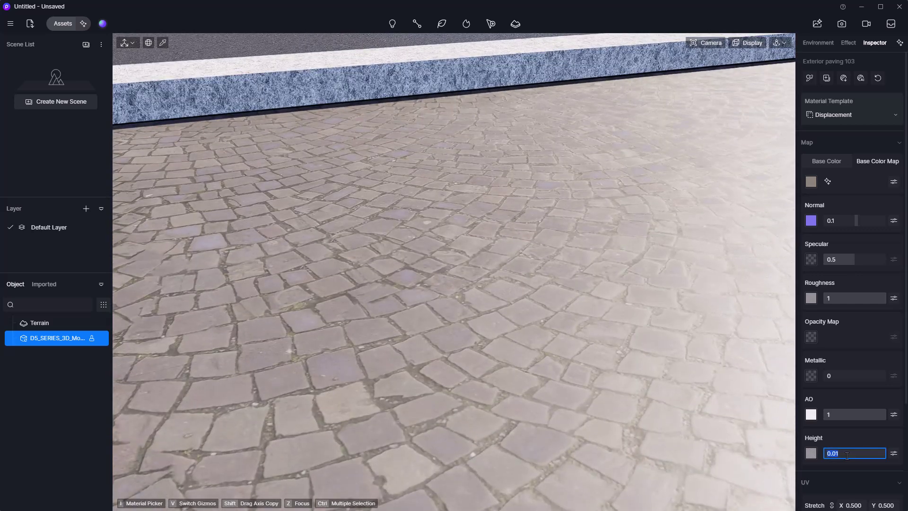
pyautogui.write('0.04')
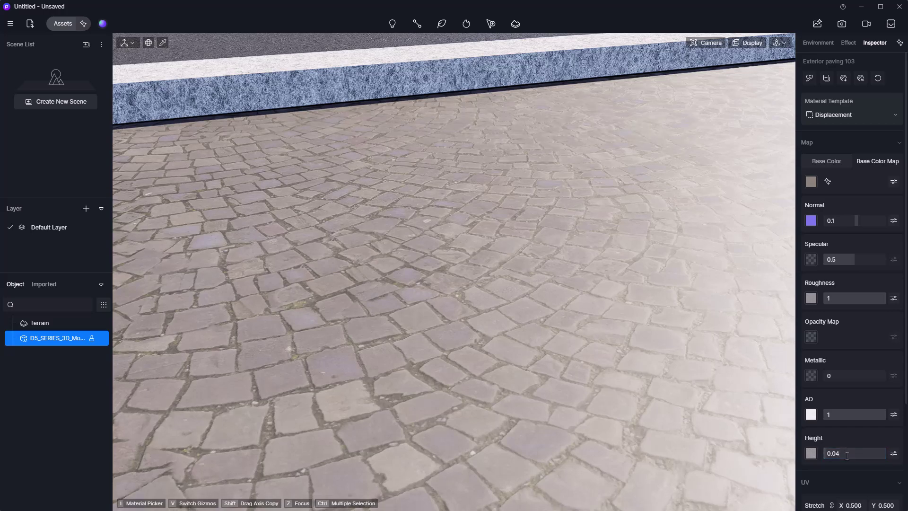
pyautogui.press('Return')
pyautogui.scroll(-3, 600, 373)
pyautogui.scroll(-2, 600, 378)
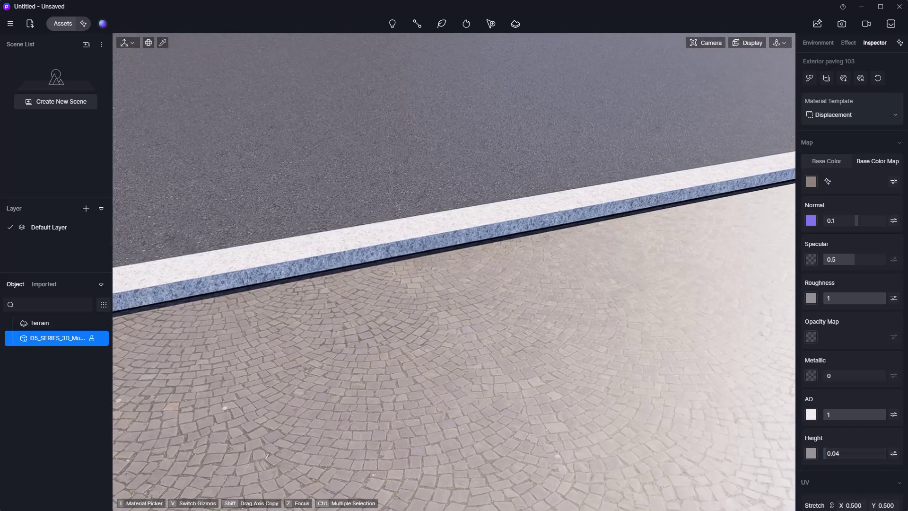
# Select the asphalt 02 material of the road in front of the building.
pyautogui.moveTo(600, 378); pyautogui.dragTo(519, 298, button='right')
pyautogui.scroll(2, 421, 433)
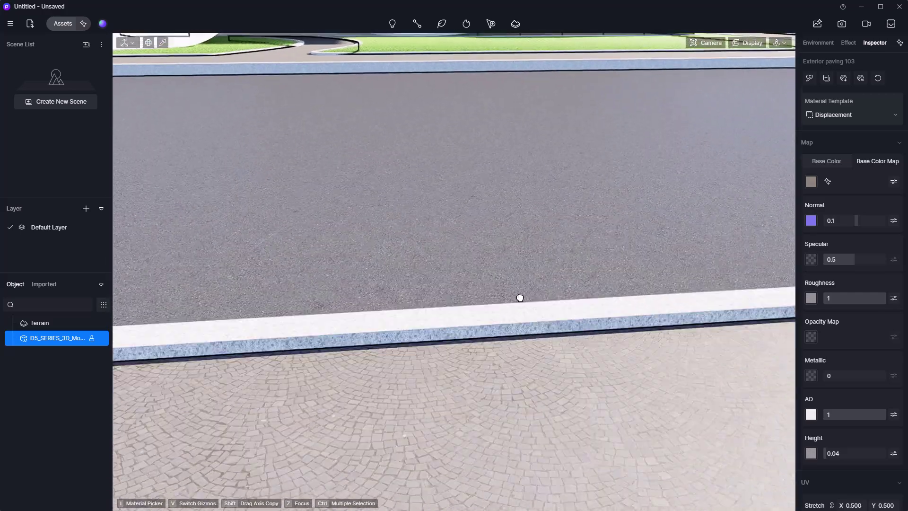
pyautogui.moveTo(519, 298); pyautogui.dragTo(497, 454, button='middle')
pyautogui.click(460, 325)
pyautogui.moveTo(461, 324); pyautogui.dragTo(467, 332, button='right')
pyautogui.moveTo(457, 213); pyautogui.dragTo(456, 243, button='middle')
pyautogui.moveTo(456, 243); pyautogui.dragTo(456, 152, button='right')
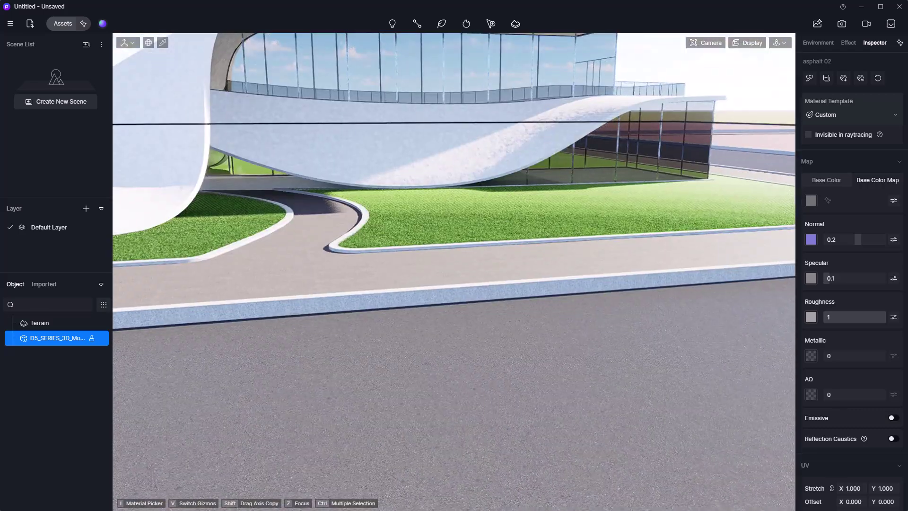
# Switch to ambientCG in the browser and search all assets for "asphalt".
pyautogui.hotkey('alt', 'Tab')
pyautogui.click(43, 44)
pyautogui.click(32, 81)
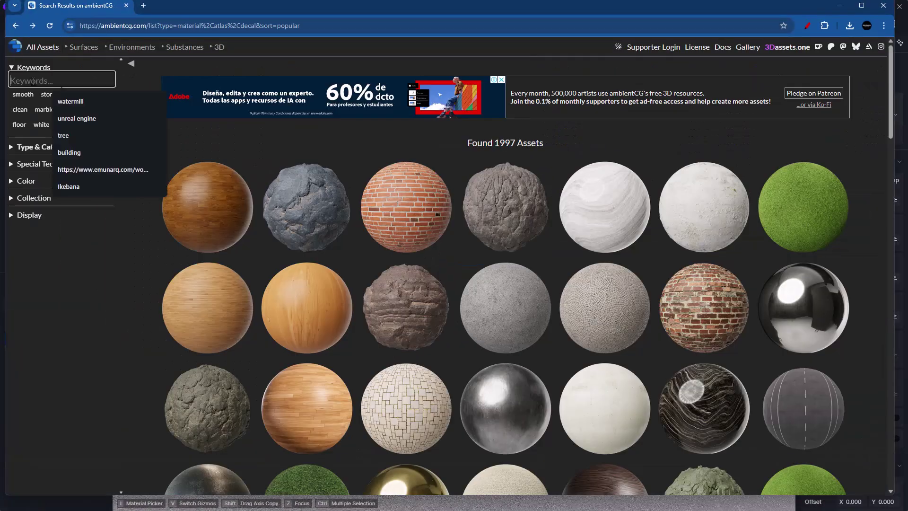
pyautogui.write('aspha')
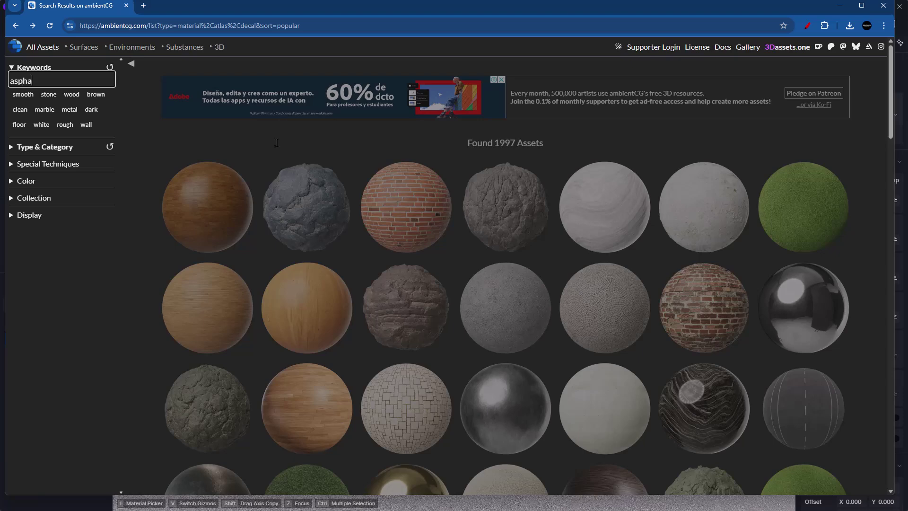
pyautogui.write('lt')
# Check the Asphalt 023 S material, return to the asphalt results, and open the Asphalt 026 B page.
pyautogui.click(520, 203)
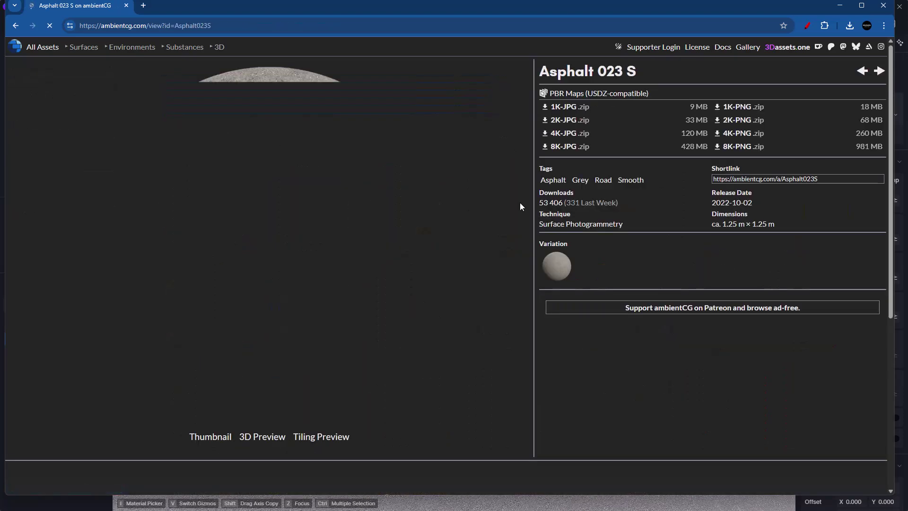
pyautogui.hotkey('alt', 'Left')
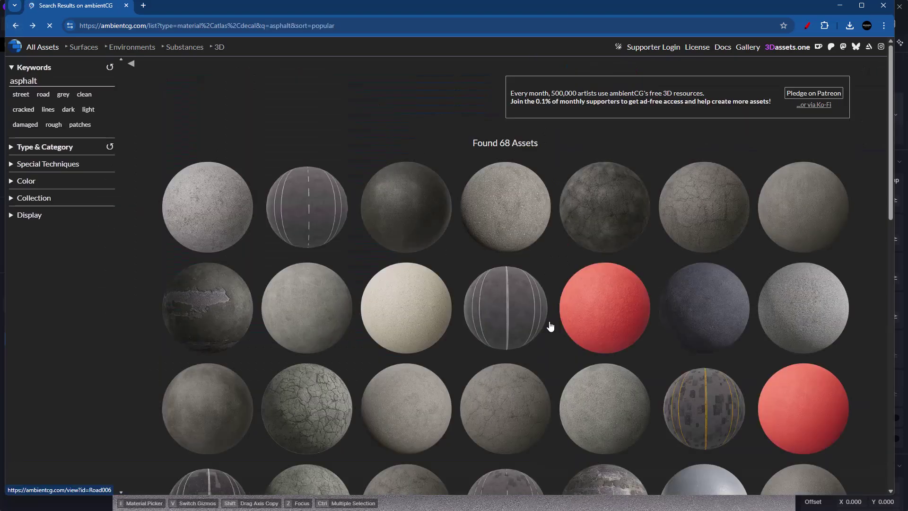
pyautogui.scroll(-2, 549, 325)
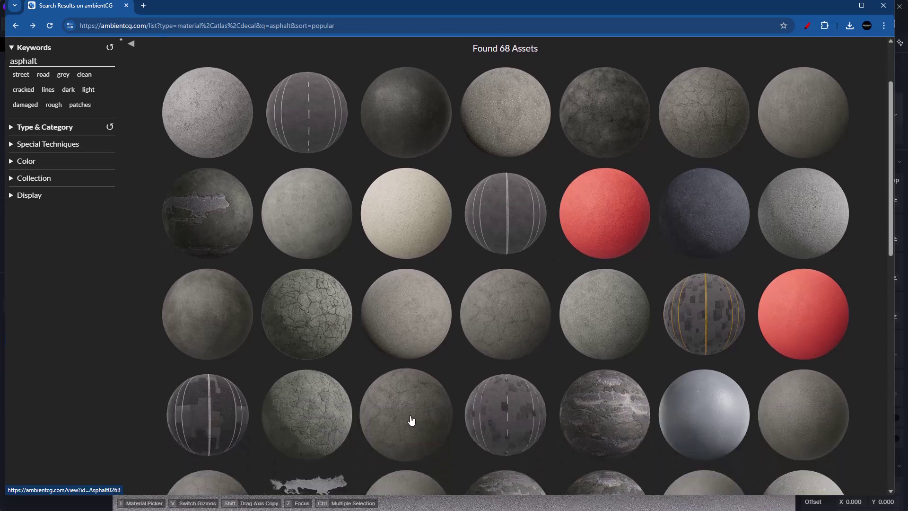
pyautogui.click(411, 421)
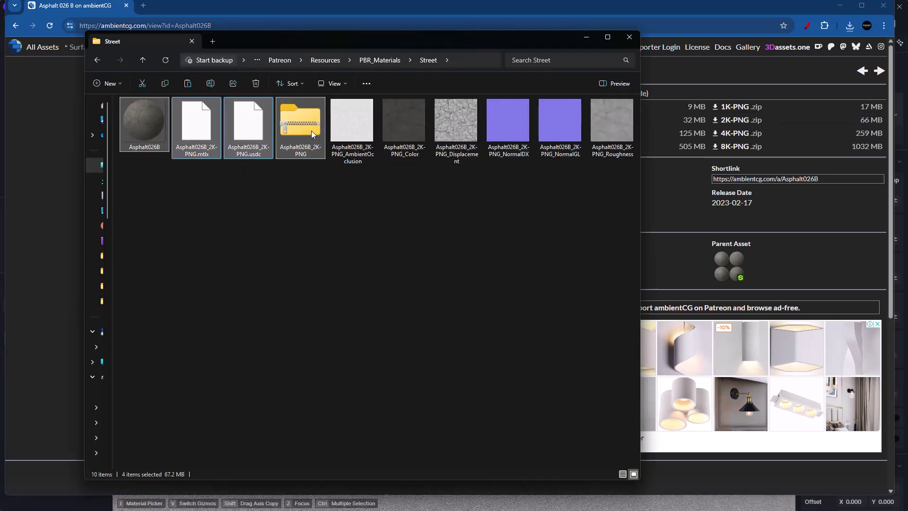
# Delete the Asphalt026B preview image, the .mtlx and .usdc files, and the zip archive from the Street folder.
pyautogui.press('Delete')
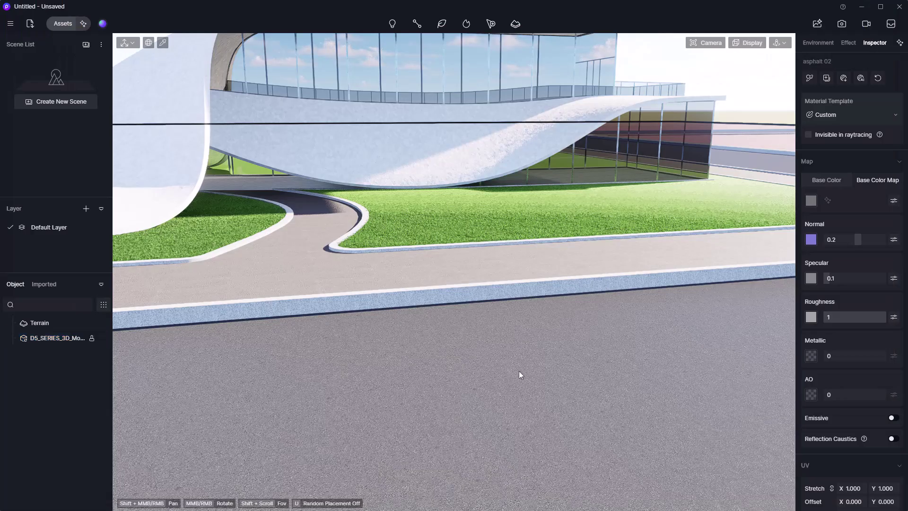
# In D5 Render, import all the Asphalt026B maps from the PBR_Materials Street folder into the asphalt 02 road material.
pyautogui.moveTo(519, 373); pyautogui.dragTo(412, 333, button='right')
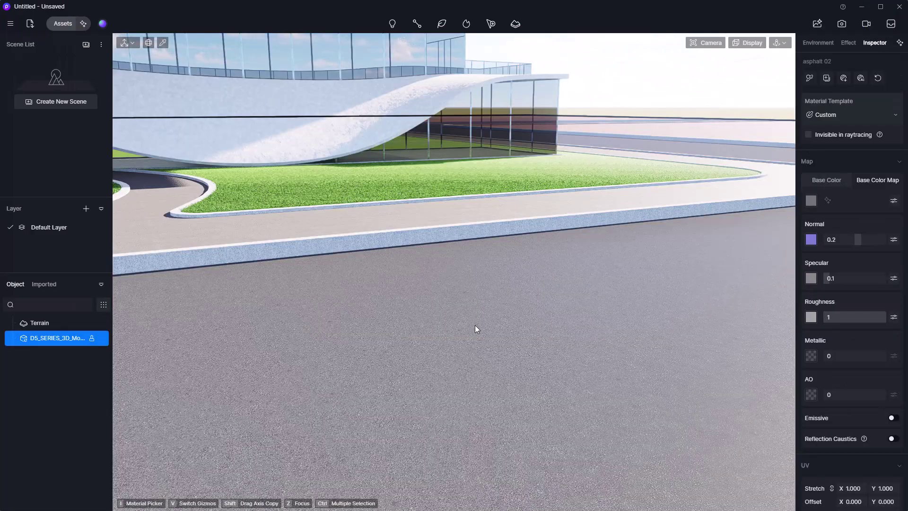
pyautogui.click(843, 79)
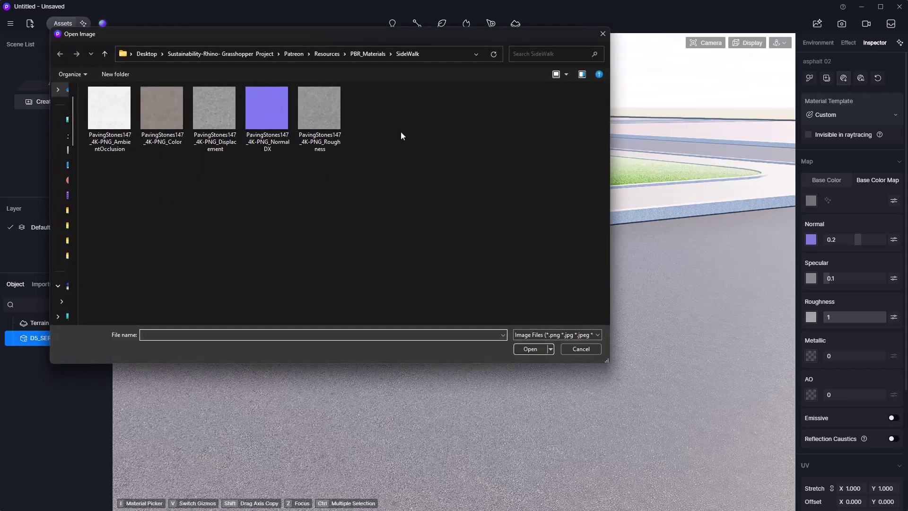
pyautogui.click(368, 54)
pyautogui.doubleClick(166, 122)
pyautogui.click(110, 120)
pyautogui.keyDown('shift'); pyautogui.click(337, 141); pyautogui.keyUp('shift')
pyautogui.click(530, 349)
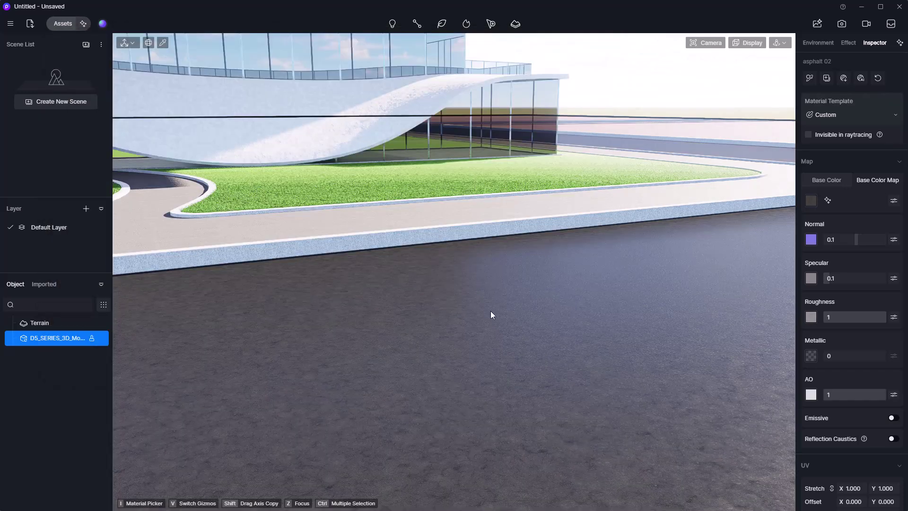
# Examine the new asphalt texture on the road from several distances and review its UV settings.
pyautogui.press('s')
pyautogui.moveTo(475, 294); pyautogui.dragTo(544, 265, button='right')
pyautogui.scroll(-2, 544, 265)
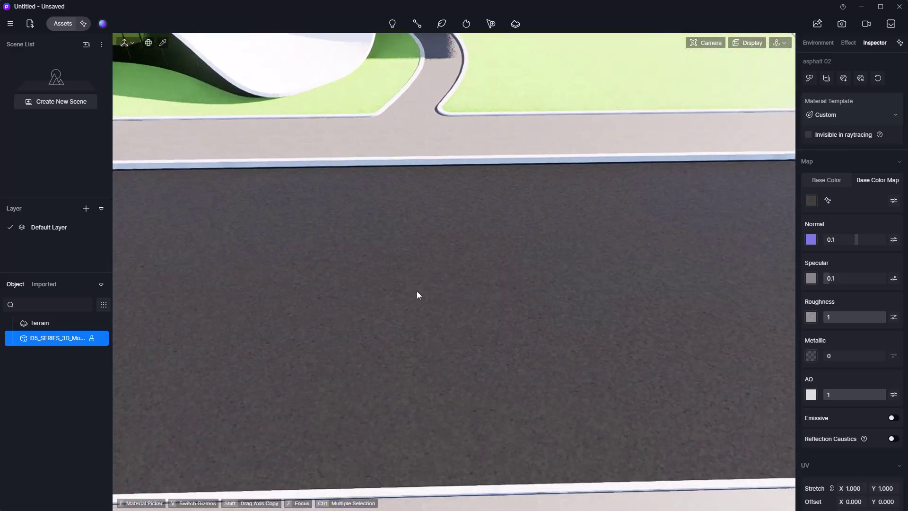
pyautogui.moveTo(417, 291)
pyautogui.mouseDown(button='right')
pyautogui.moveTo(417, 313)
pyautogui.moveTo(360, 313)
pyautogui.moveTo(428, 296)
pyautogui.mouseUp(button='right')
pyautogui.scroll(5, 474, 240)
pyautogui.moveTo(482, 296); pyautogui.dragTo(508, 267, button='right')
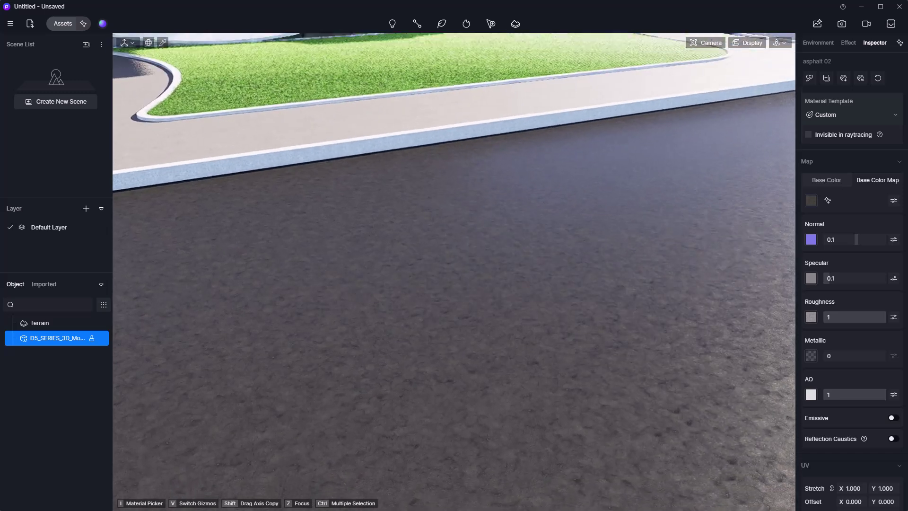
pyautogui.scroll(-5, 864, 473)
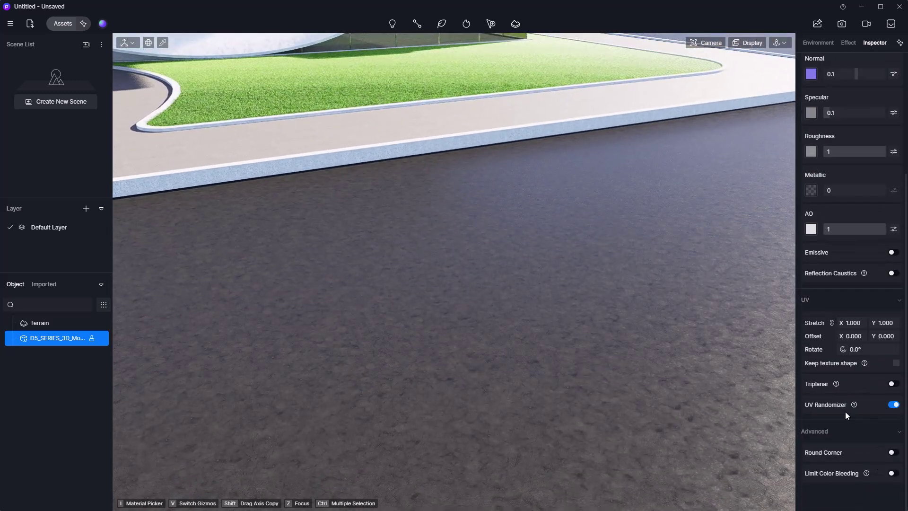
pyautogui.click(689, 334)
pyautogui.moveTo(497, 261); pyautogui.dragTo(507, 312, button='right')
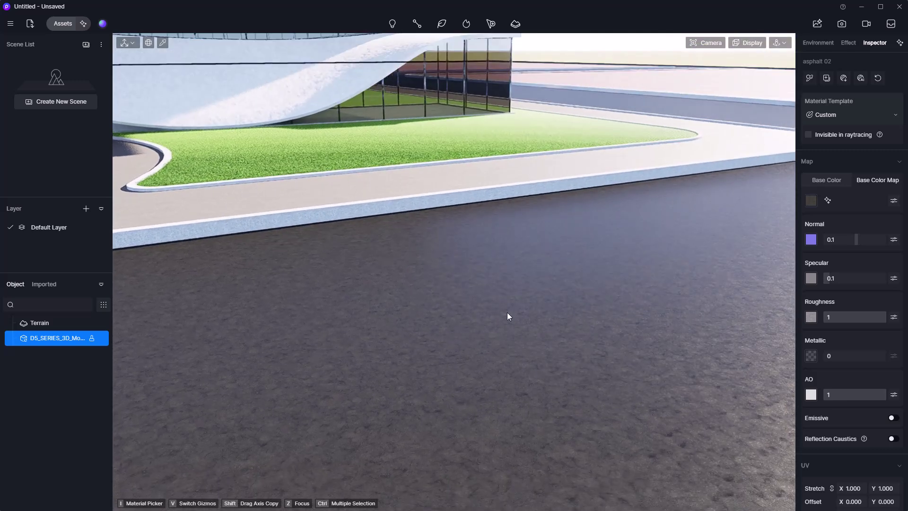
pyautogui.scroll(1, 521, 307)
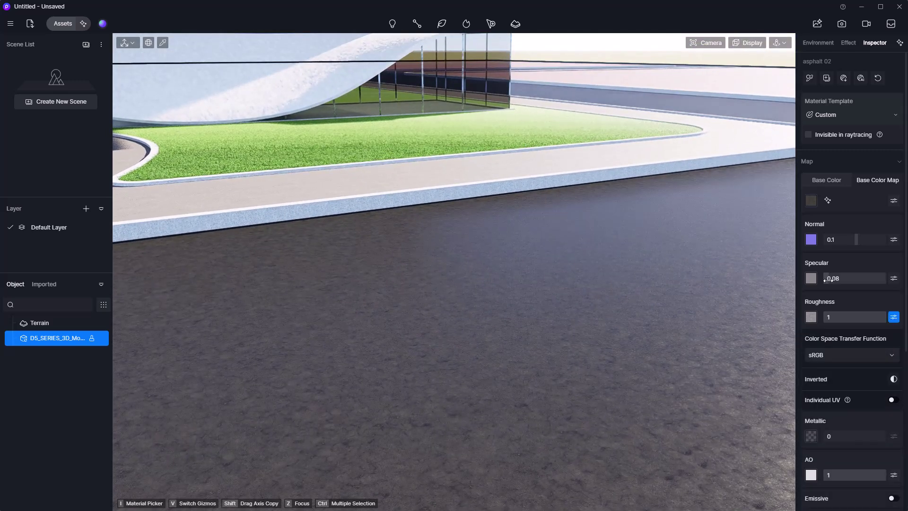
# Set the asphalt material's Specular to 0.03 and lighten its base color to a mid grey.
pyautogui.moveTo(828, 280); pyautogui.dragTo(826, 280)
pyautogui.scroll(5, 442, 404)
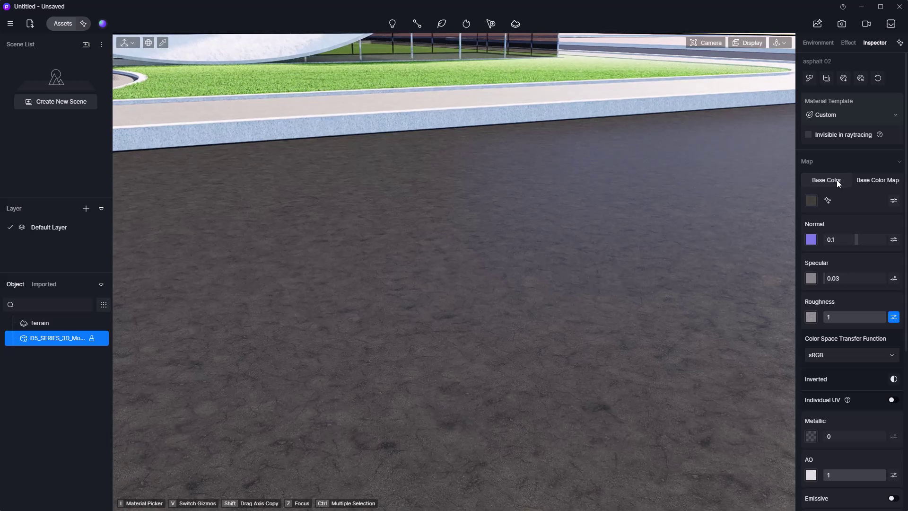
pyautogui.click(812, 201)
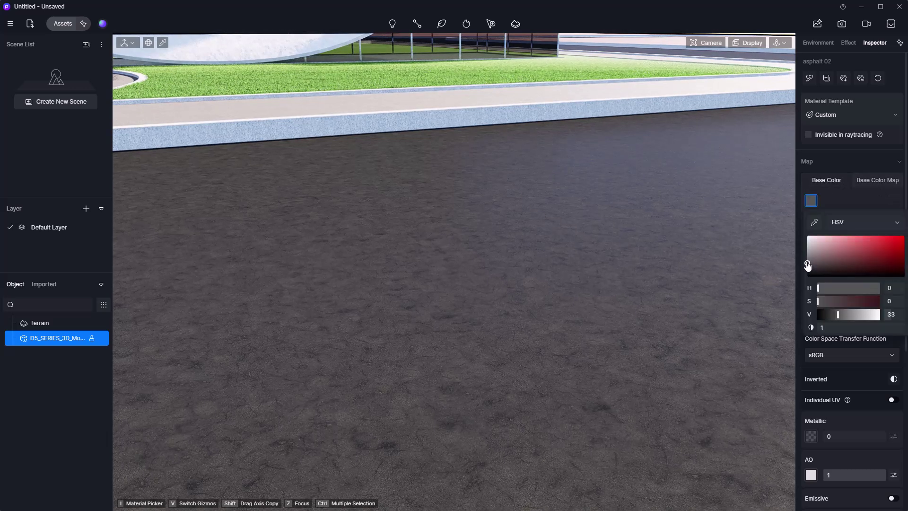
pyautogui.click(807, 260)
pyautogui.moveTo(808, 260); pyautogui.dragTo(807, 263)
pyautogui.moveTo(728, 276); pyautogui.dragTo(463, 230, button='right')
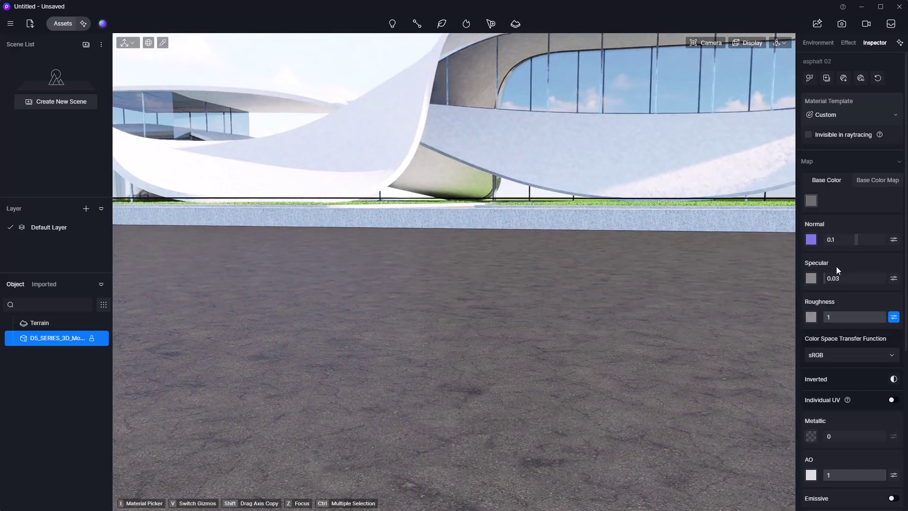
# Strengthen the asphalt's surface relief by setting its Normal to 1.
pyautogui.moveTo(856, 242); pyautogui.dragTo(886, 248)
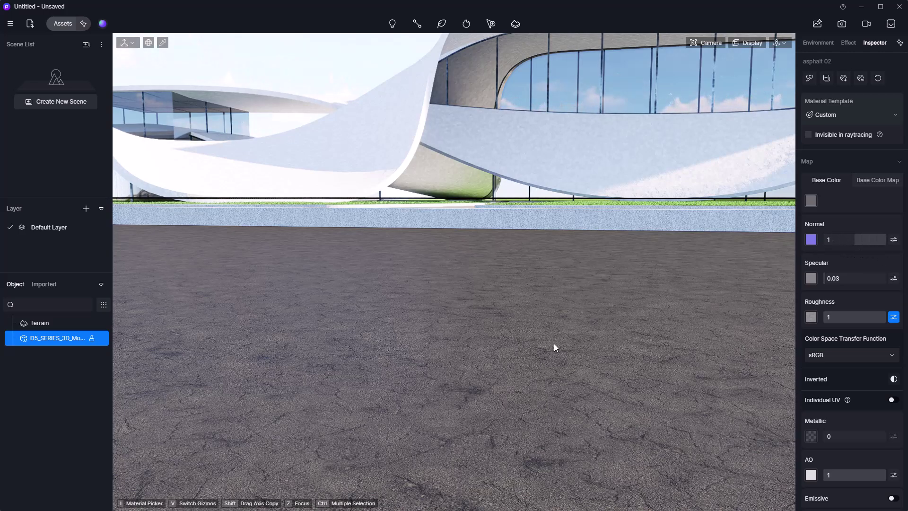
pyautogui.moveTo(554, 347); pyautogui.dragTo(546, 316, button='right')
pyautogui.moveTo(546, 316); pyautogui.dragTo(555, 241, button='middle')
# Try the asphalt's AO at 0, undo that change, and readjust the AO strength while checking the road.
pyautogui.moveTo(853, 475); pyautogui.dragTo(812, 478)
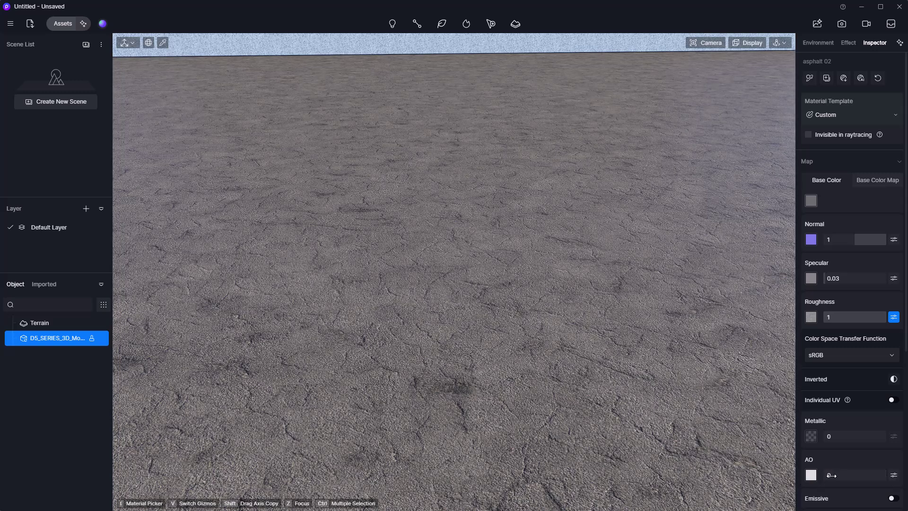
pyautogui.hotkey('ctrl', 'z')
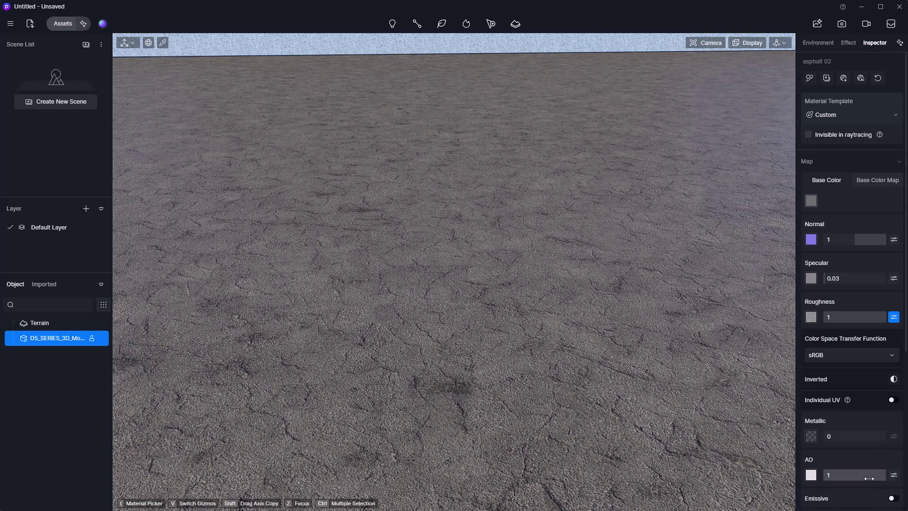
pyautogui.moveTo(875, 481); pyautogui.dragTo(850, 478)
pyautogui.scroll(-5, 513, 242)
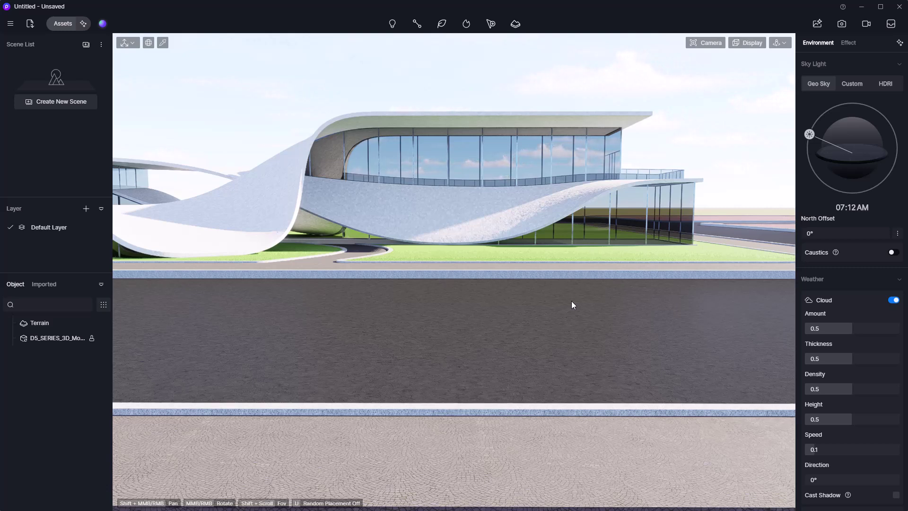
# Switch the sky light to the Cloudy 02 HDRI and set its light intensity to 0.830.
pyautogui.click(885, 84)
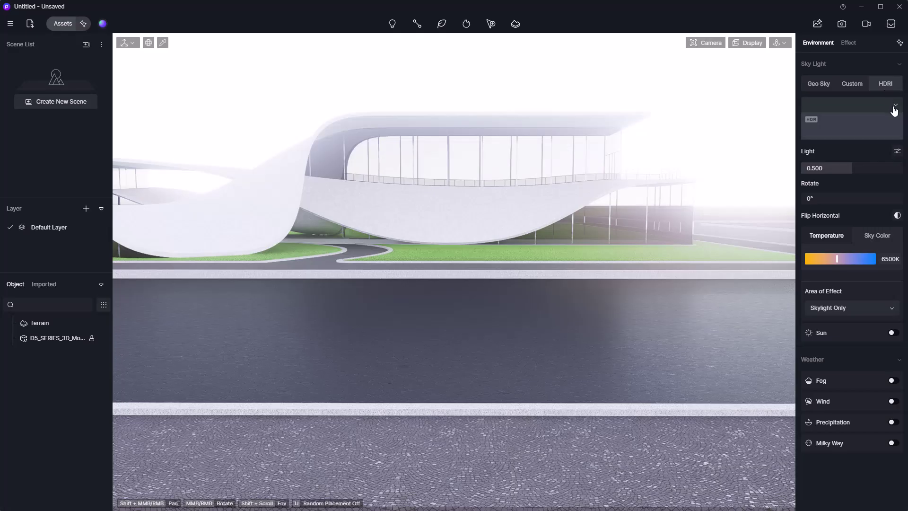
pyautogui.click(894, 107)
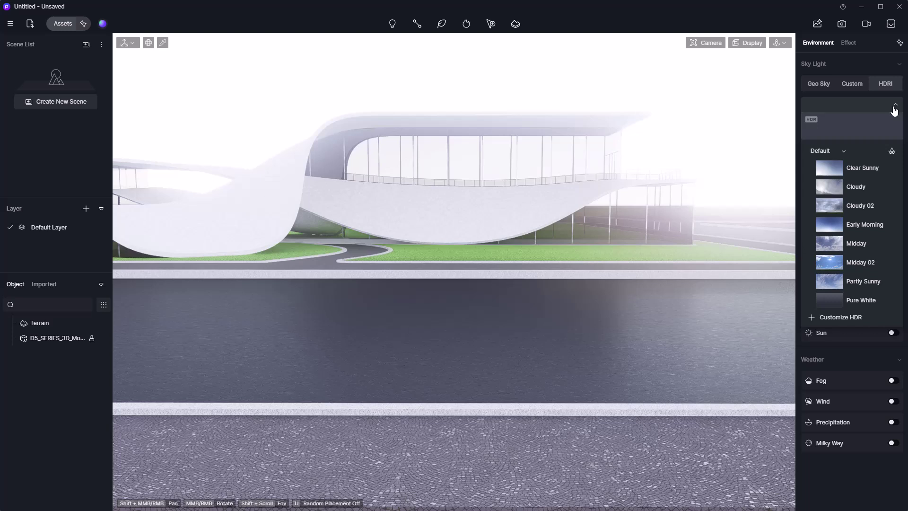
pyautogui.scroll(-5, 869, 203)
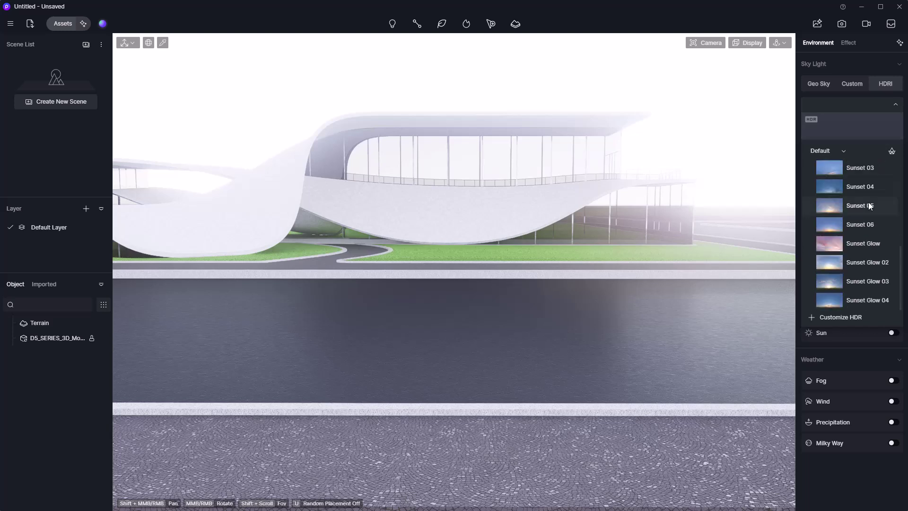
pyautogui.scroll(5, 869, 203)
pyautogui.scroll(-5, 869, 203)
pyautogui.scroll(5, 878, 208)
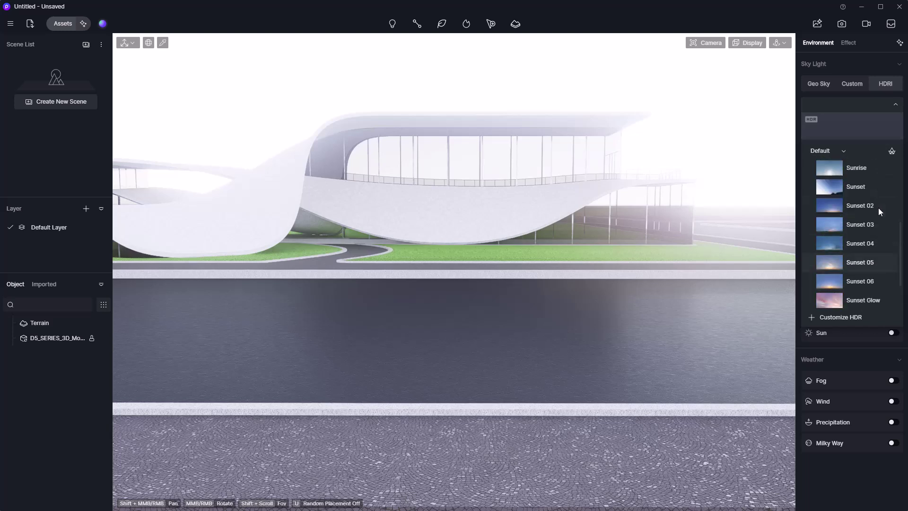
pyautogui.scroll(1, 888, 208)
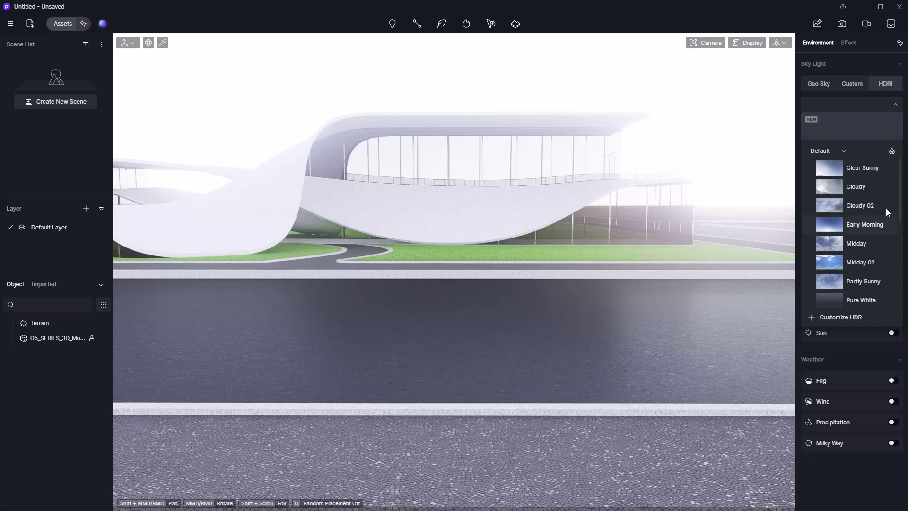
pyautogui.click(875, 204)
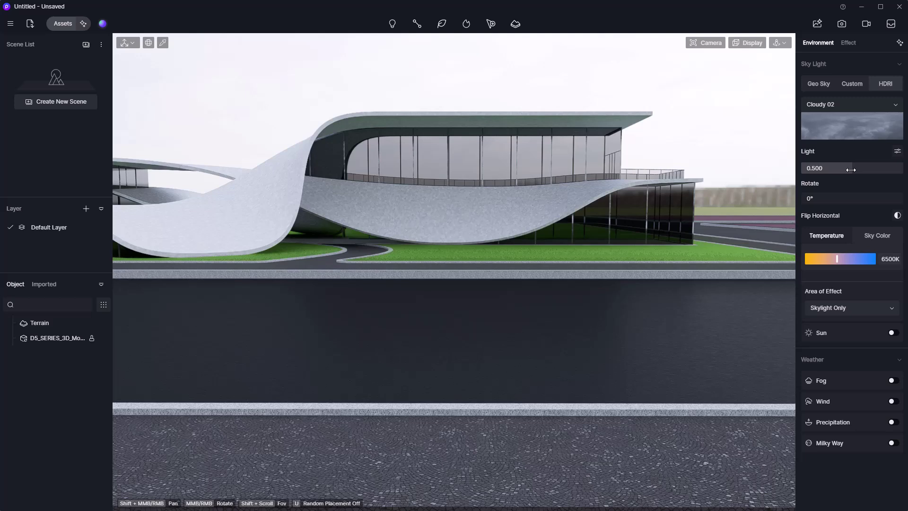
pyautogui.moveTo(862, 171); pyautogui.dragTo(882, 171)
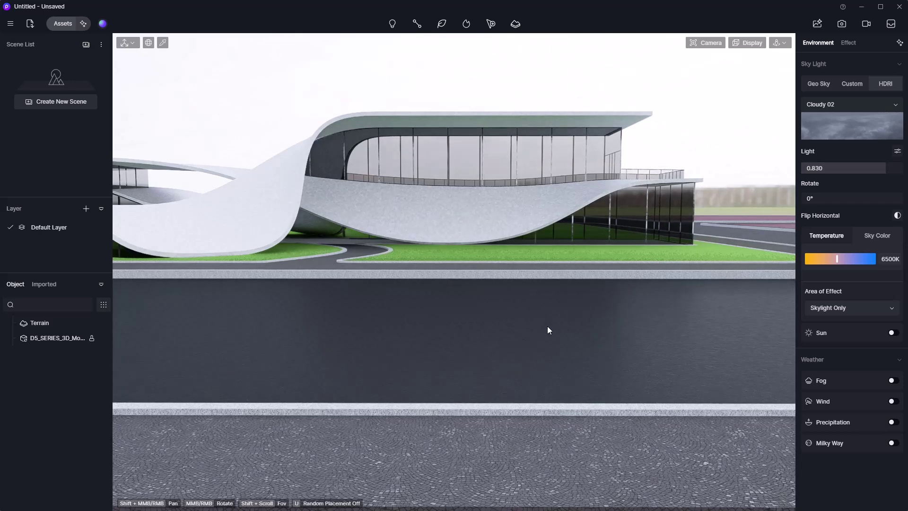
# Desaturate the lawn's Grass material by setting its base color to a neutral grey with saturation 0 and value 62.
pyautogui.keyDown('shift'); pyautogui.moveTo(547, 326); pyautogui.dragTo(397, 293, button='middle'); pyautogui.keyUp('shift')
pyautogui.scroll(4, 396, 294)
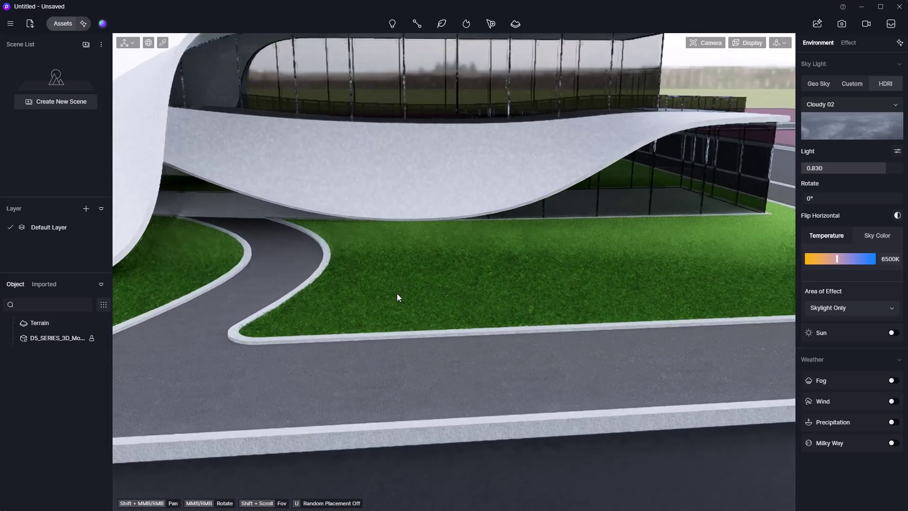
pyautogui.click(425, 307)
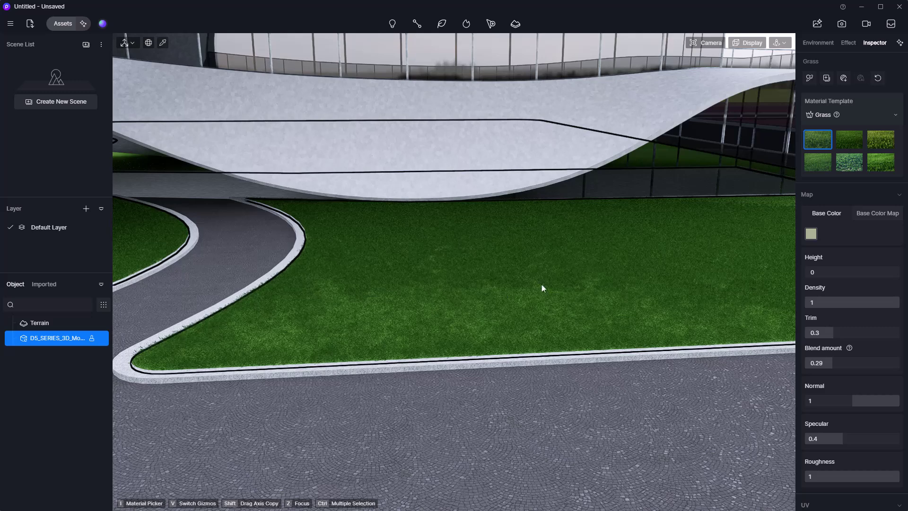
pyautogui.click(811, 233)
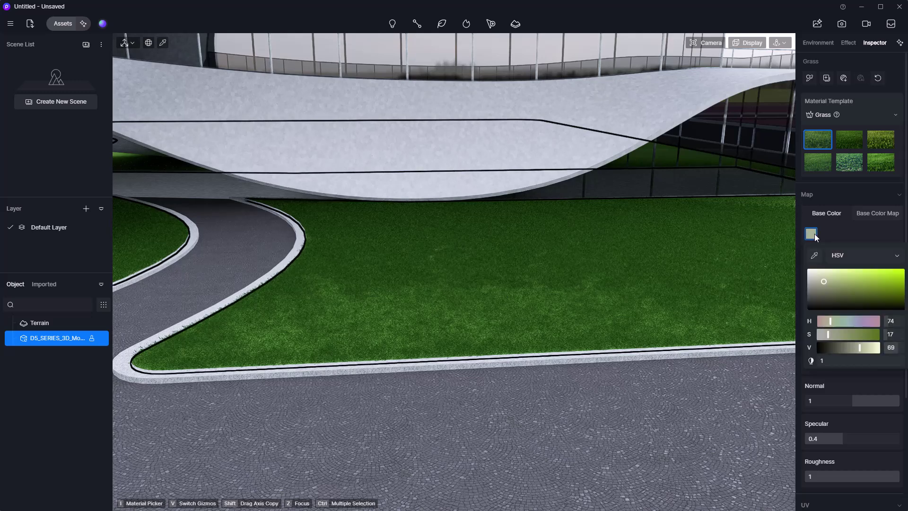
pyautogui.moveTo(824, 281); pyautogui.dragTo(793, 284)
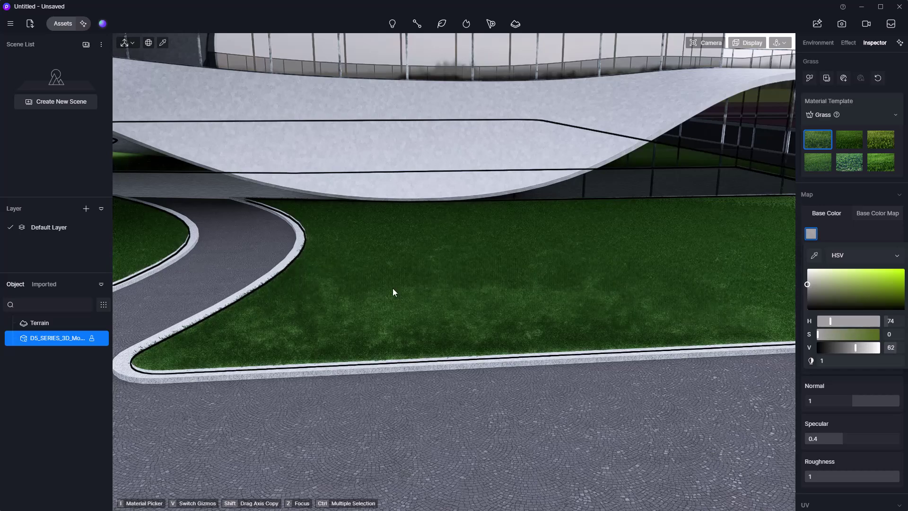
pyautogui.scroll(-4, 393, 292)
pyautogui.moveTo(393, 292); pyautogui.dragTo(436, 336, button='right')
pyautogui.scroll(-2, 436, 336)
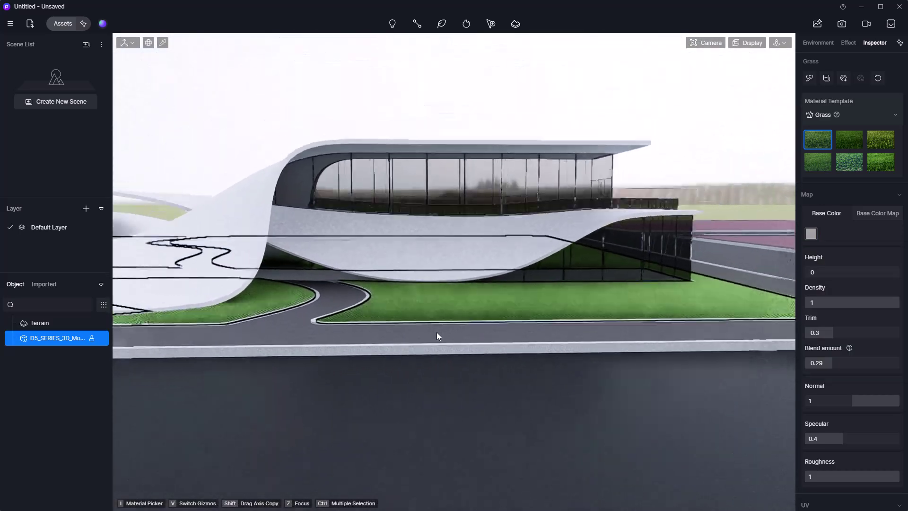